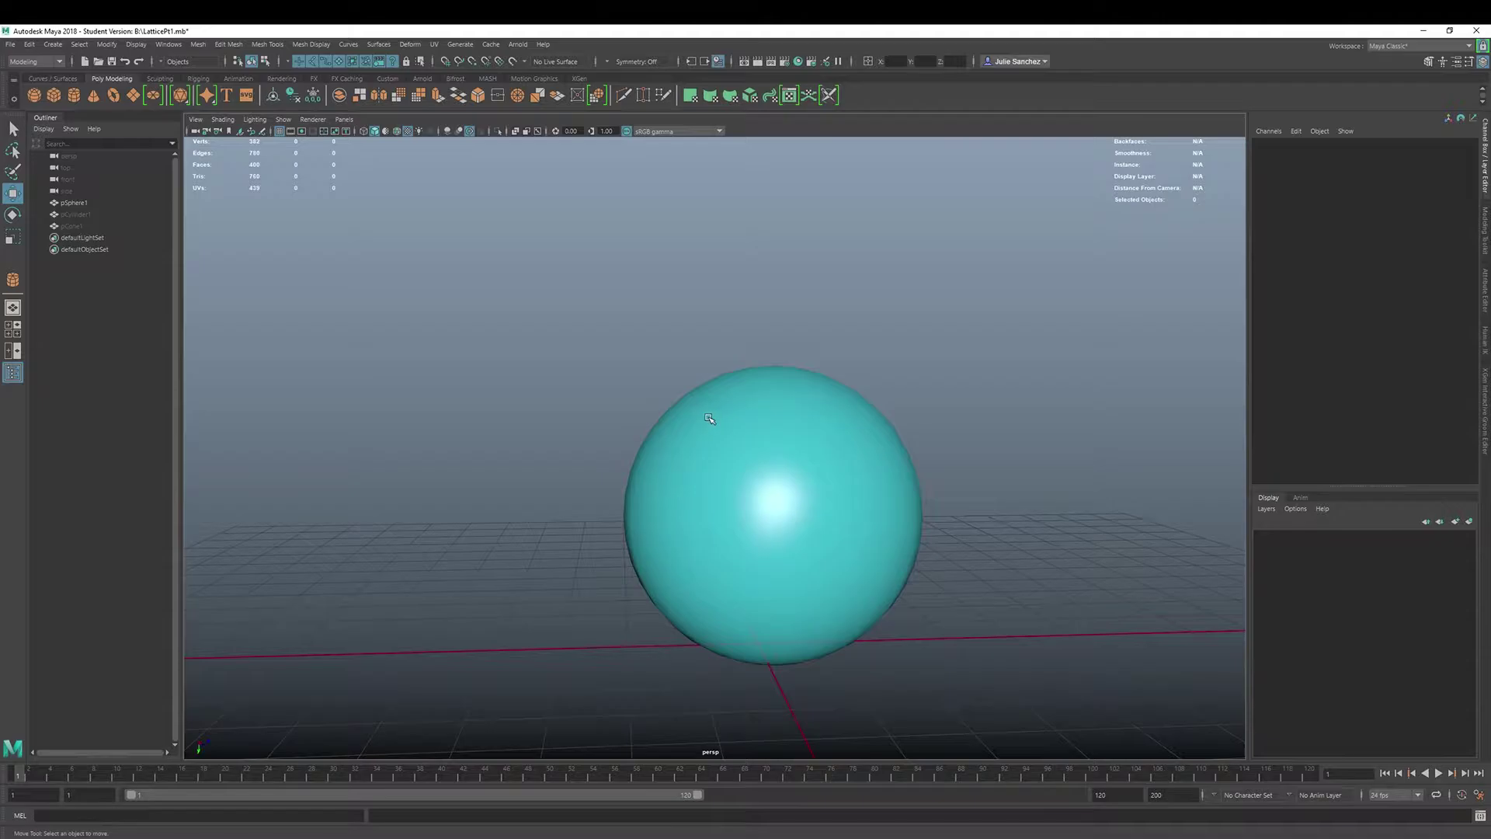
Select the sphere, enter vertex mode and enable soft selection in the Modeling Toolkit.
left_click(765, 476)
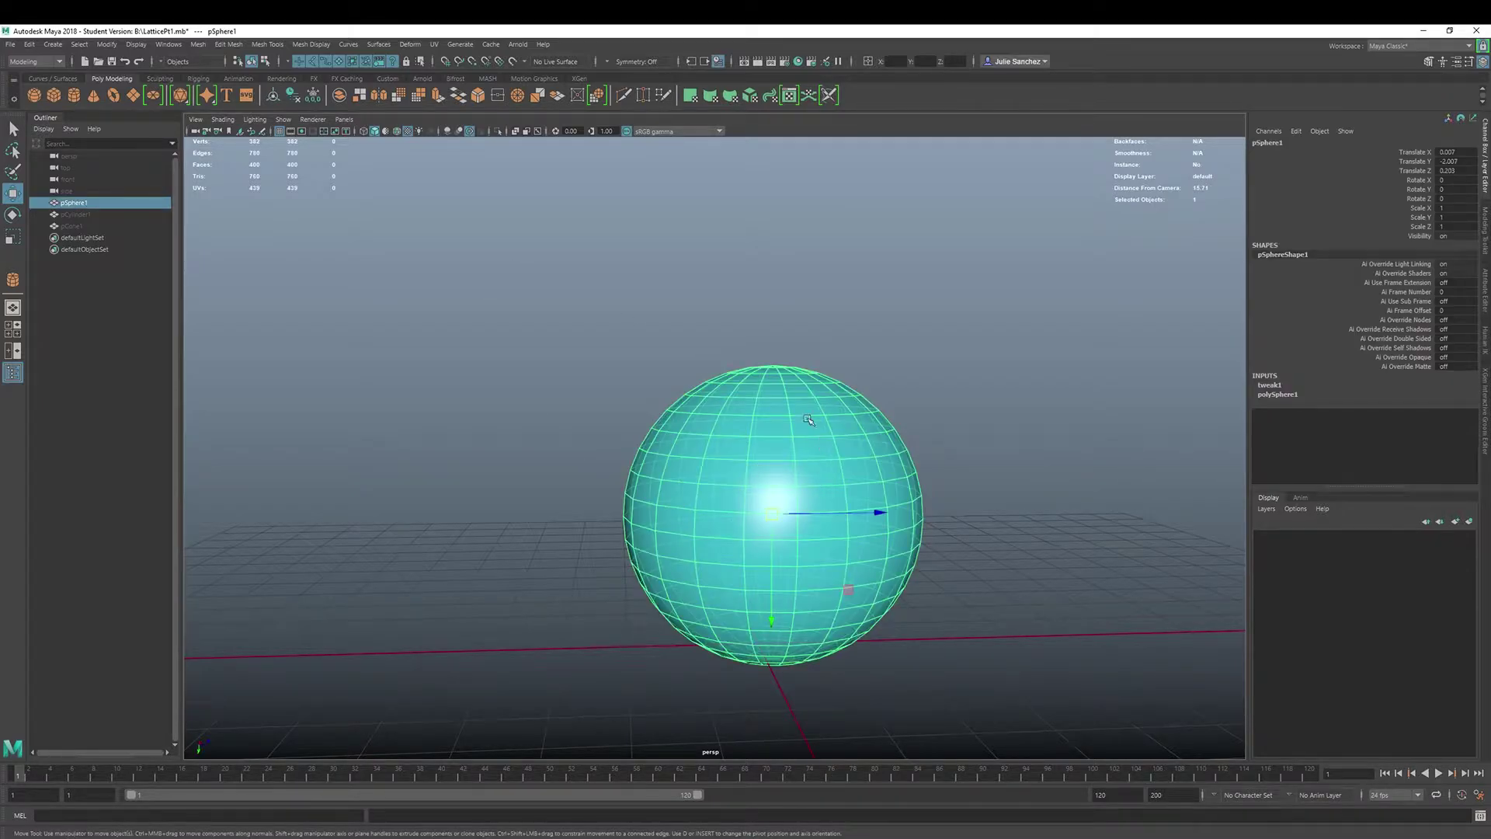
mouse_move(909, 376)
left_mouse_down("alt")
mouse_move(878, 396)
mouse_move(889, 370)
left_mouse_up("alt")
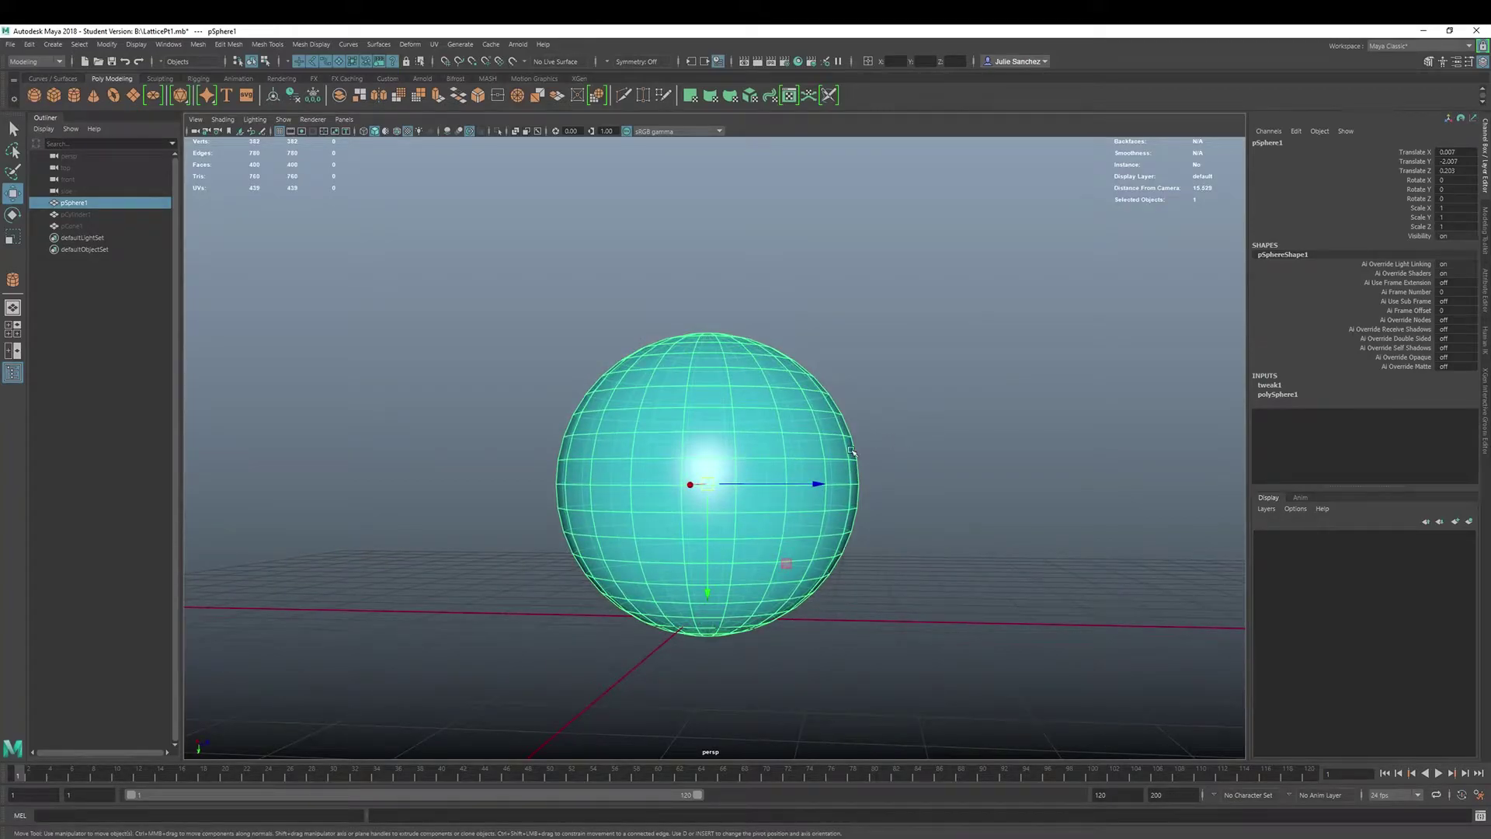
left_click_drag(708, 593, 707, 571)
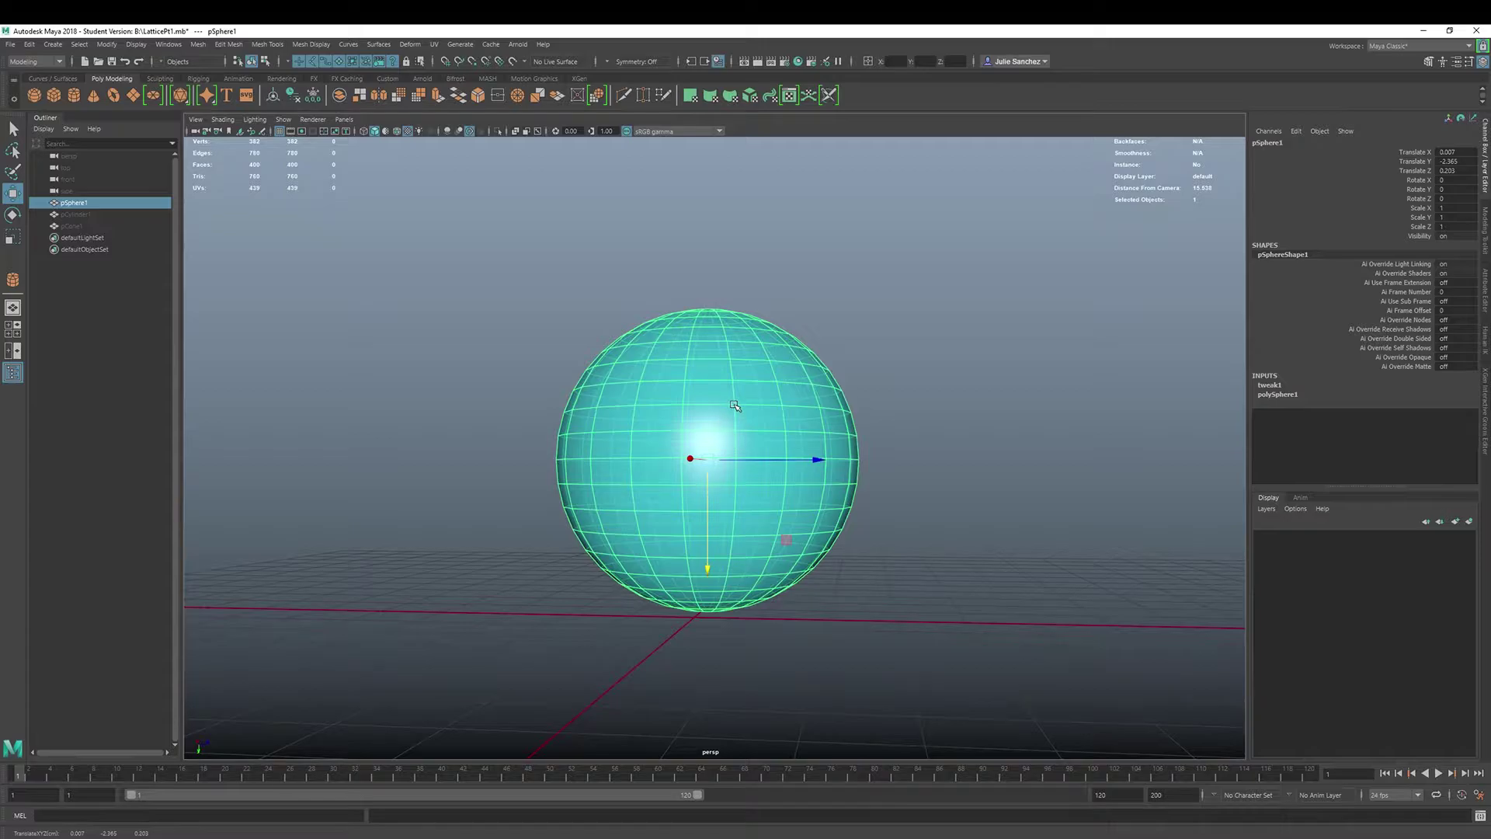
right_click_drag(734, 410, 722, 392)
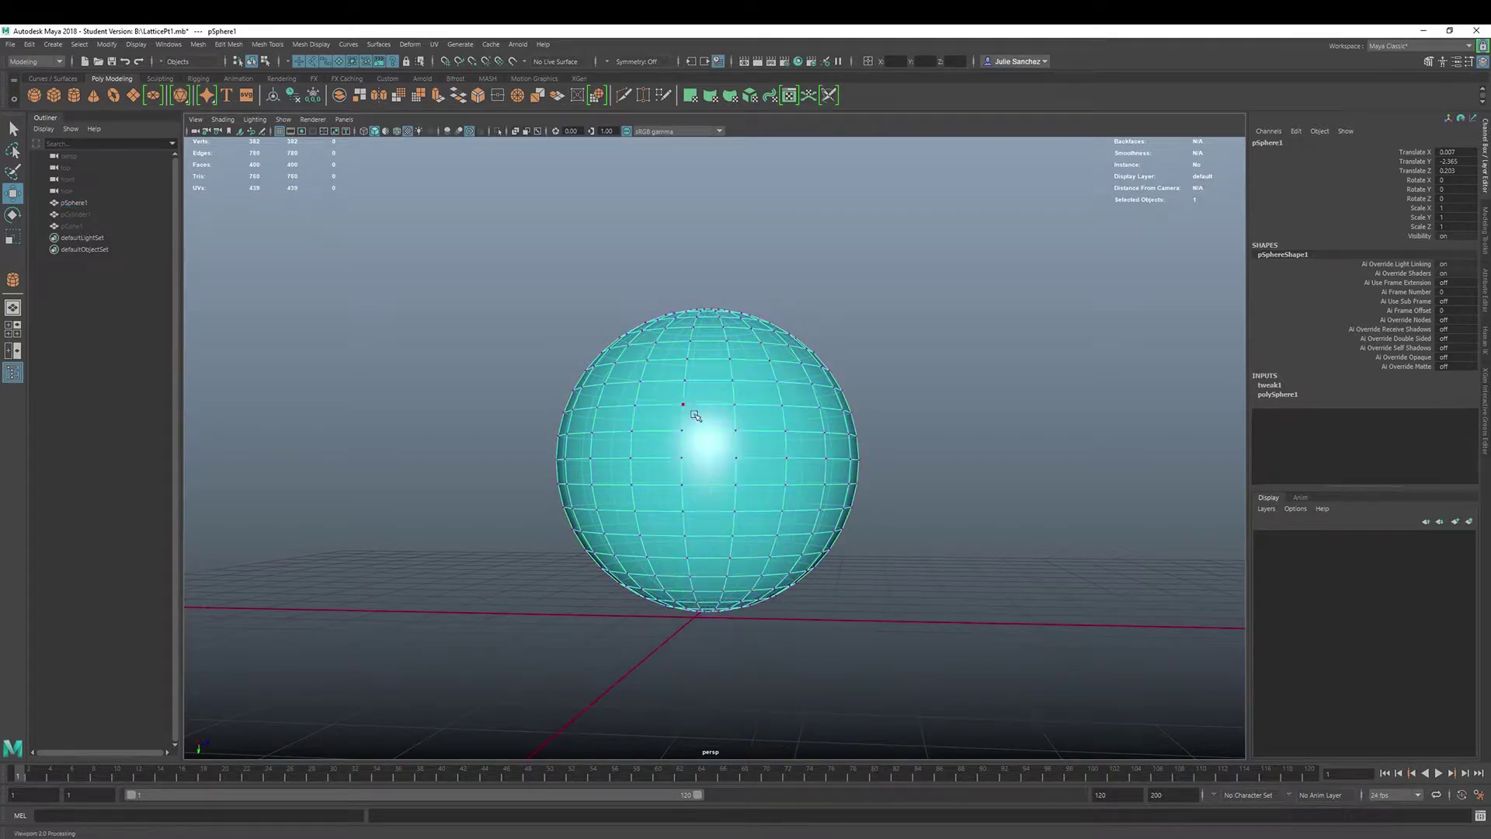
left_click(1485, 231)
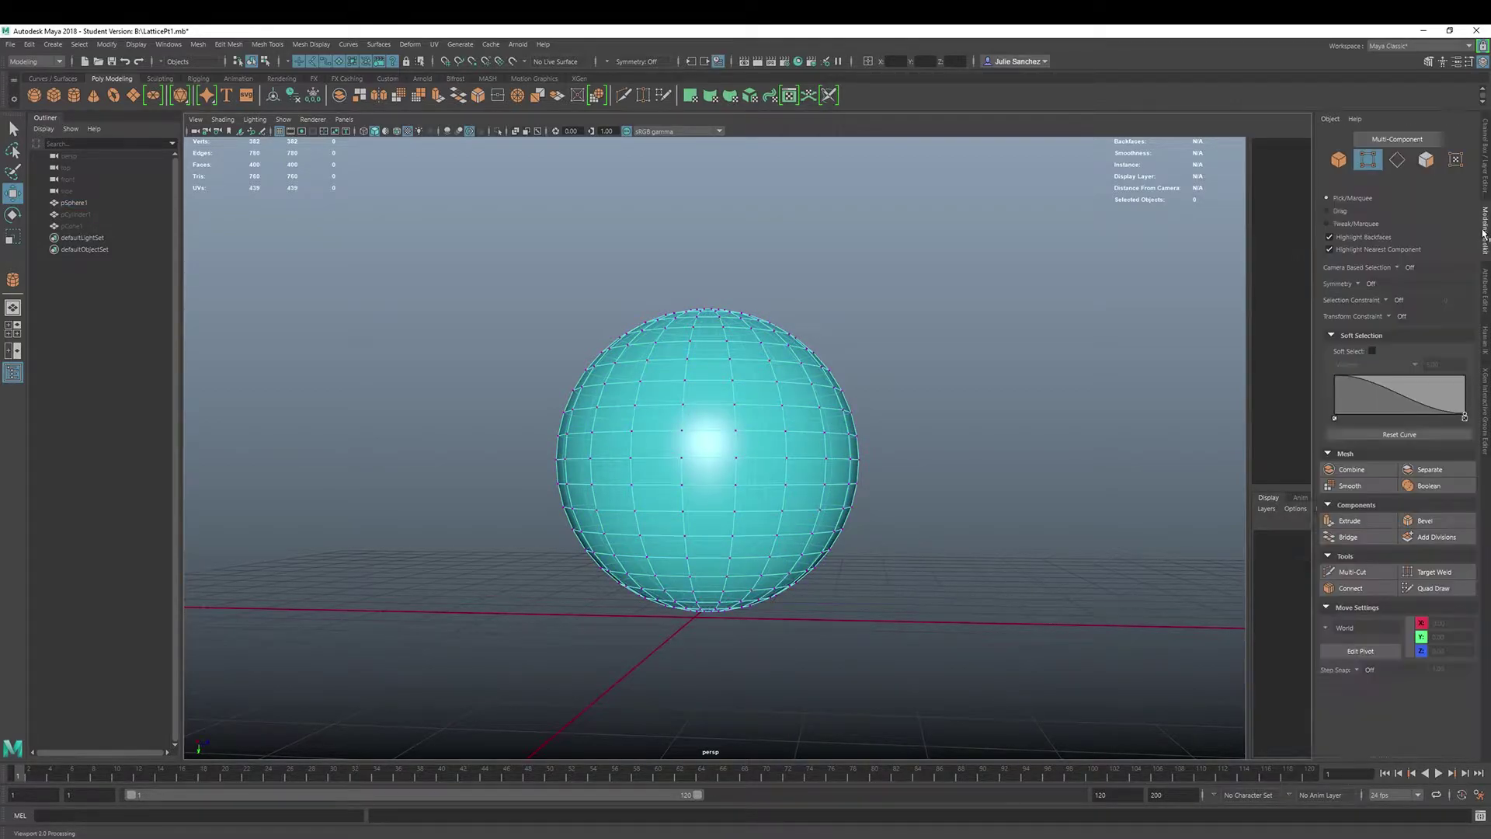
left_click(1373, 351)
Test-pull a vertex with soft falloff, undo it, return to object mode and disable soft selection.
left_click(713, 401)
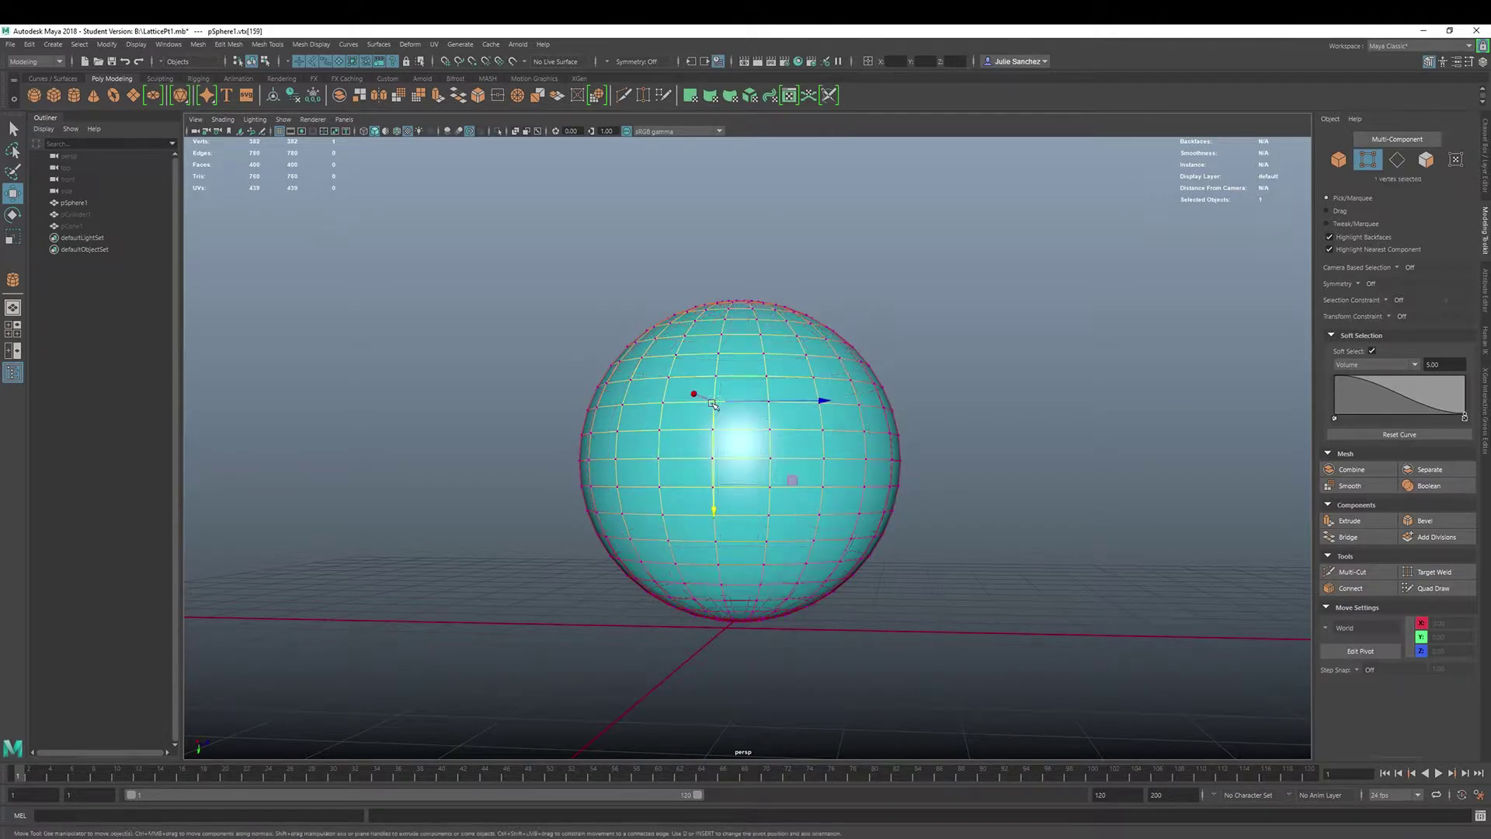
mouse_move(713, 401)
left_mouse_down()
mouse_move(845, 409)
mouse_move(665, 393)
mouse_move(656, 416)
mouse_move(772, 383)
mouse_move(726, 400)
left_mouse_up()
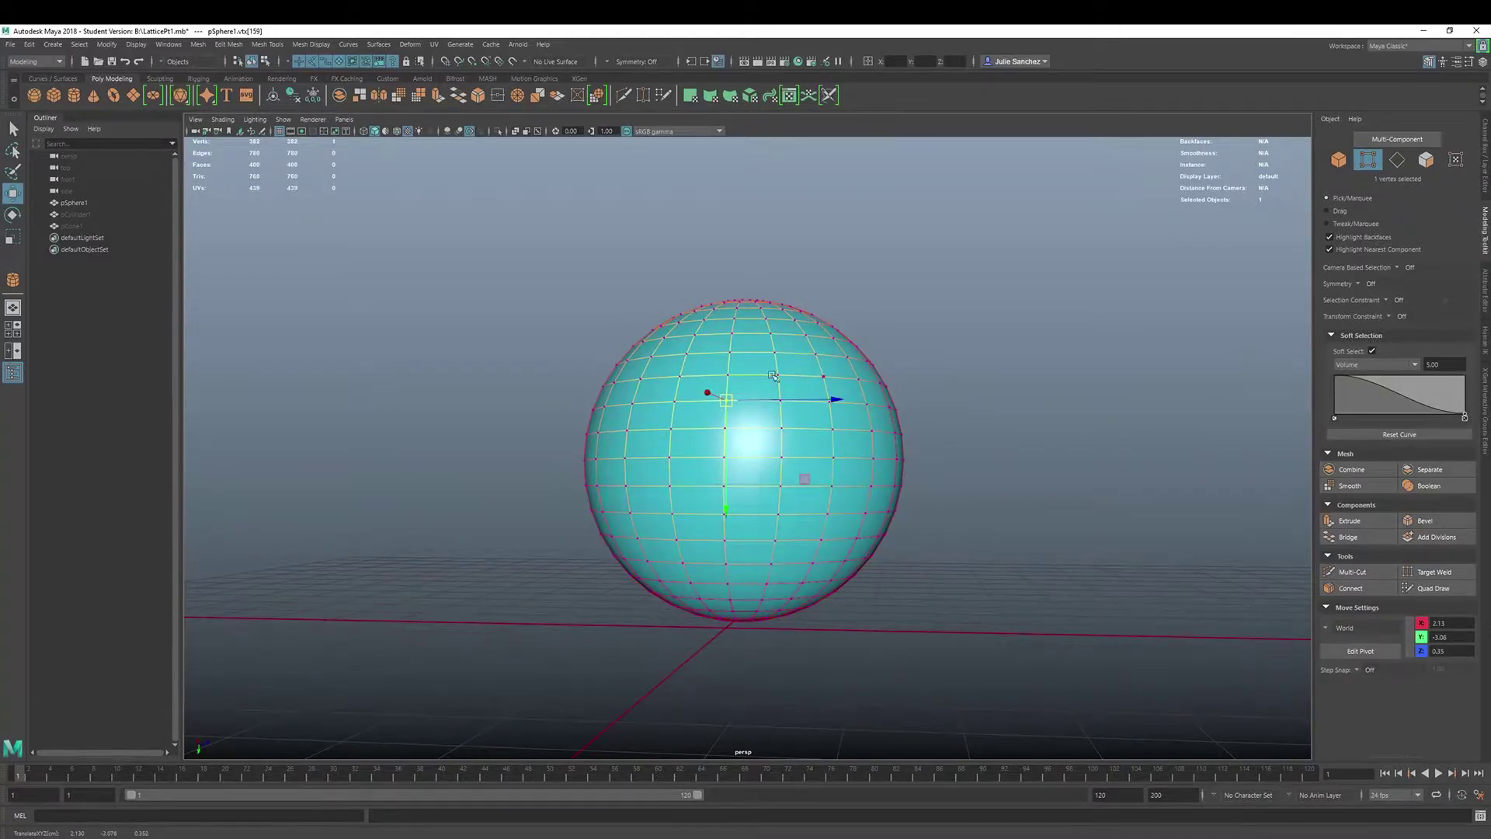
key("ctrl+z")
key("ctrl+z")
key("ctrl+z")
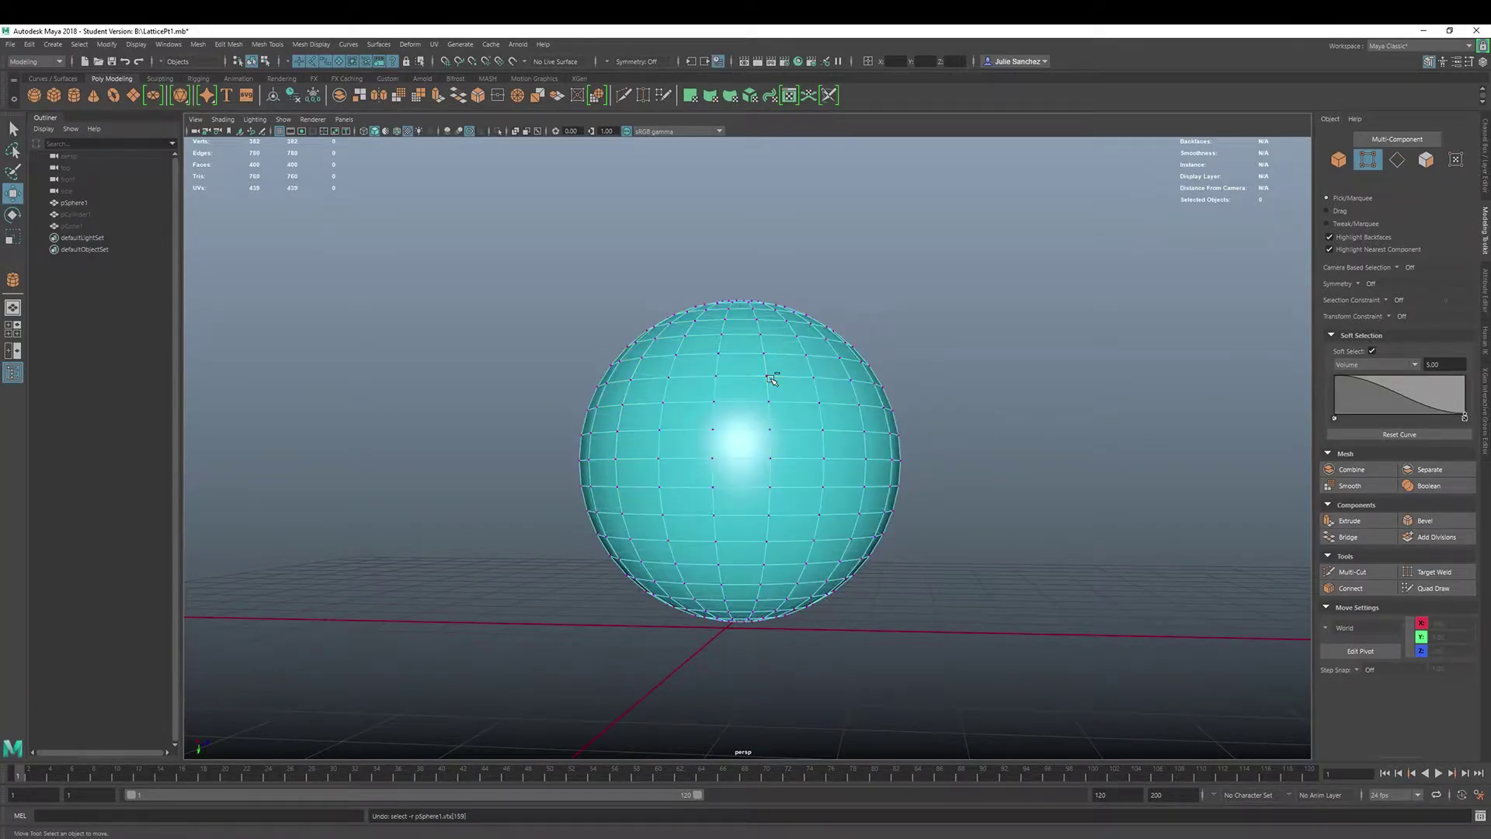
right_click_drag(767, 432, 751, 394)
left_click(1372, 351)
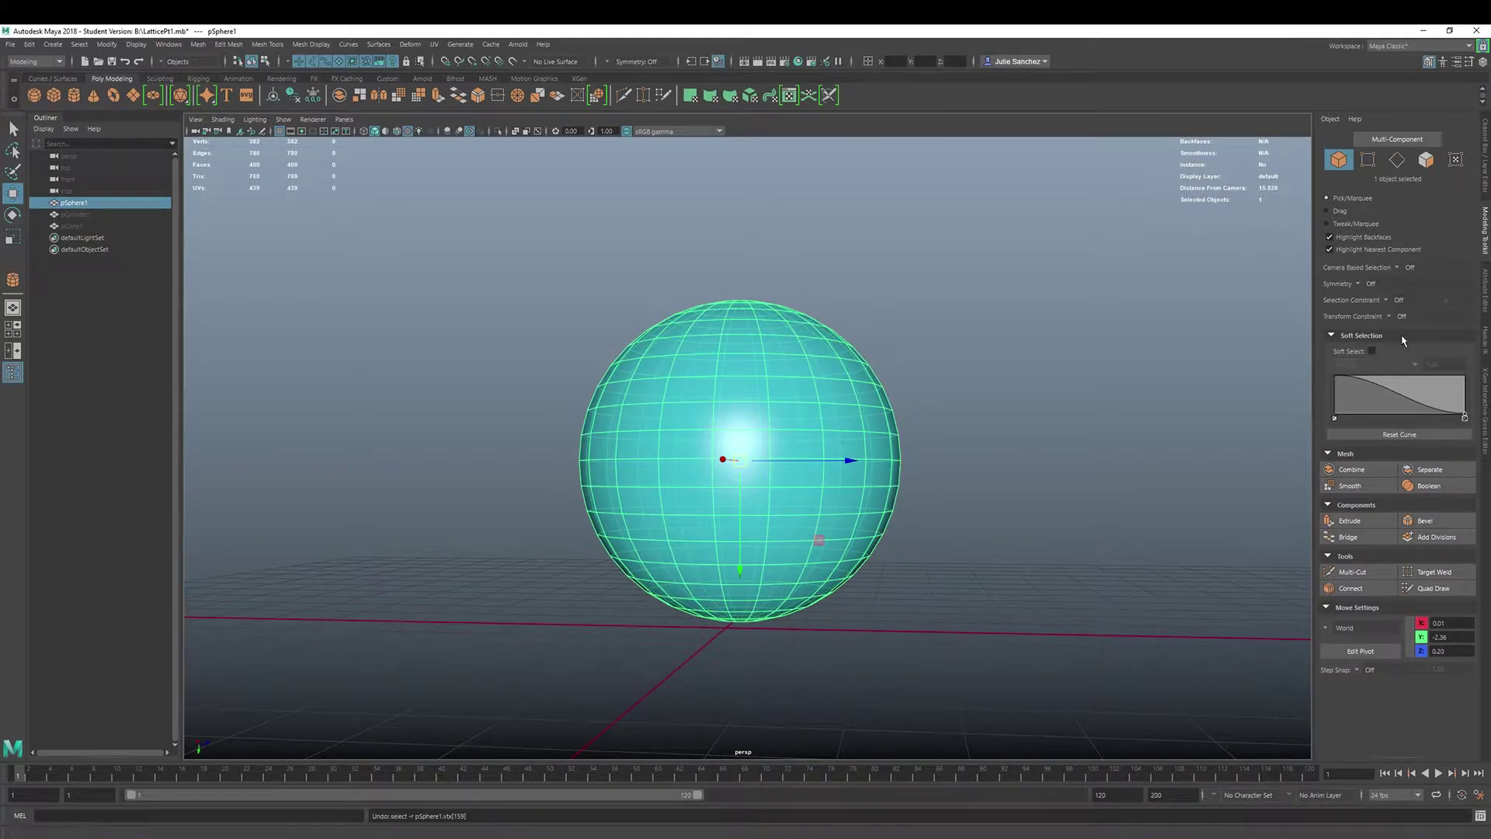
left_click(1486, 164)
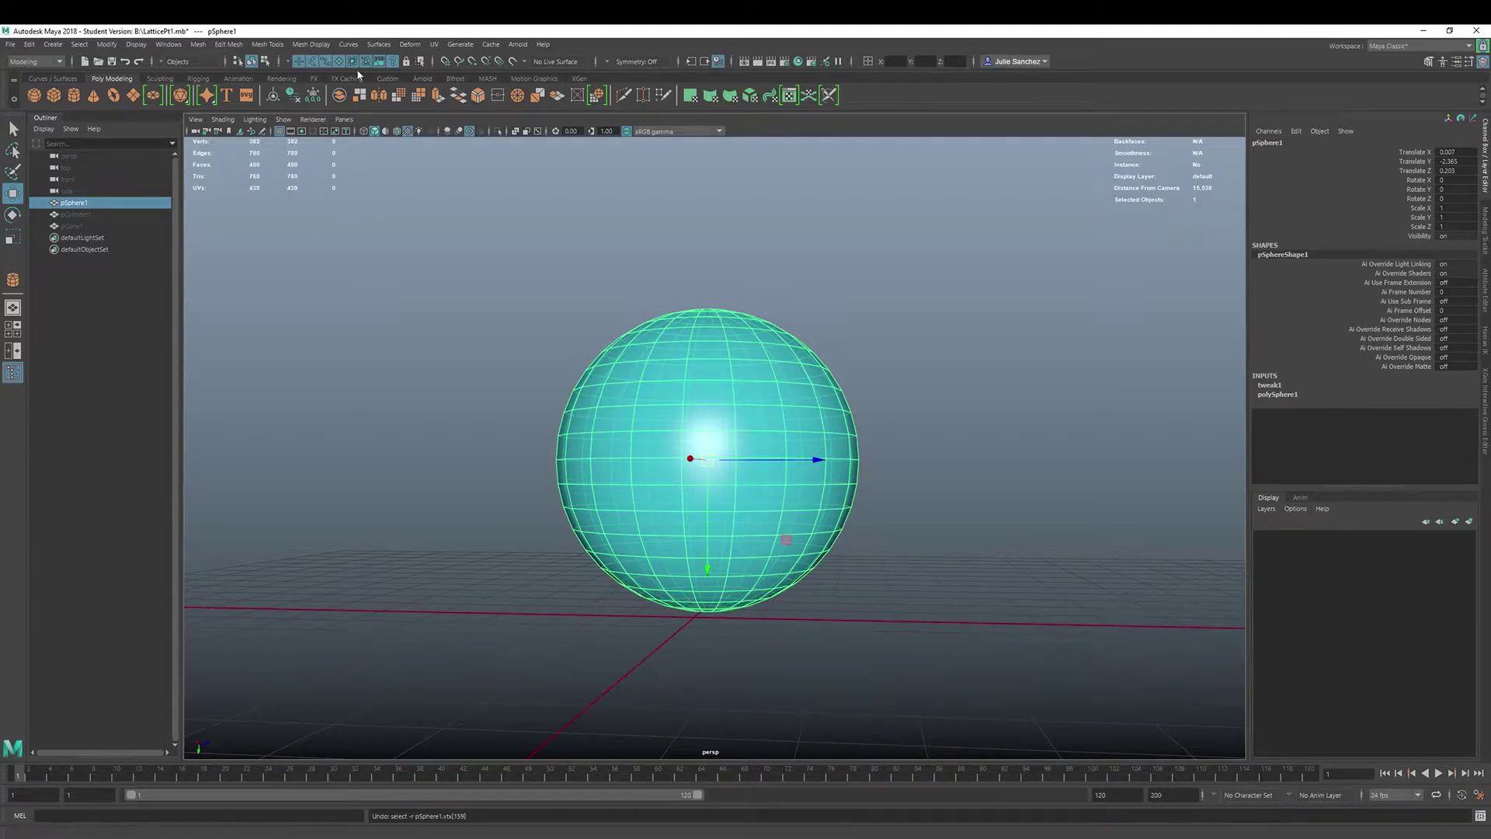
Wrap the sphere in an FFD lattice with Deform > Lattice.
left_click(410, 44)
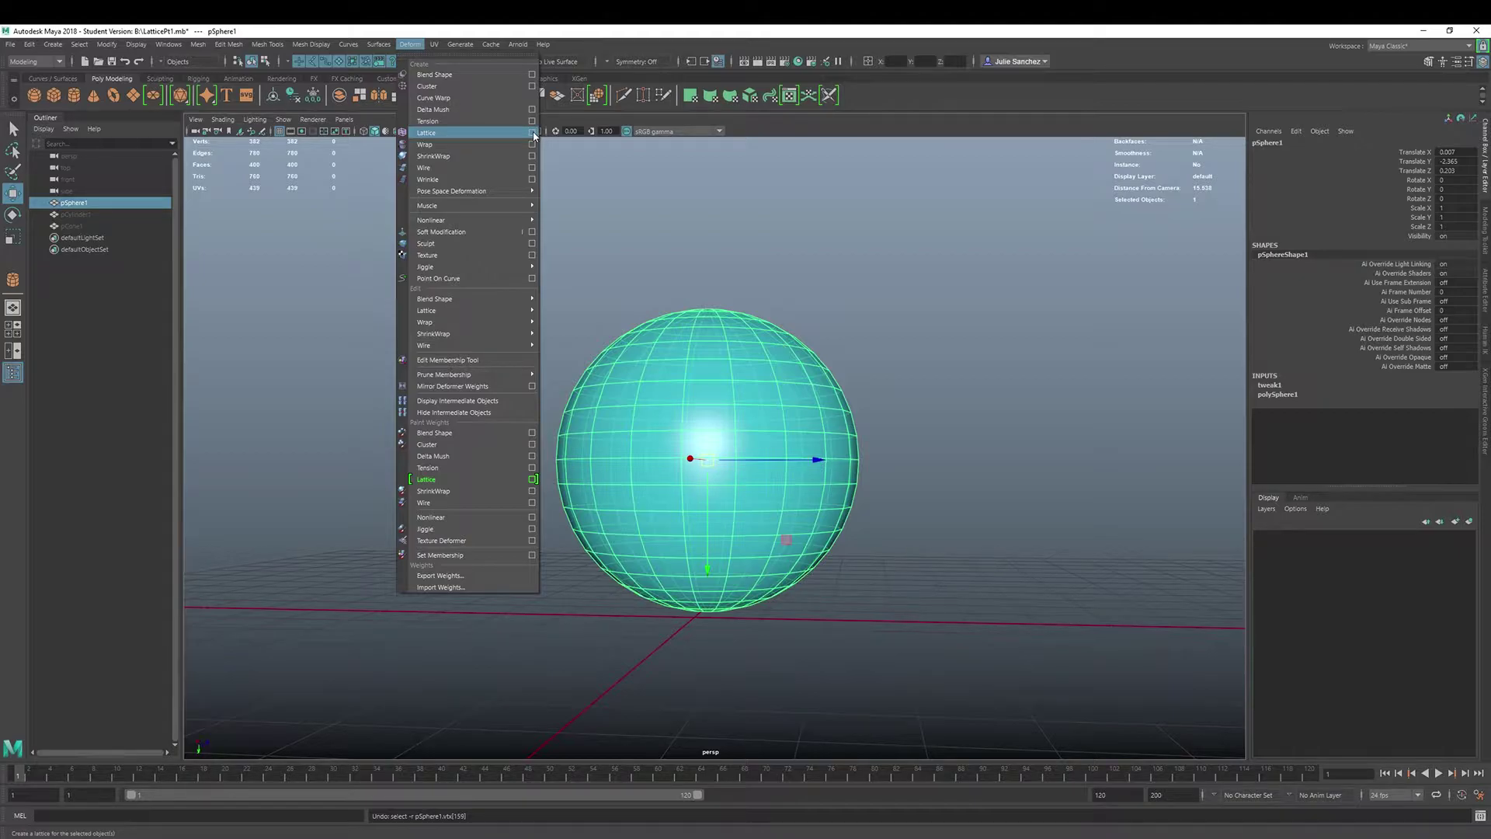
left_click(450, 135)
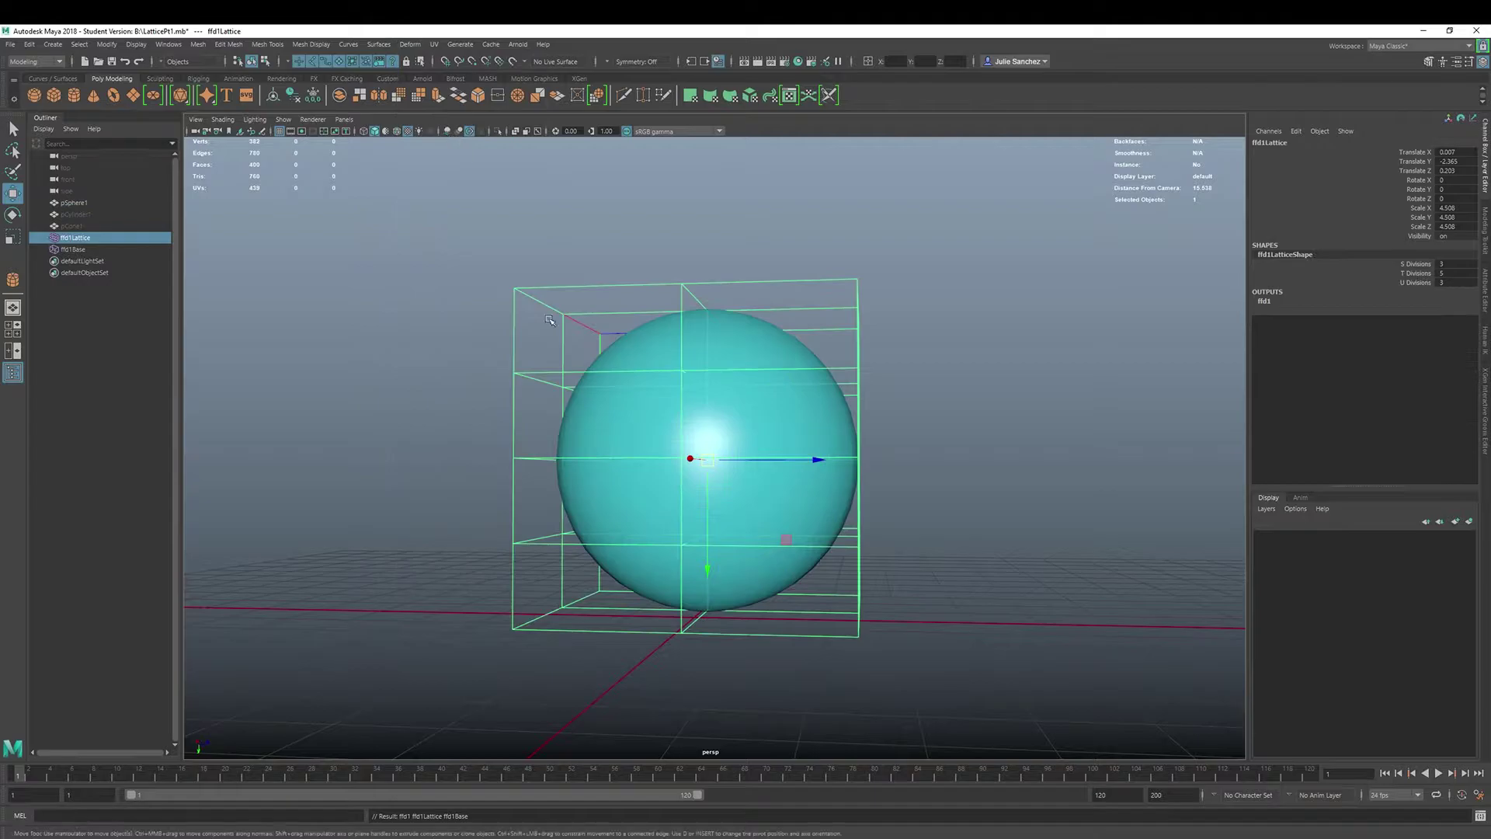
key("space")
left_click(626, 310)
Switch the lattice to Lattice Point mode, reselect the sphere and orbit to inspect it.
left_click_drag(609, 259, 704, 386, "alt")
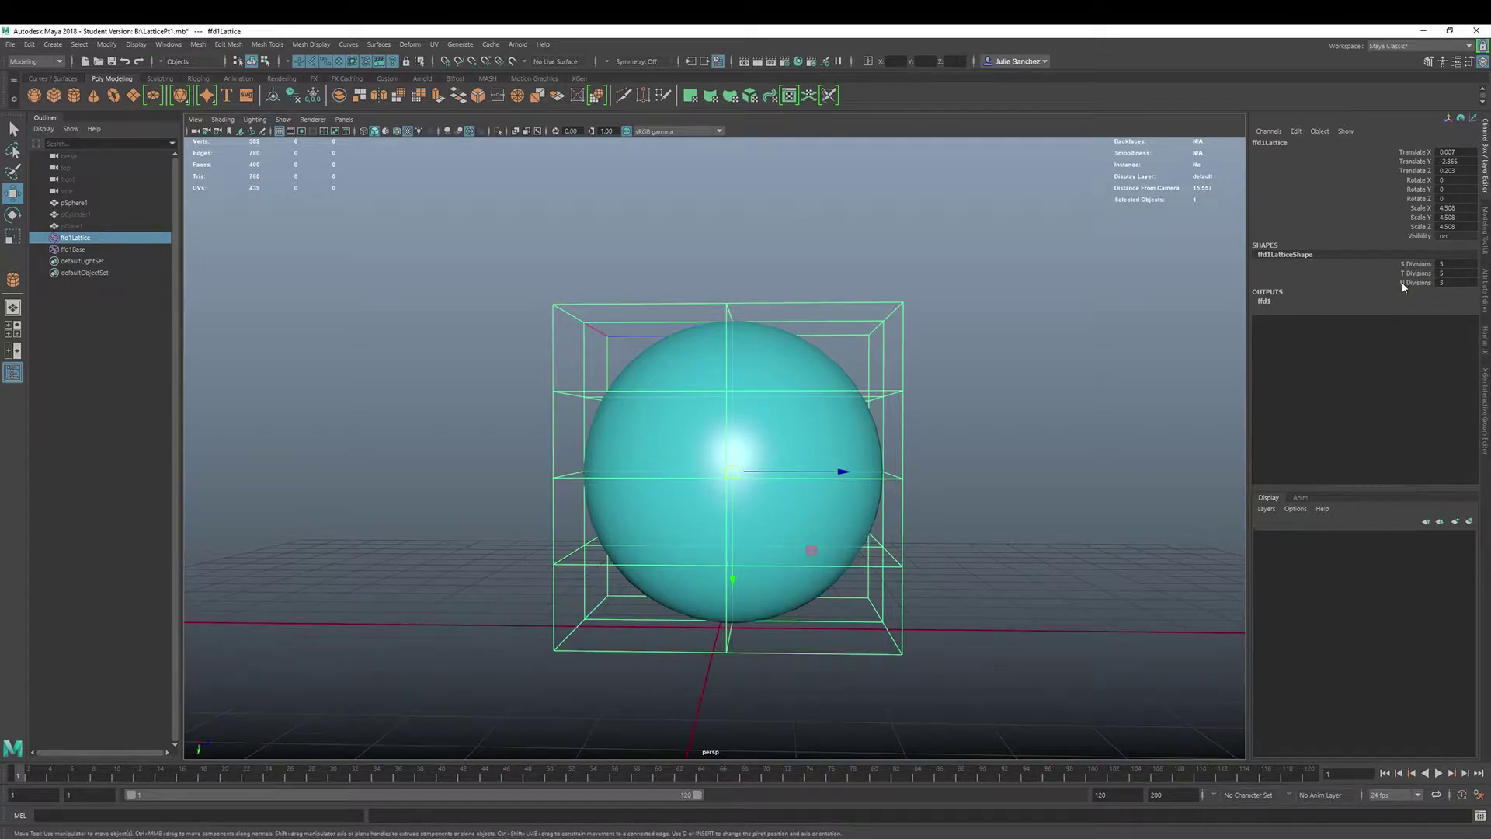
right_click(895, 312)
left_click(892, 281)
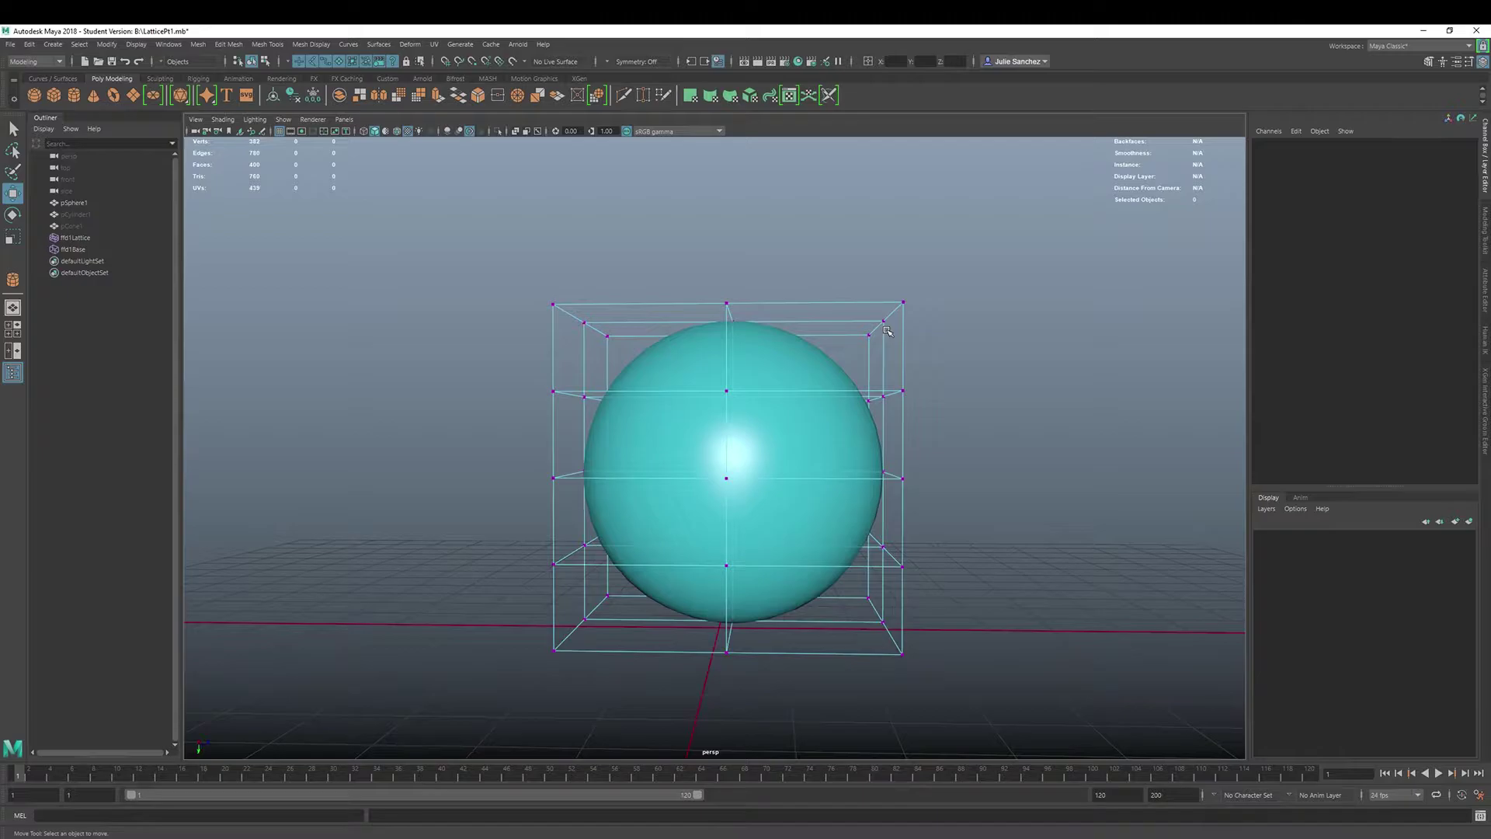
left_click(790, 368)
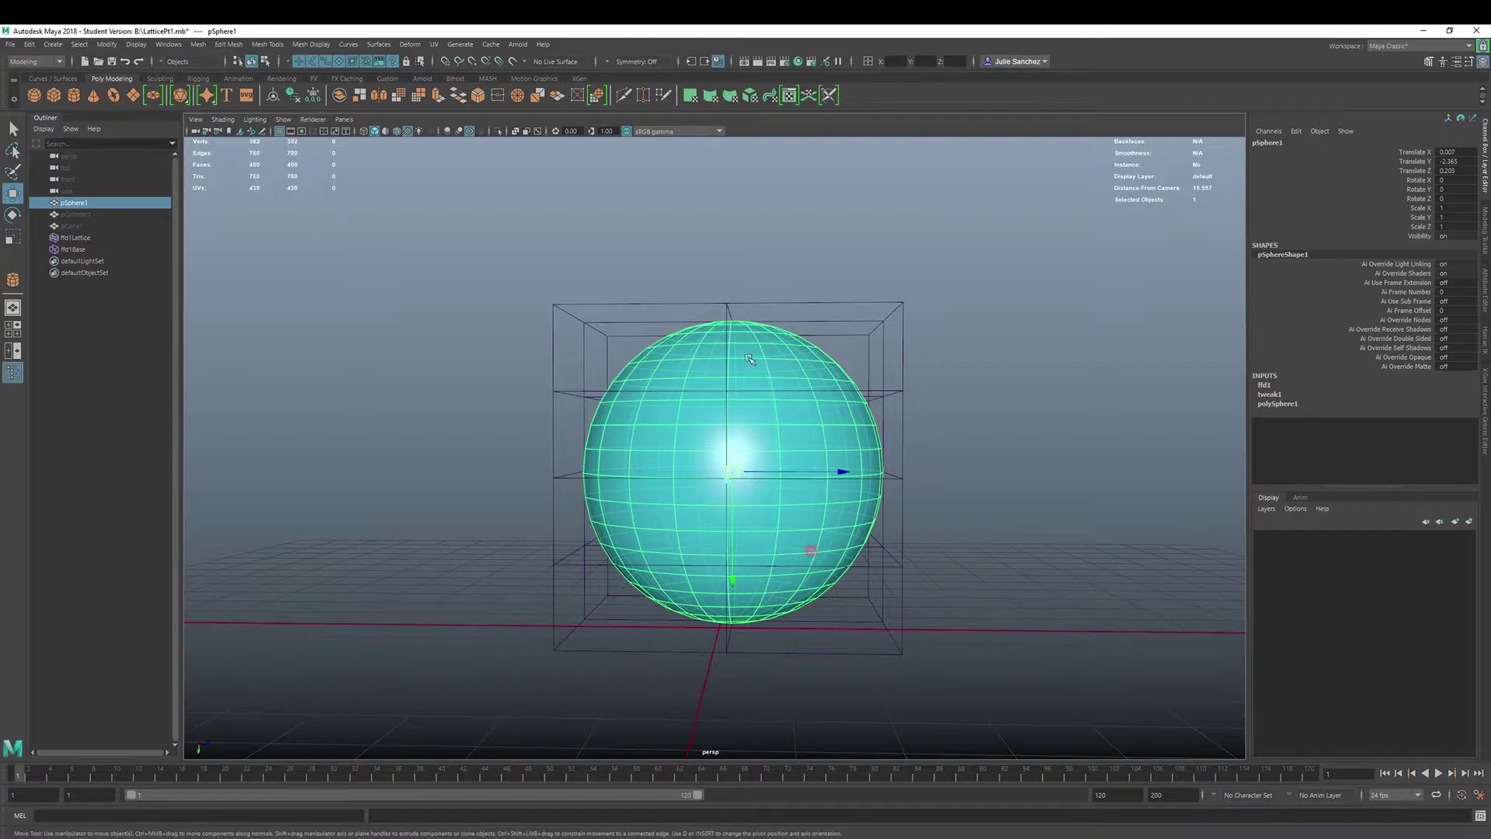
left_click_drag(608, 350, 687, 404, "alt")
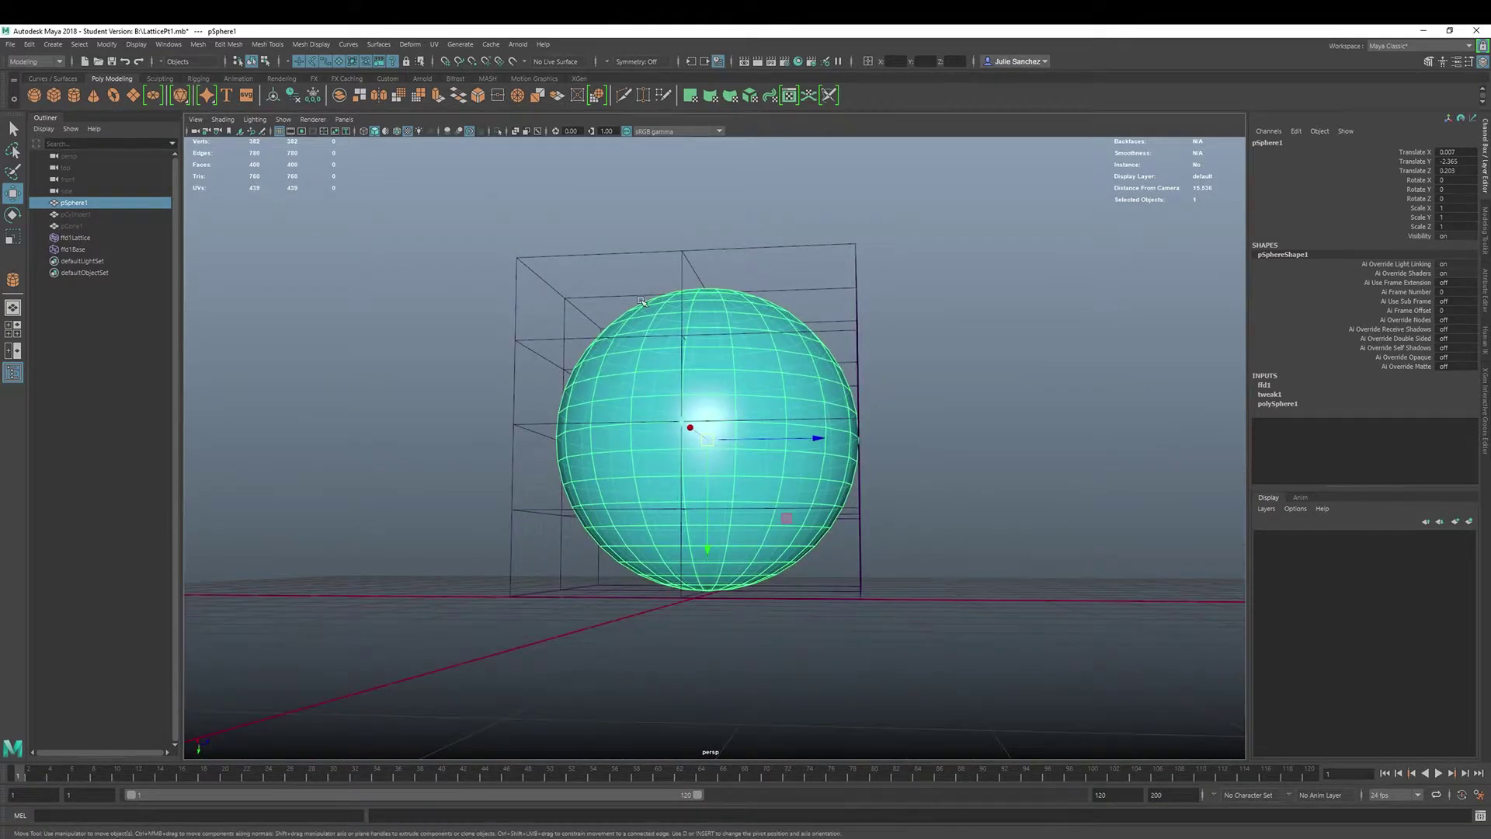
mouse_move(888, 338)
left_mouse_down("alt")
mouse_move(899, 359)
mouse_move(901, 339)
left_mouse_up("alt")
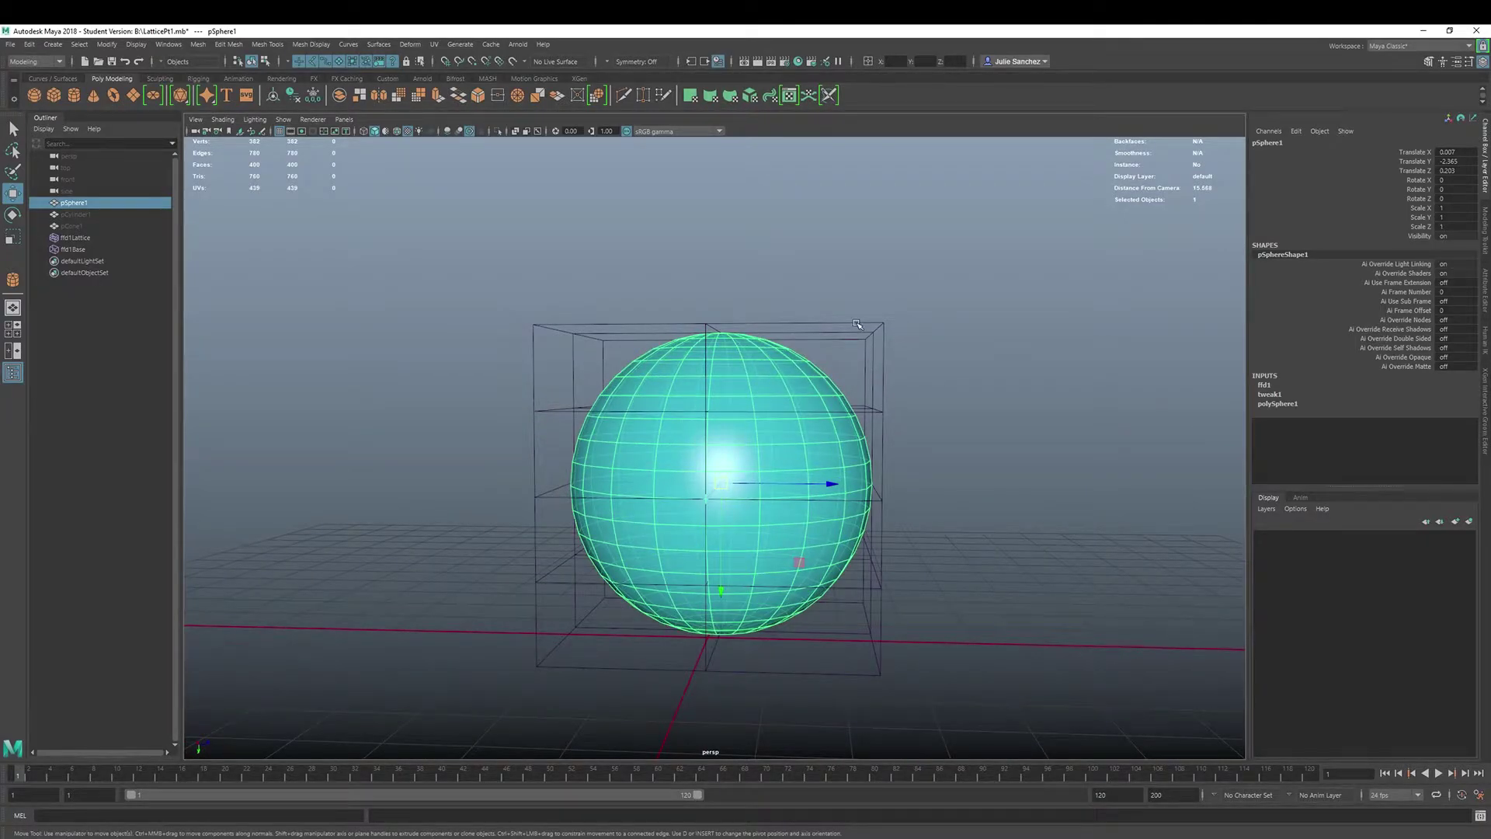
Enter Lattice Point mode and test-bulge the top corner points, then undo it.
left_click(867, 345)
right_click(868, 345)
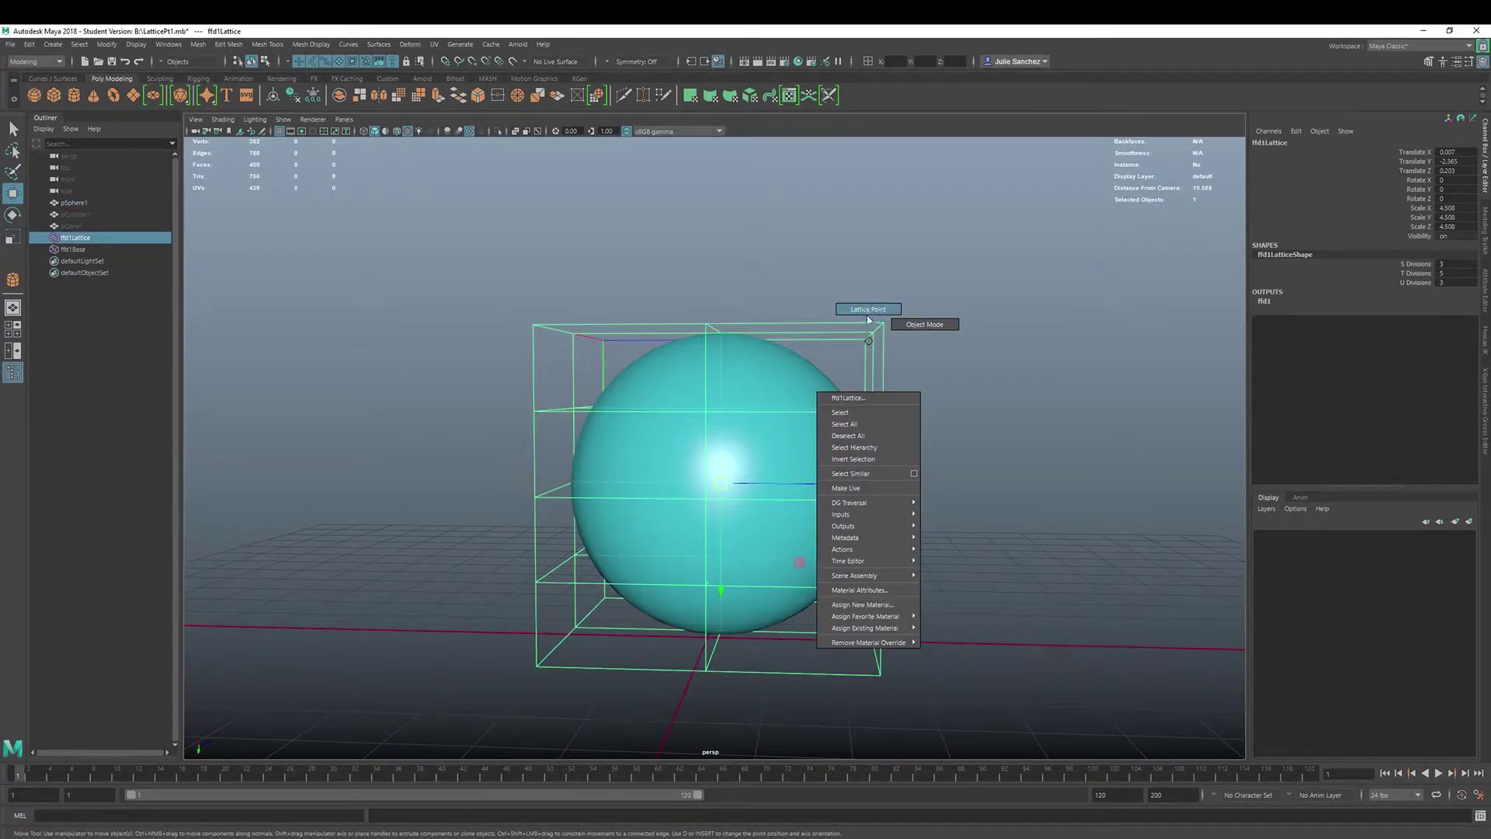
left_click(868, 310)
left_click_drag(839, 309, 962, 382)
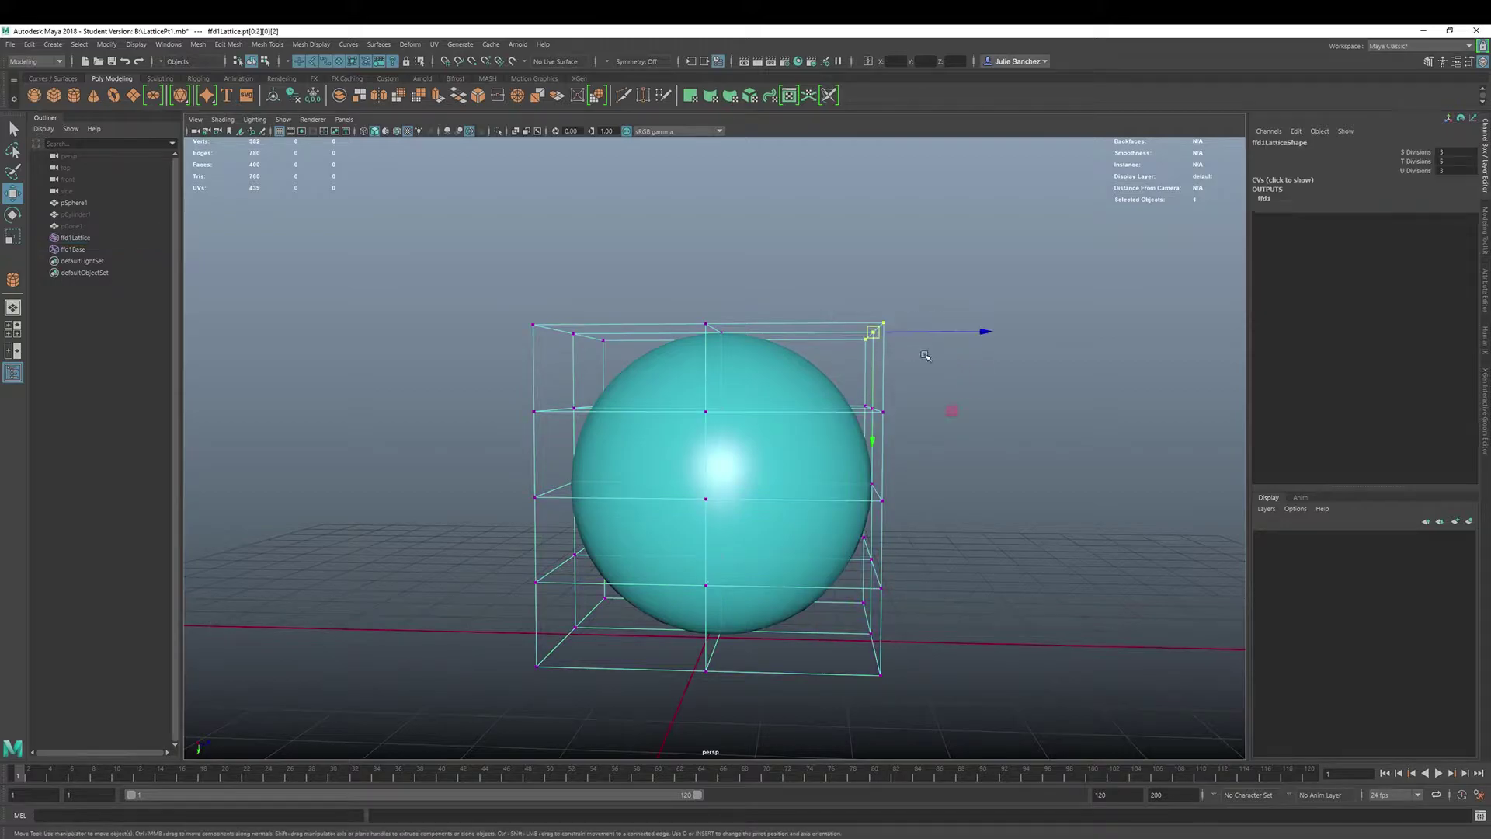
left_click_drag(881, 339, 980, 294)
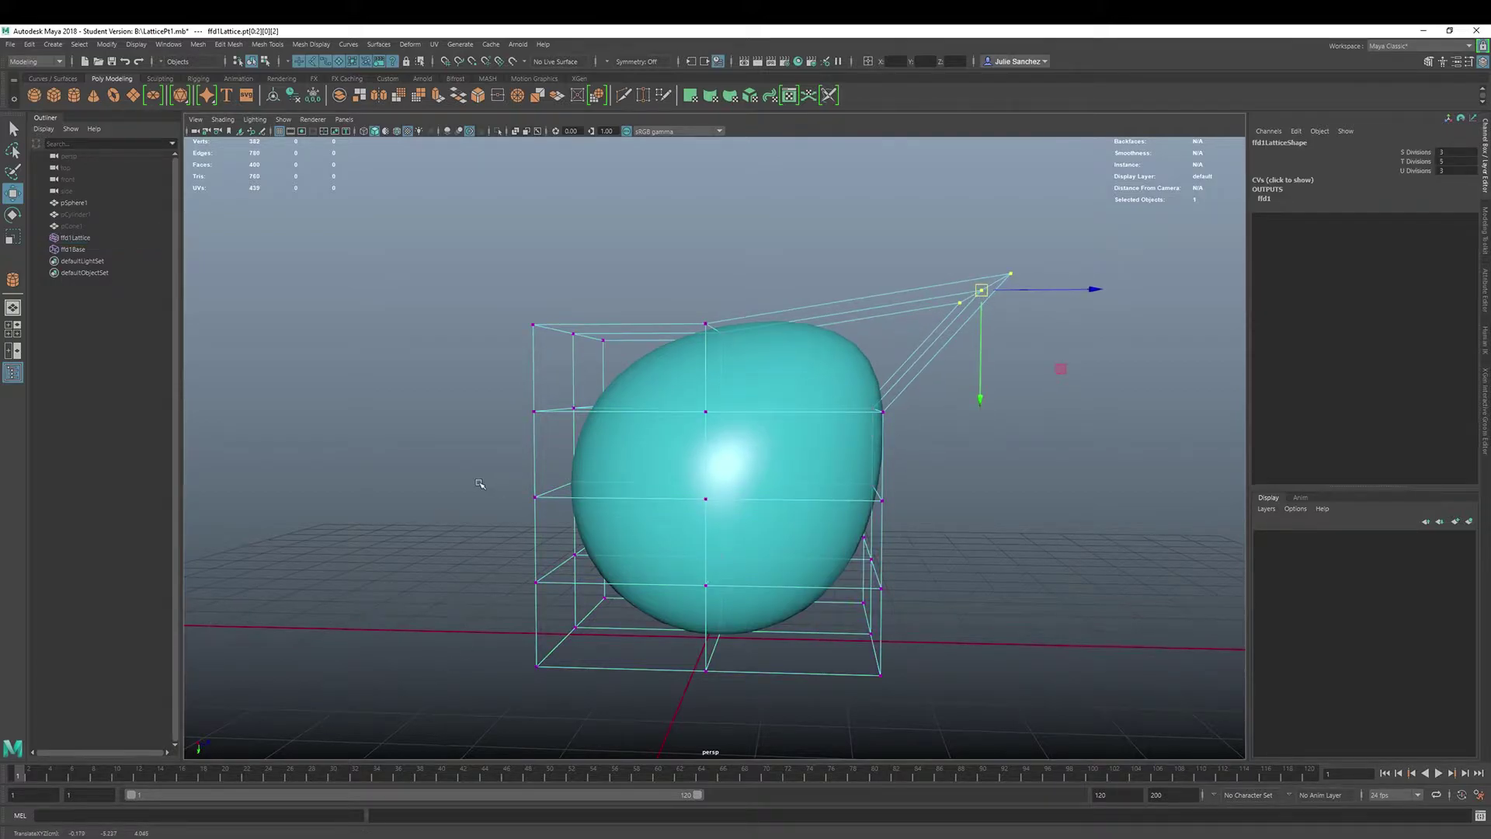
key("ctrl+z")
Scale the middle and lower lattice rows inward in X to pinch the waist and taper the bottom.
left_click_drag(491, 465, 986, 519)
key("r")
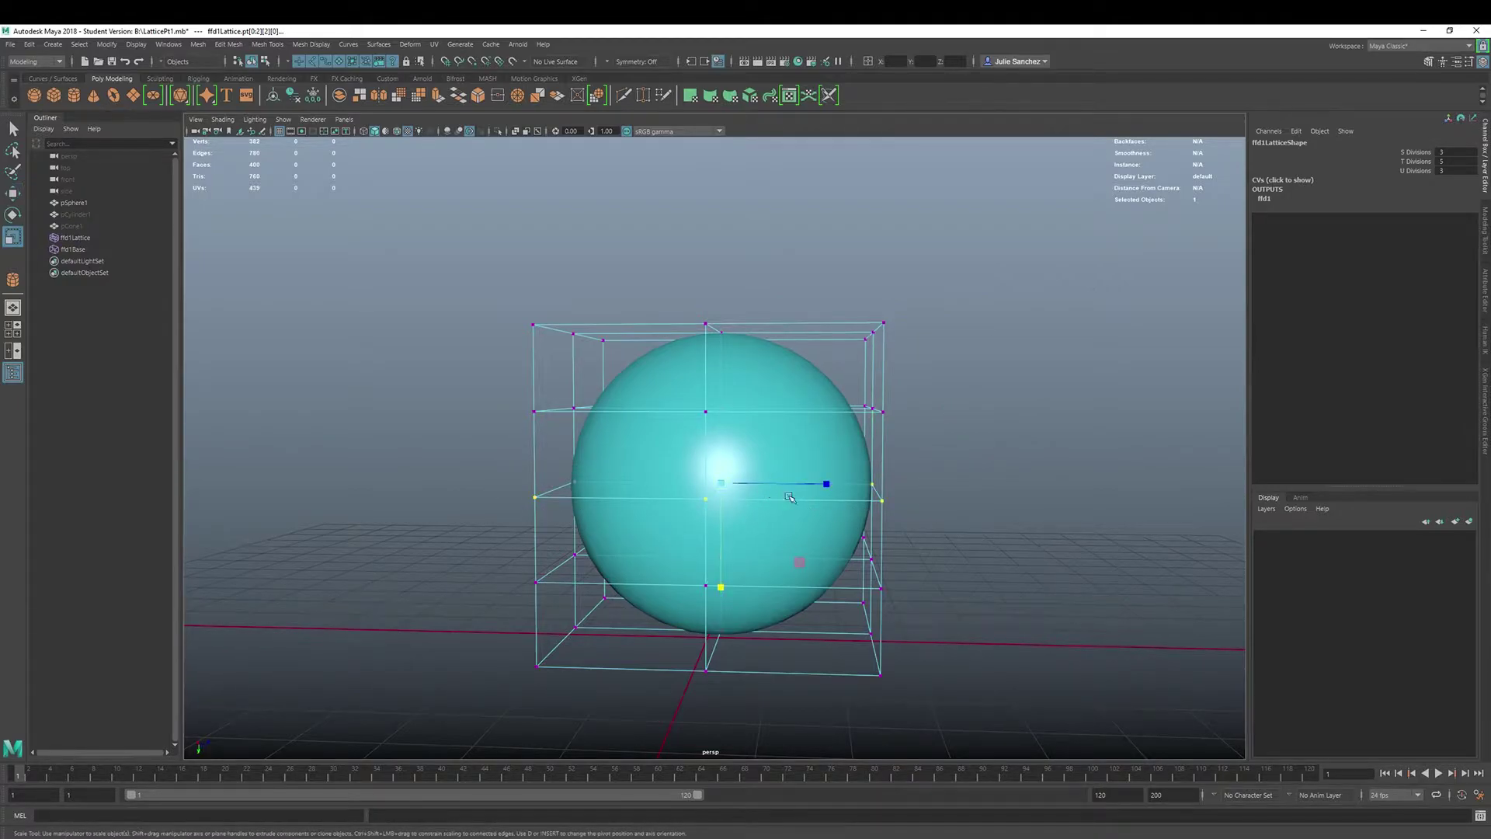
left_click_drag(832, 484, 721, 482)
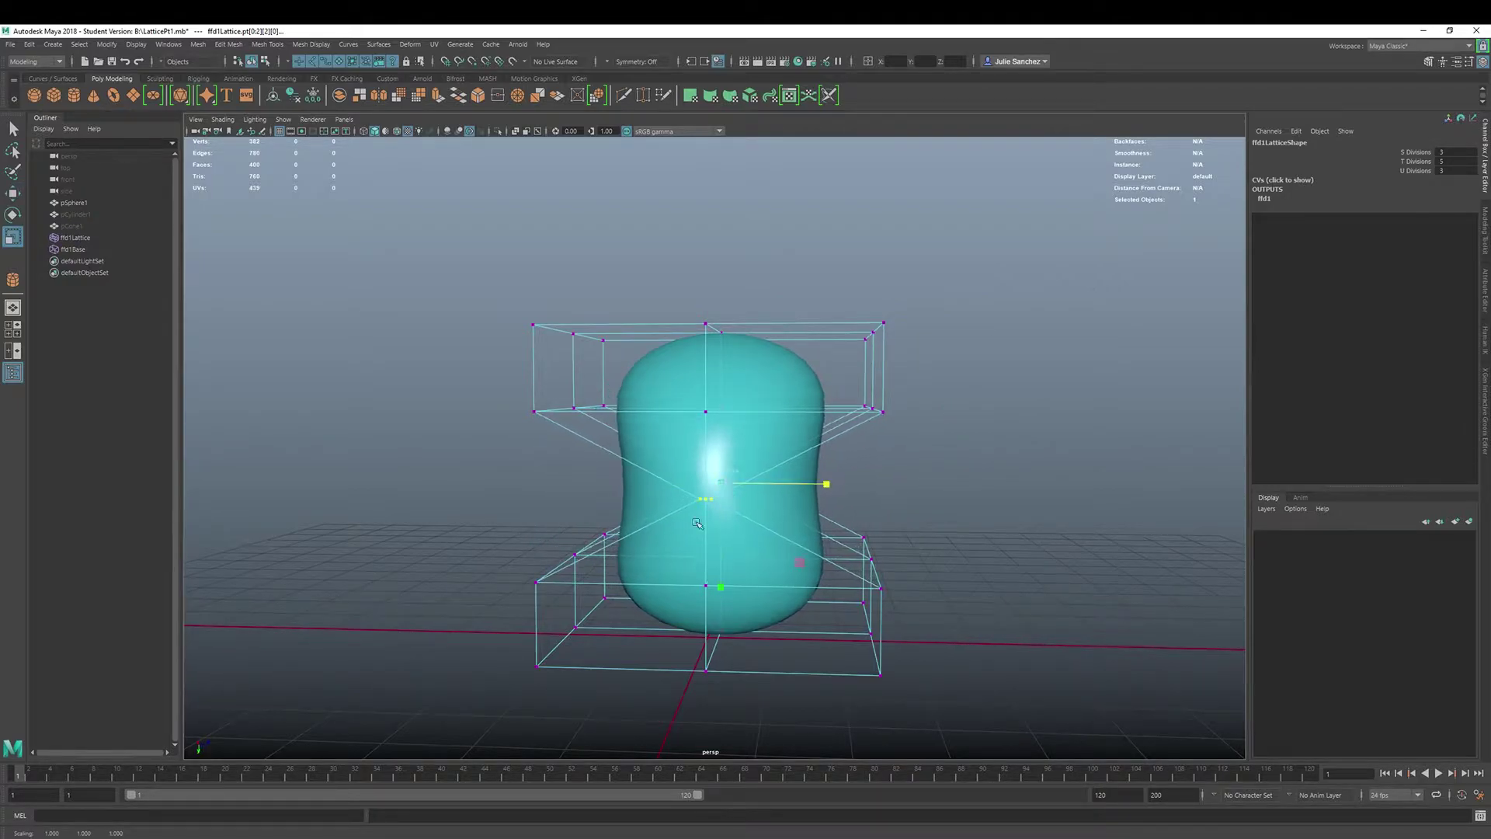
left_click_drag(1002, 619, 1065, 613, "alt")
left_click_drag(553, 498, 998, 580)
left_click_drag(872, 536, 769, 534)
left_click_drag(756, 643, 758, 636)
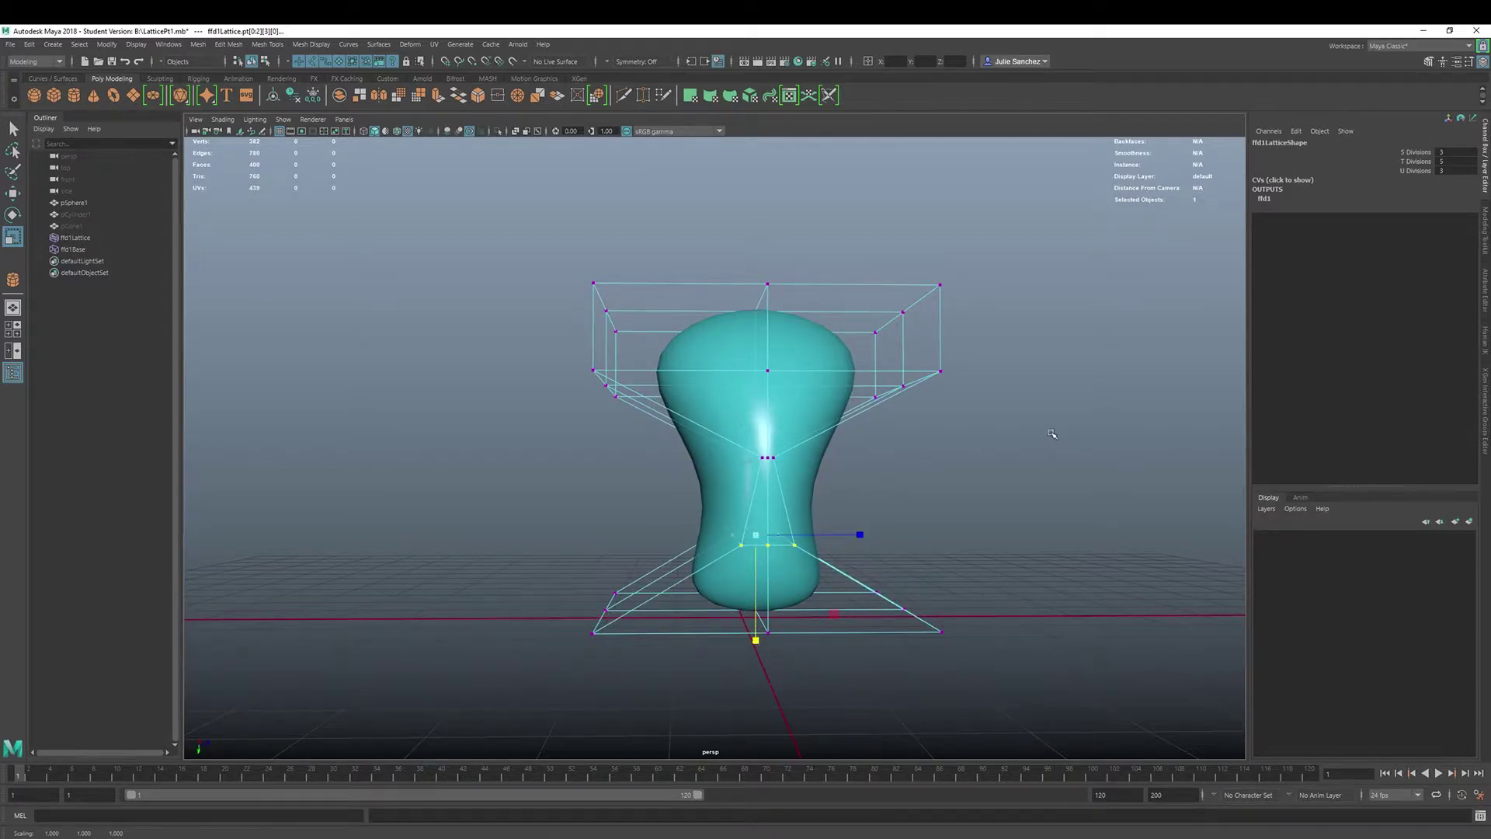
right_click_drag(1051, 434, 976, 476, "alt")
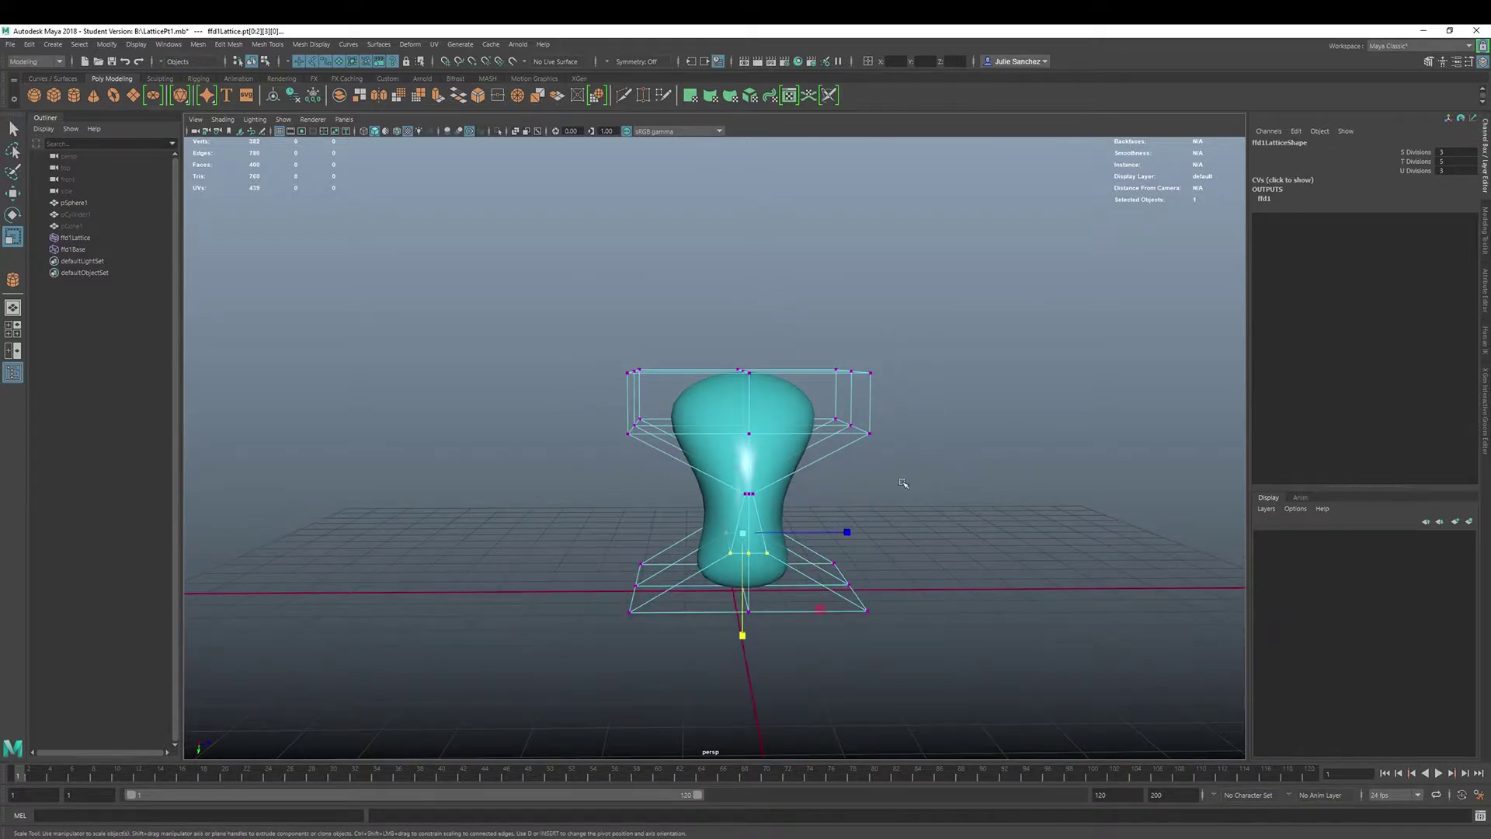
Move pSphere1 up to Translate Y -0.535, above the lattice, so it turns round again.
left_click(715, 461)
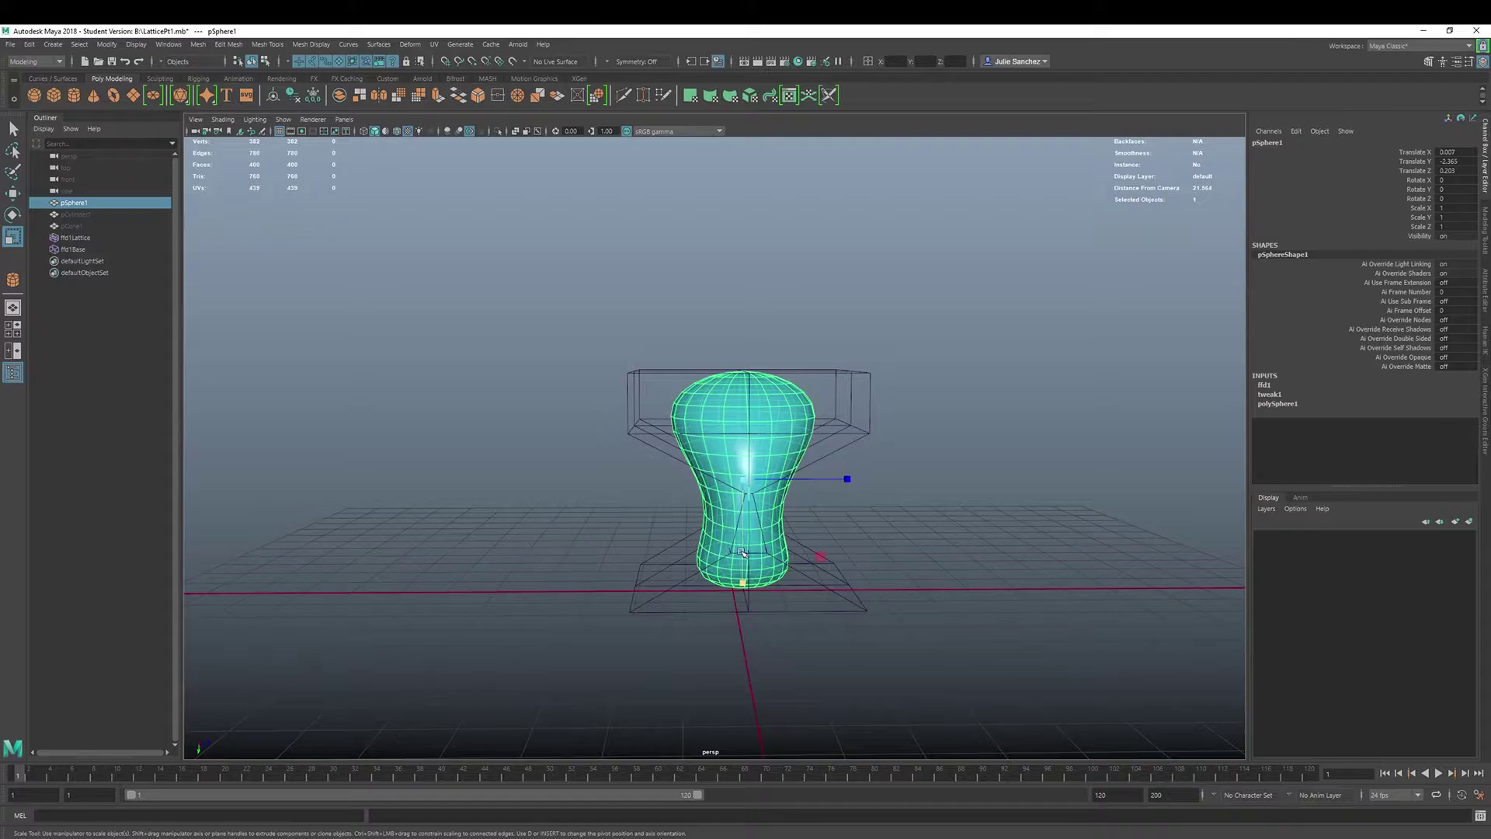
key("w")
left_click_drag(742, 584, 723, 380)
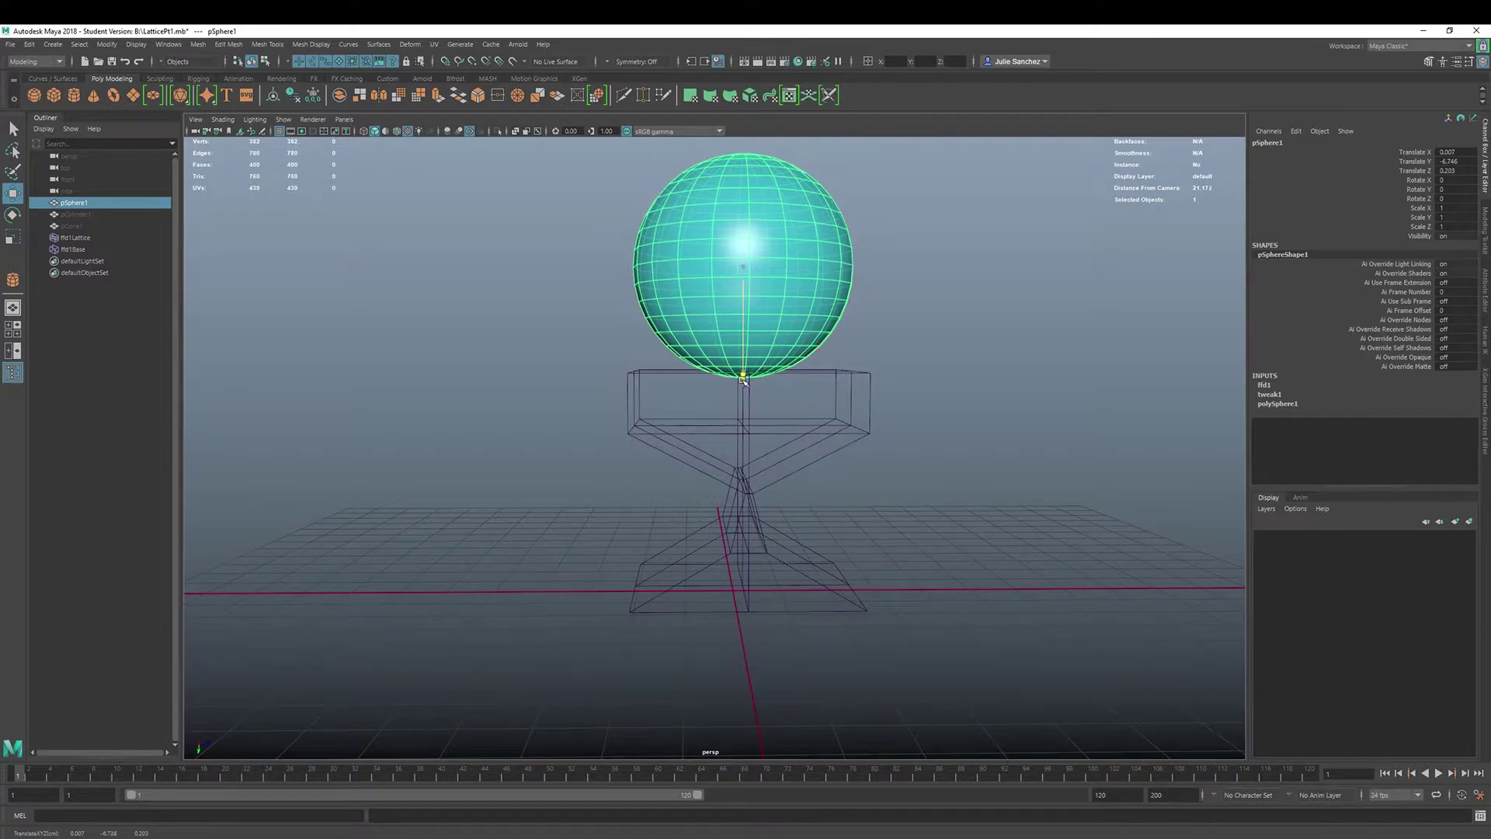
left_click_drag(745, 376, 726, 400)
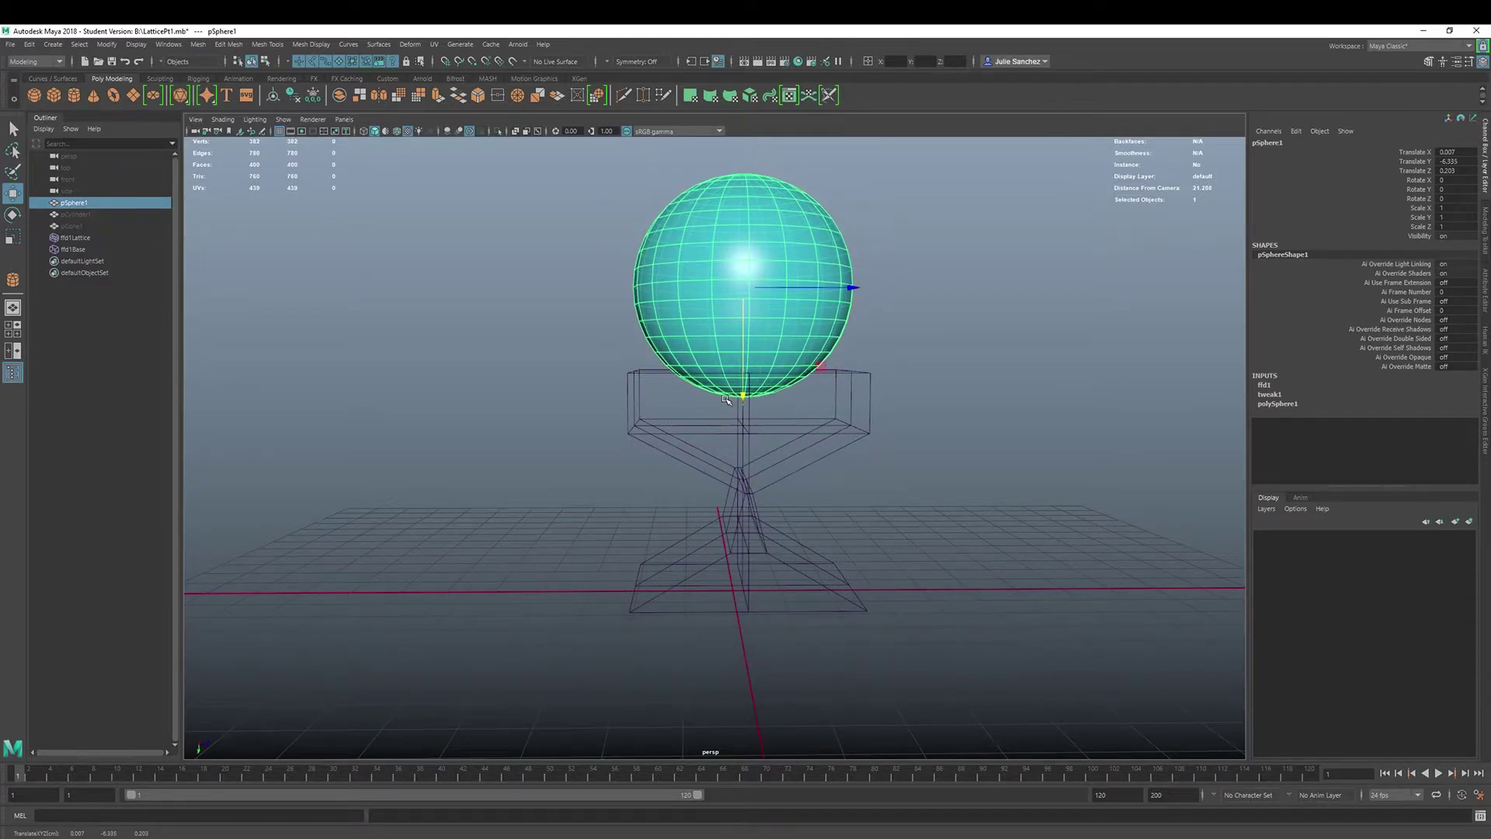
left_click(74, 238)
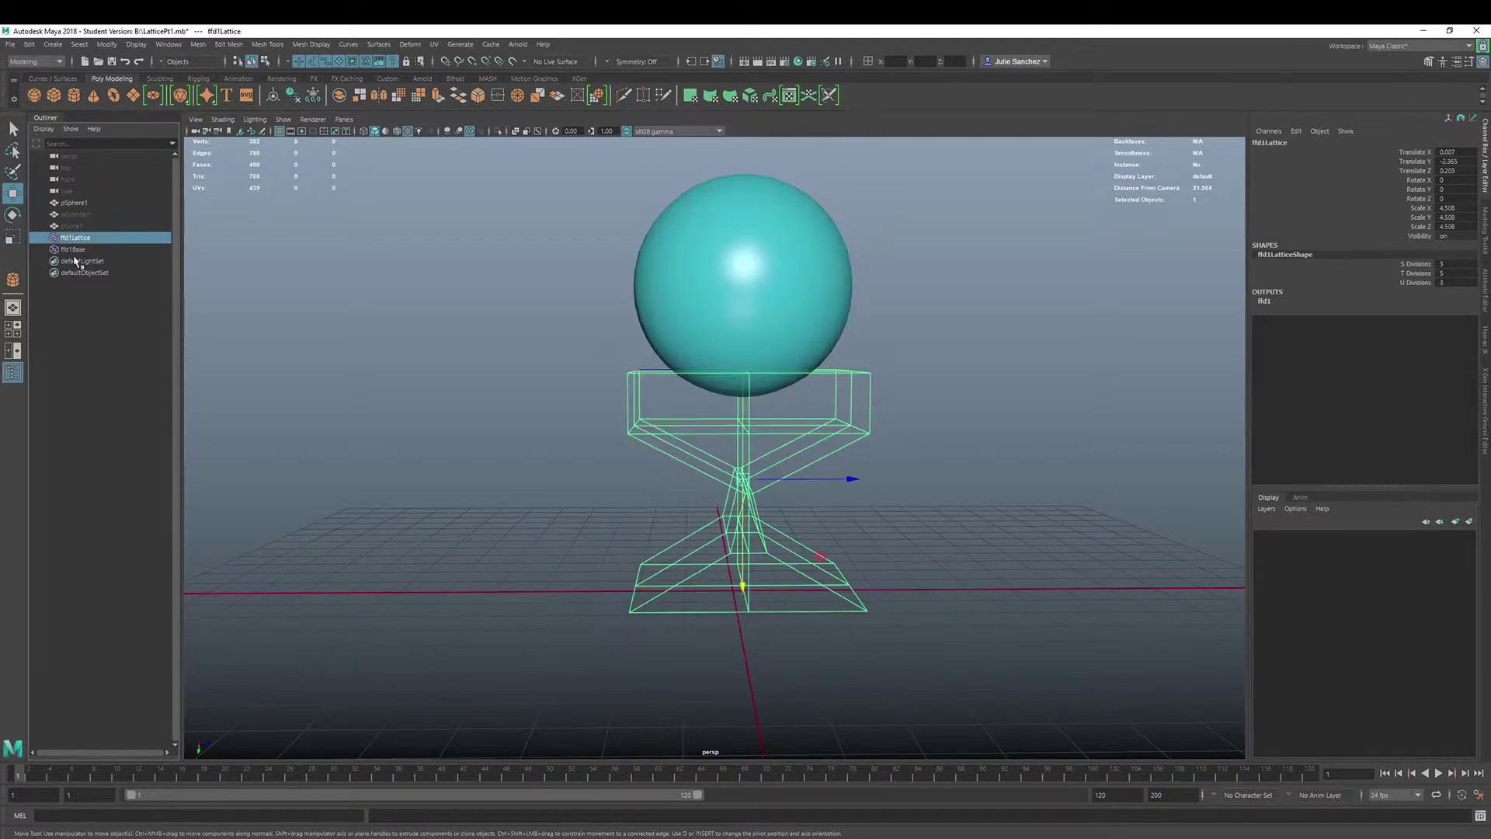
left_click(67, 249, "shift")
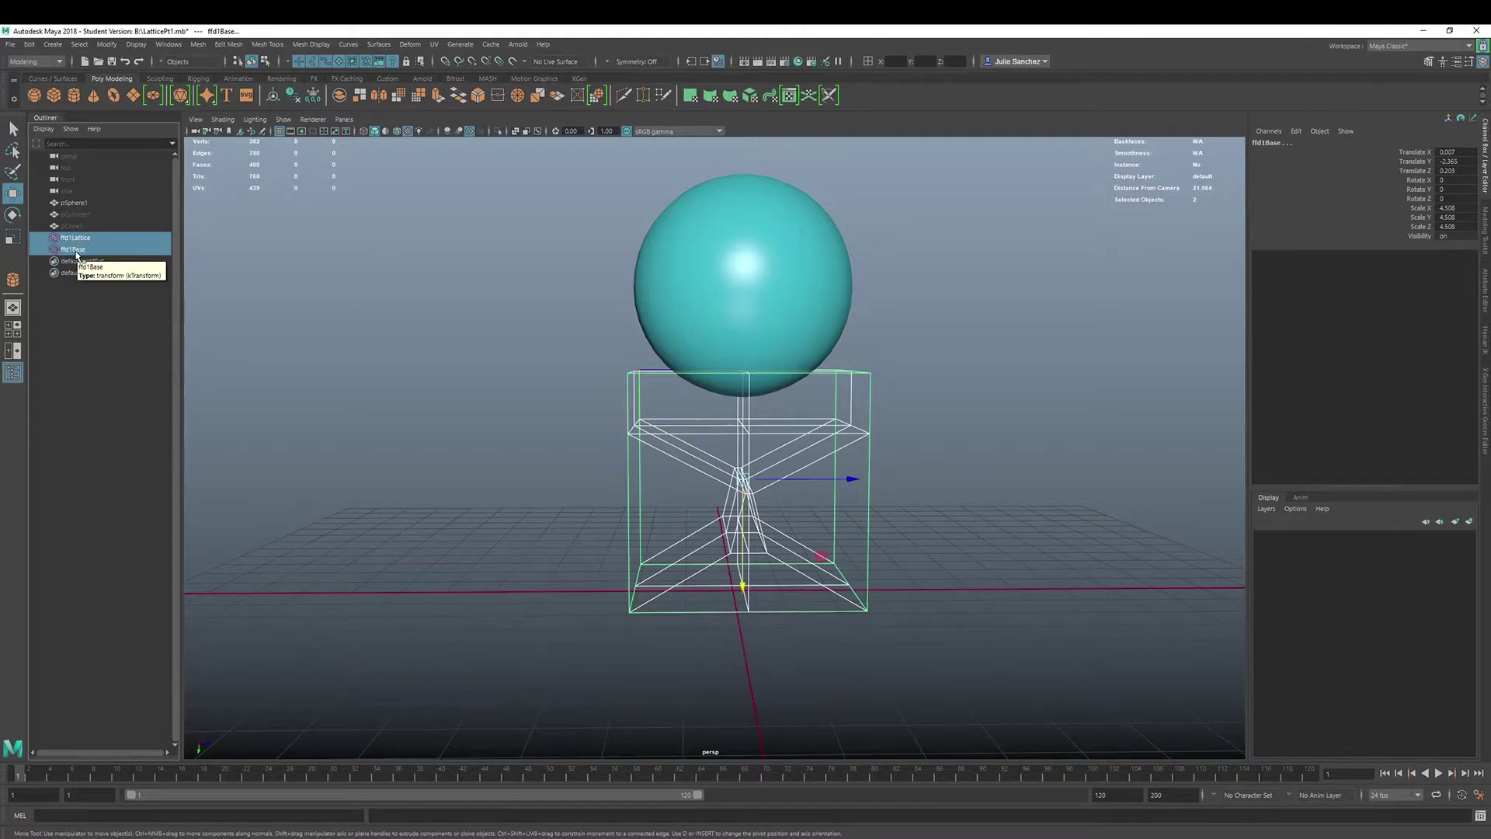
left_click(76, 250)
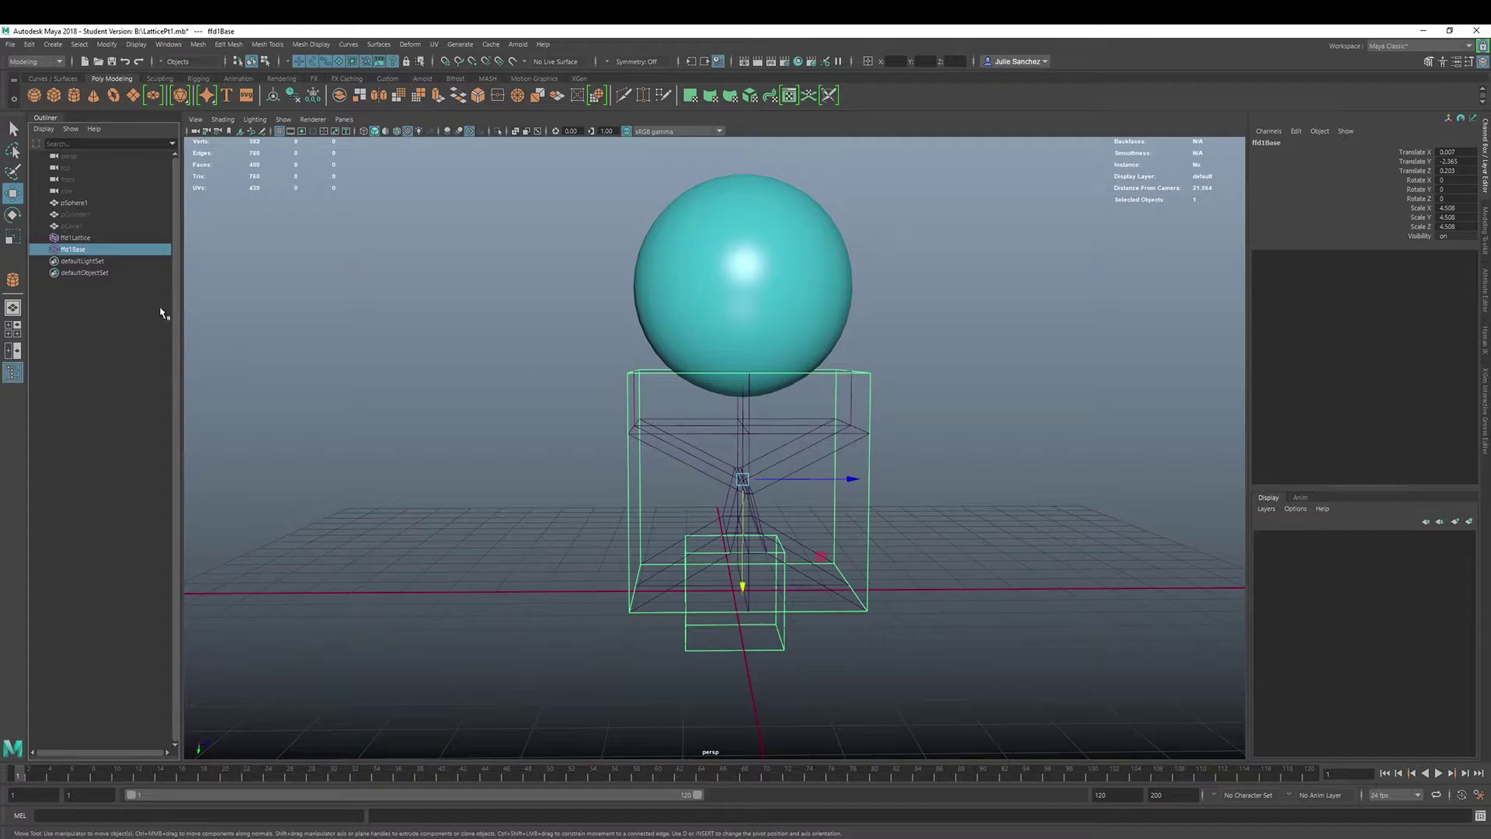
key("ctrl+h")
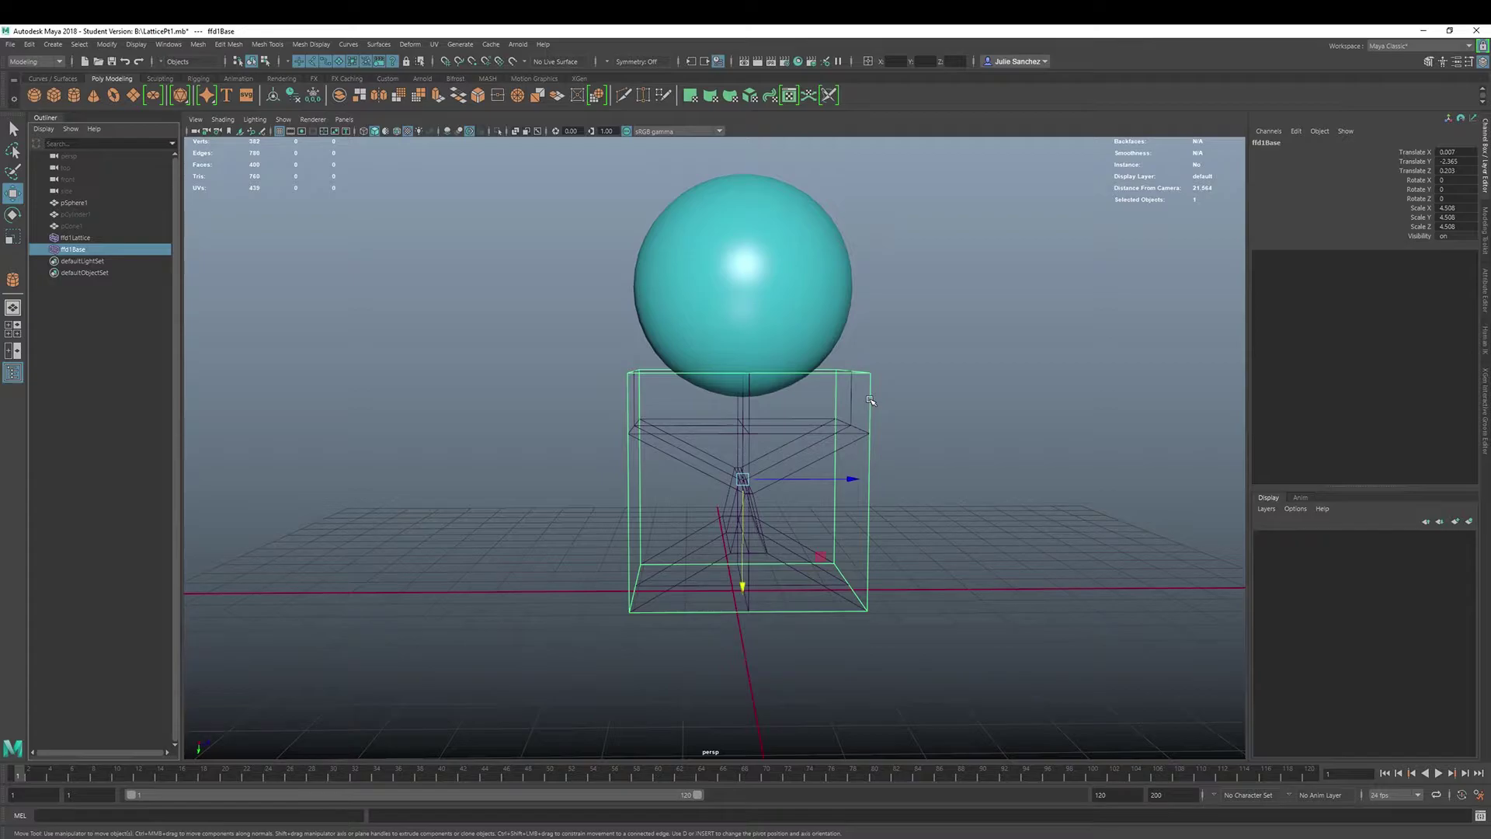
left_click(68, 239)
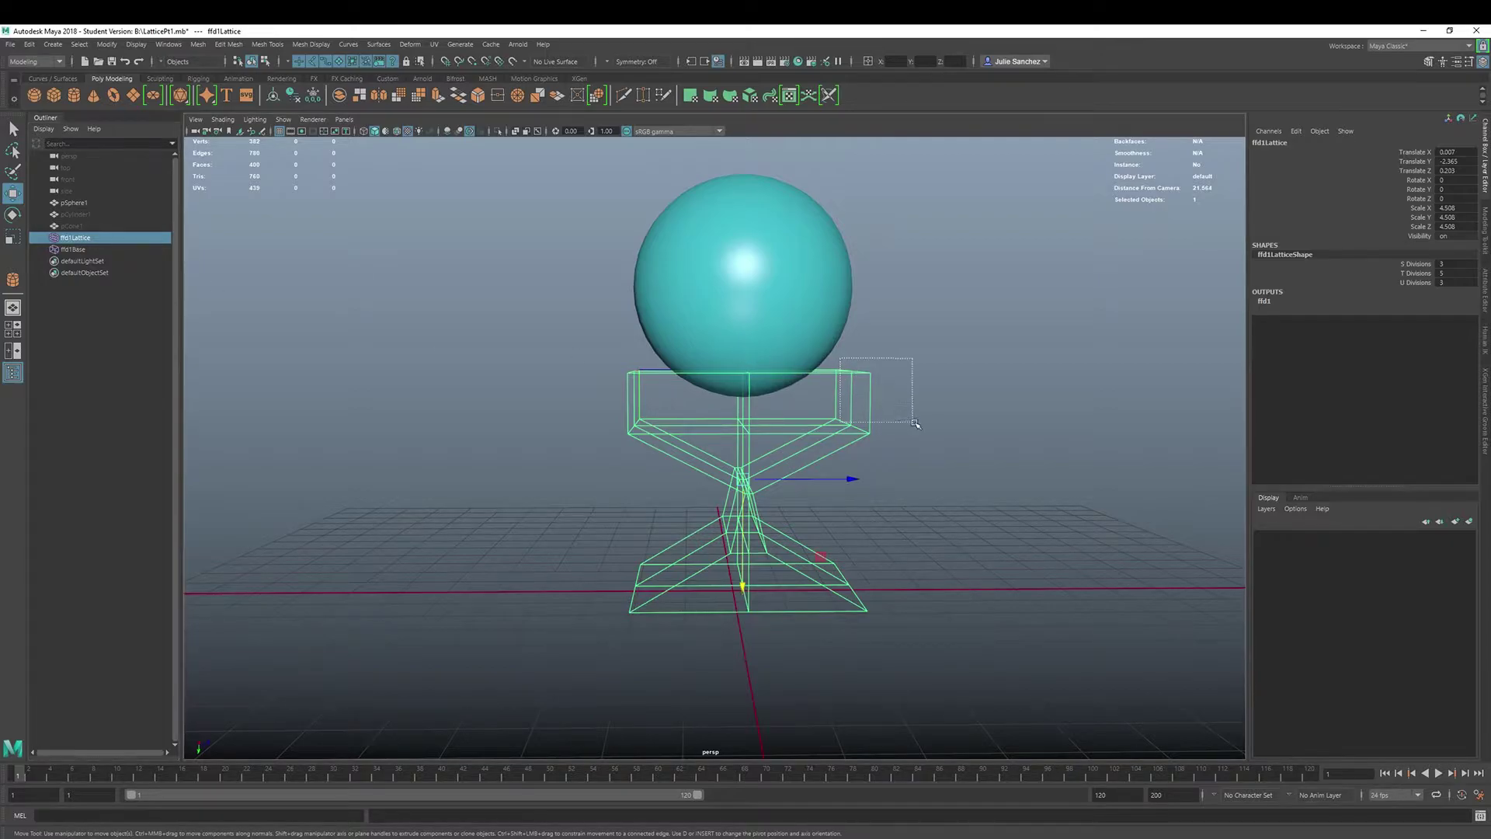
mouse_move(863, 379)
right_mouse_down()
mouse_move(869, 353)
mouse_move(867, 380)
right_mouse_up()
Lower pSphere1 to Translate Y -2.248 inside the lattice, then select ffd1Base and ffd1Lattice.
left_click(737, 302)
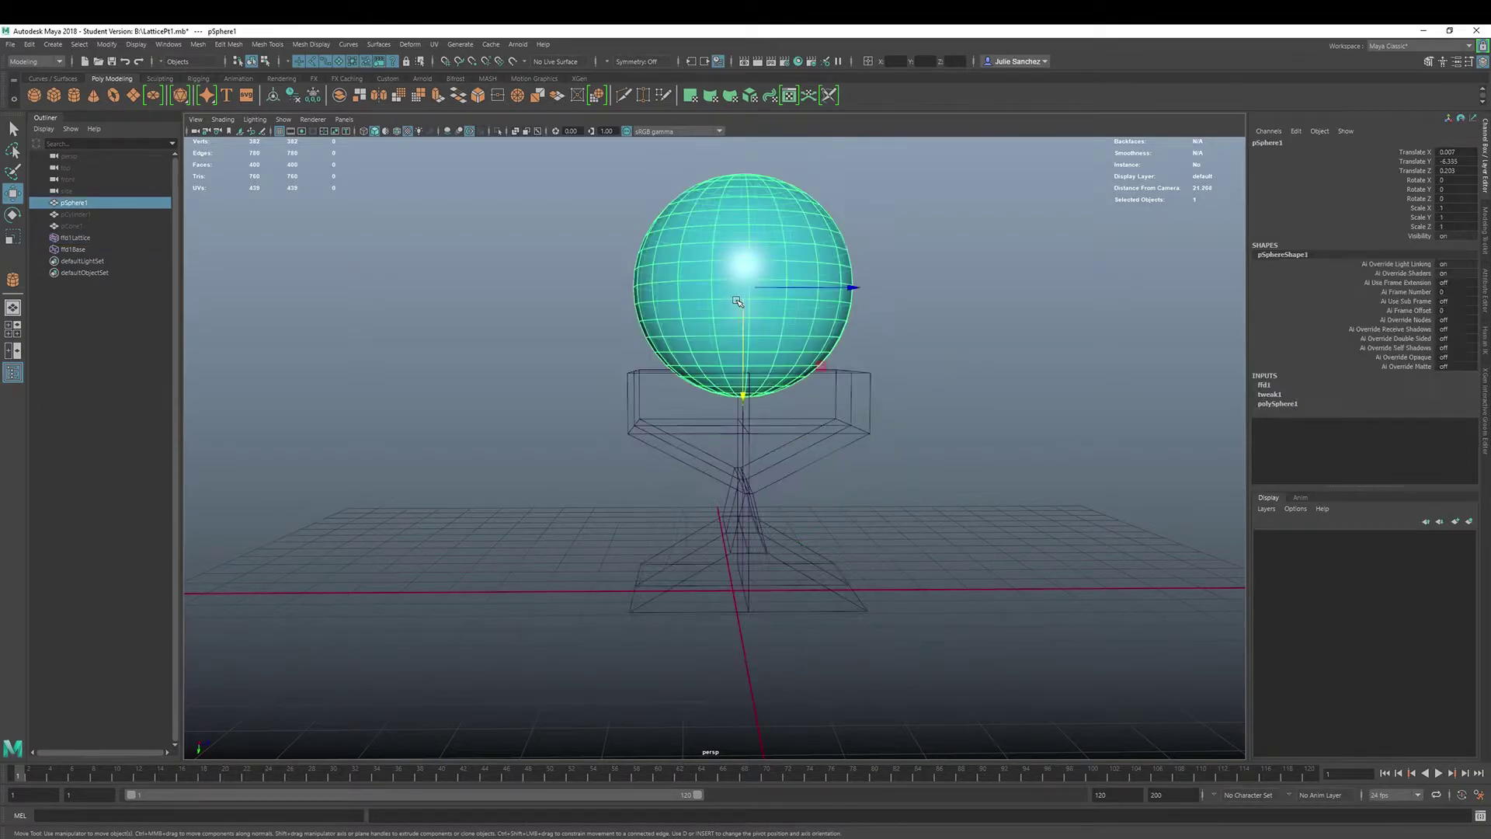
left_click_drag(744, 398, 766, 592)
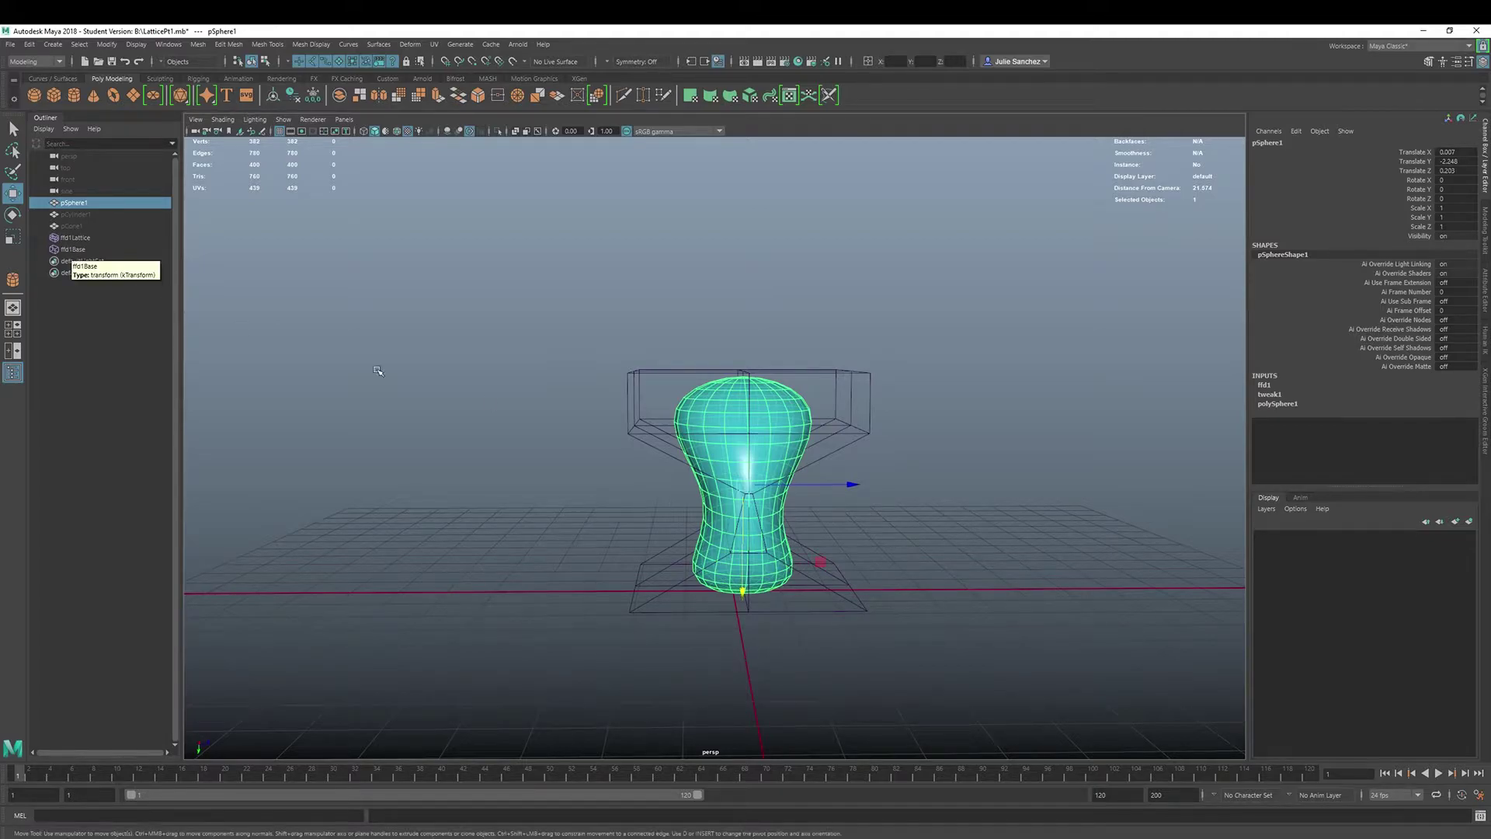
left_click(67, 251)
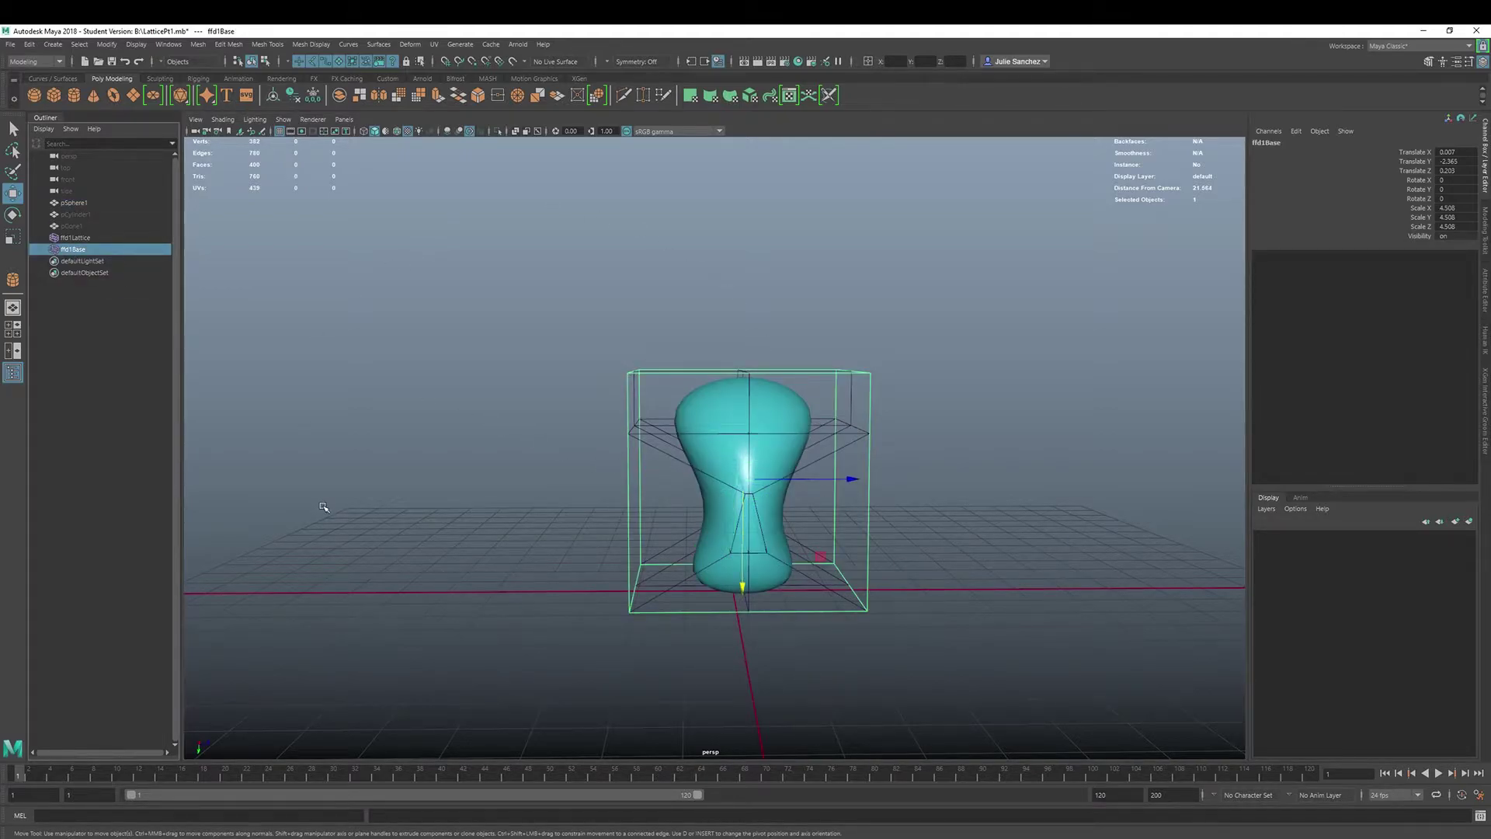
left_click(78, 239)
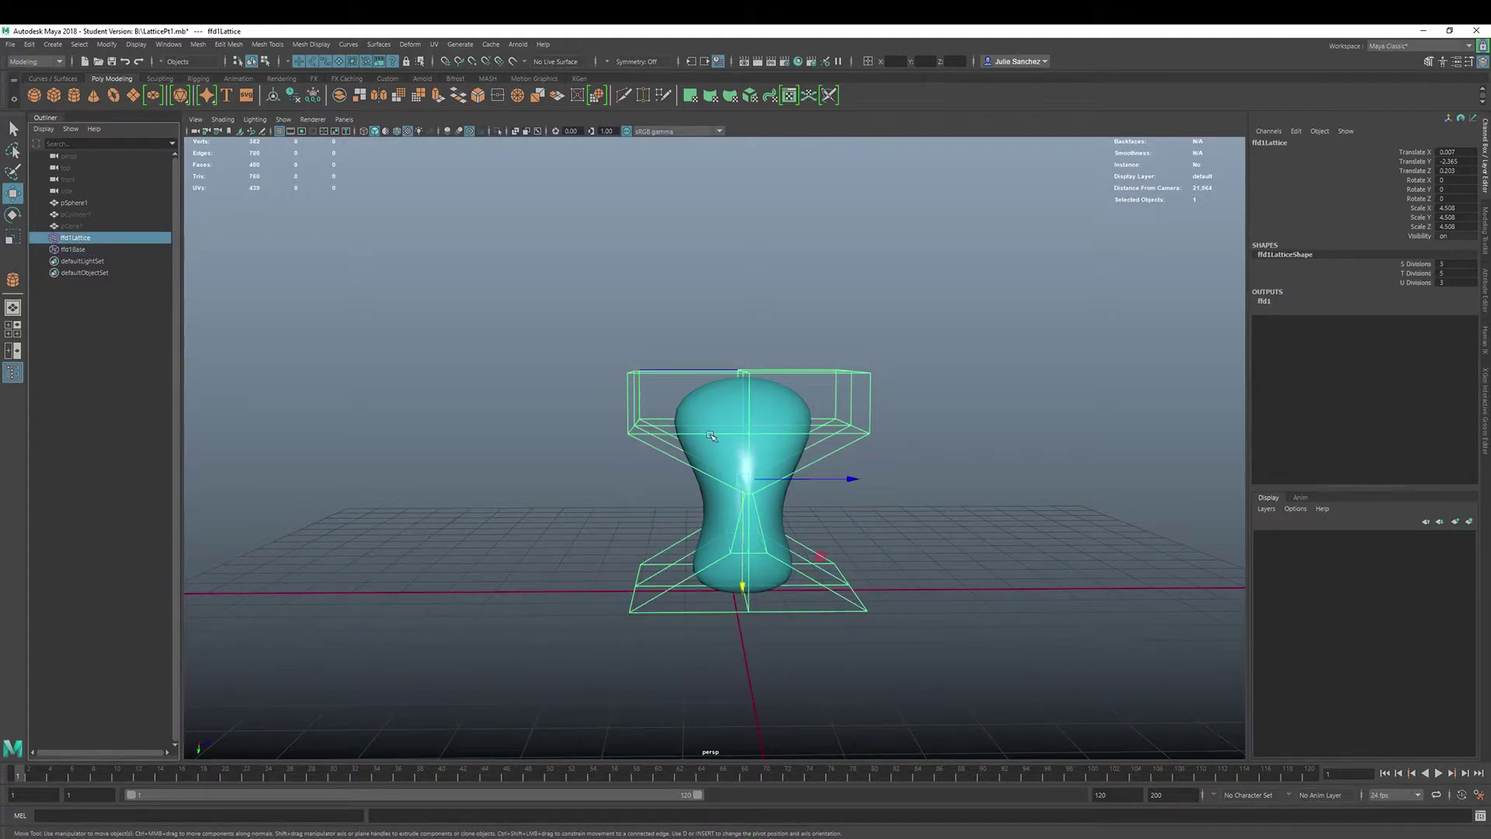
left_click(74, 249)
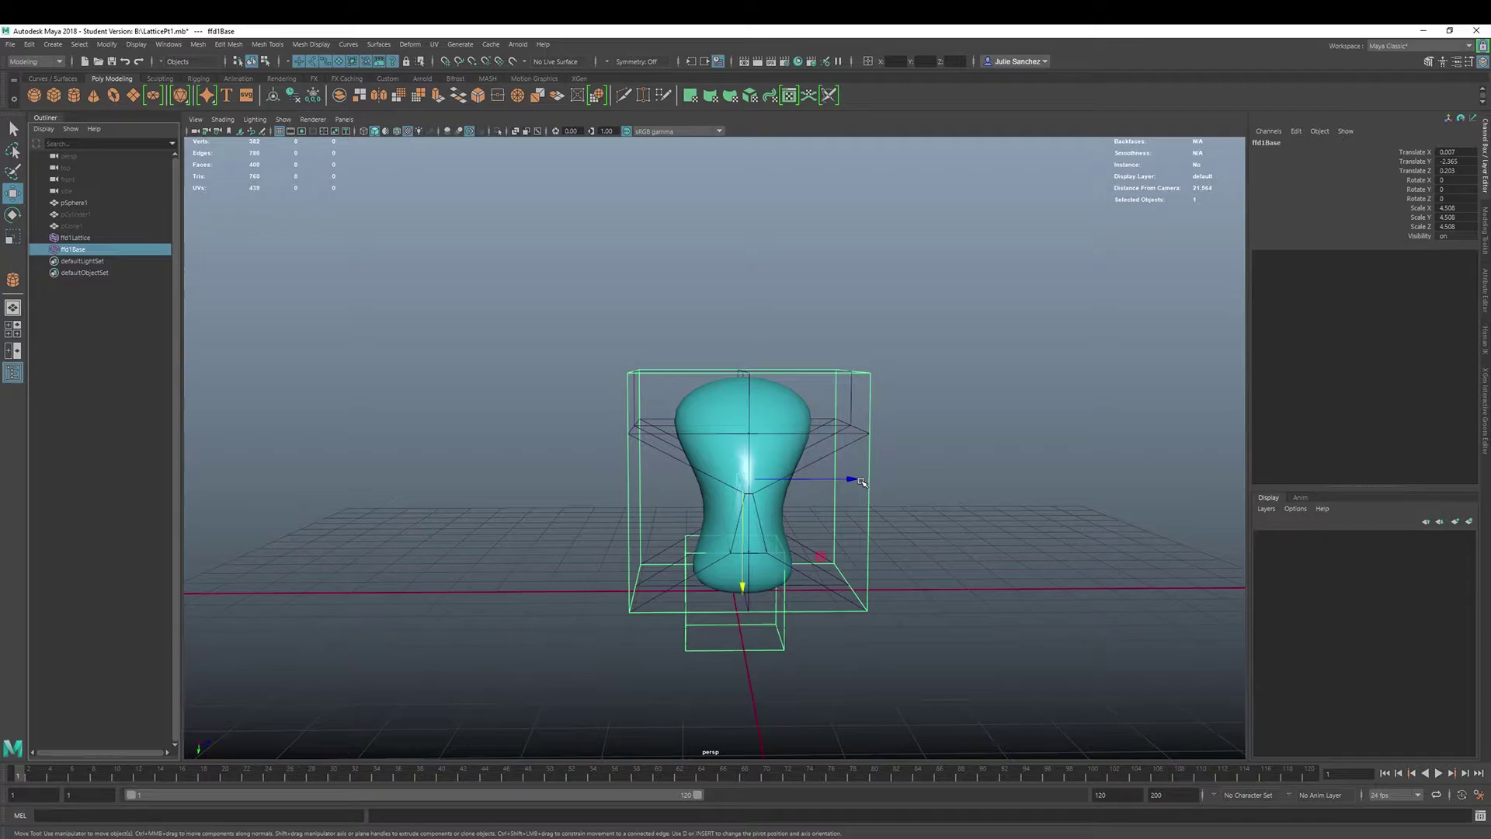
left_click_drag(853, 480, 1135, 478)
left_click_drag(830, 328, 873, 392)
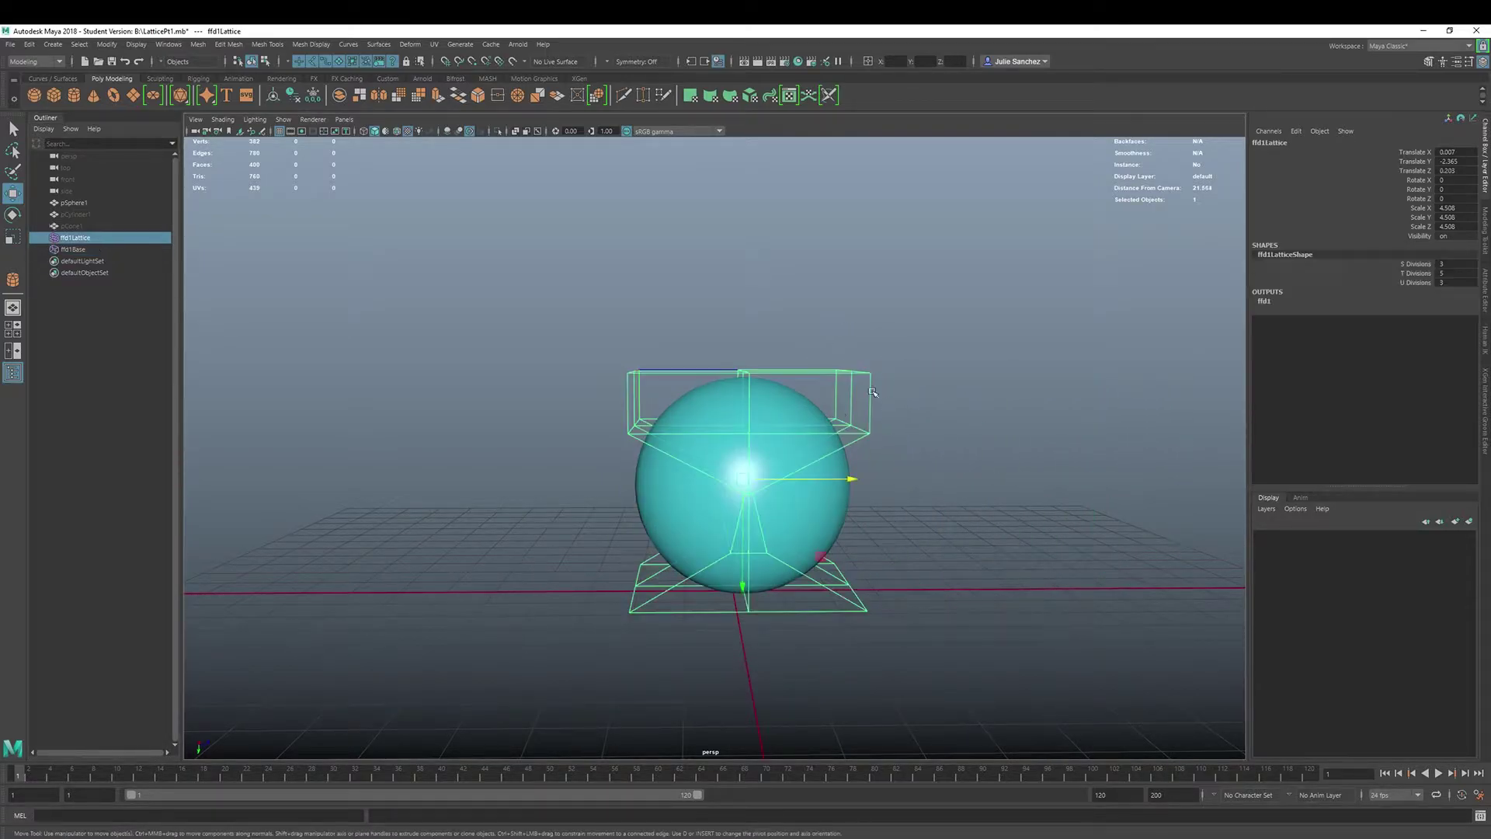
right_click_drag(851, 375, 841, 364)
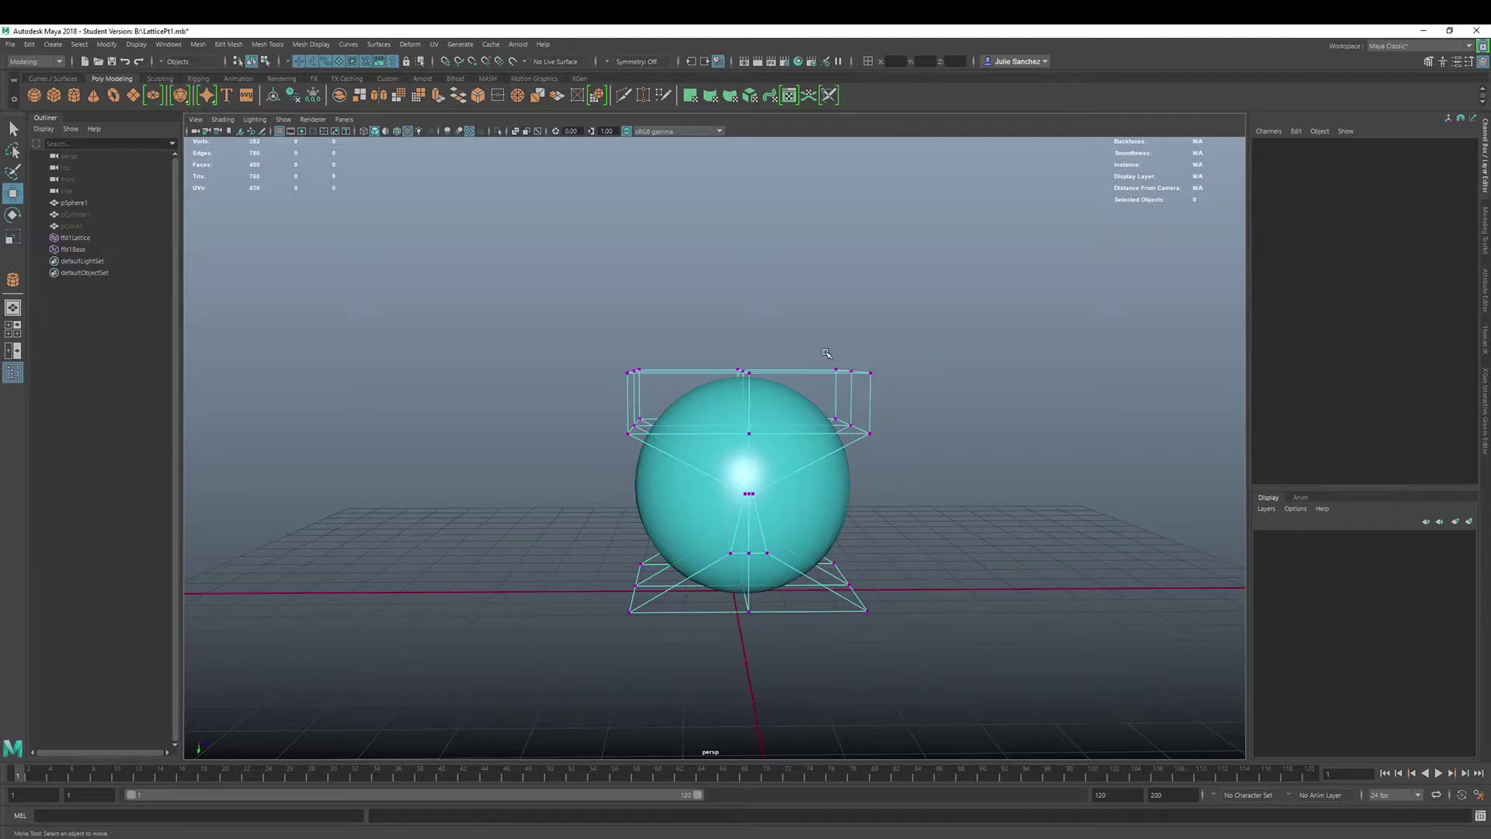
left_click_drag(827, 353, 885, 318)
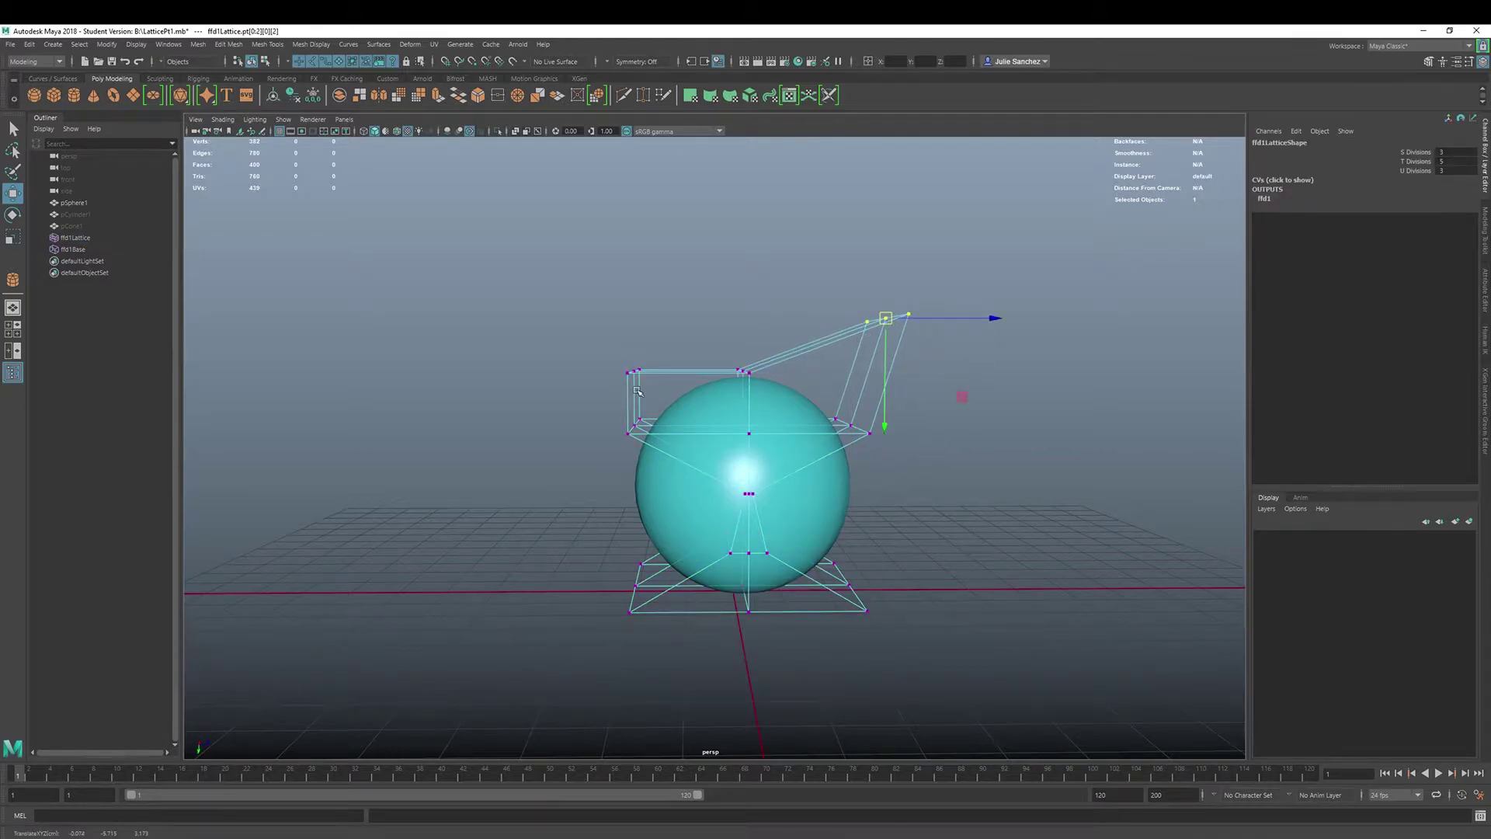
left_click_drag(611, 344, 542, 317)
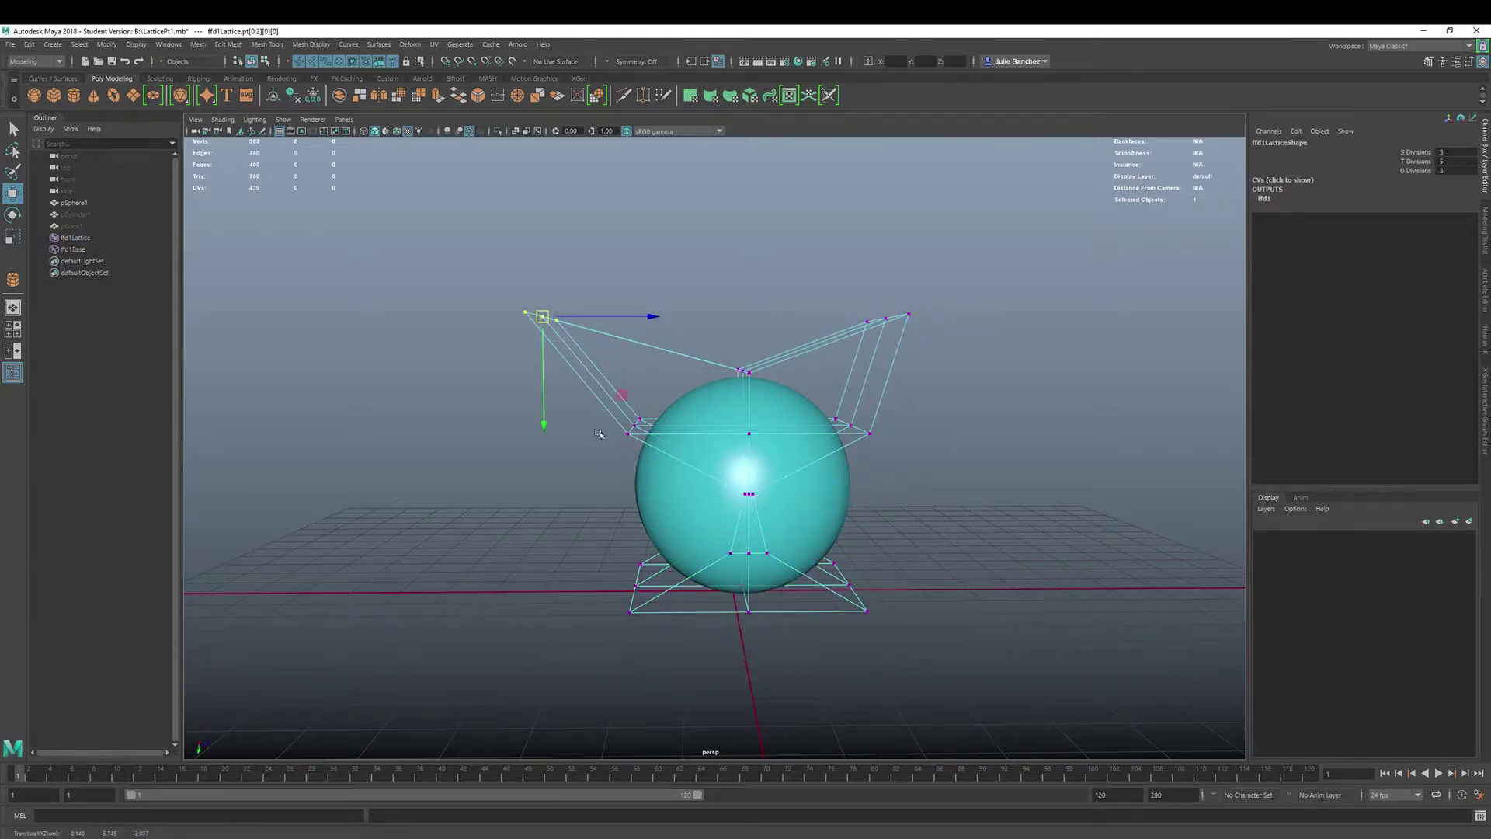
key("ctrl+z")
key("ctrl+z")
key("ctrl+z")
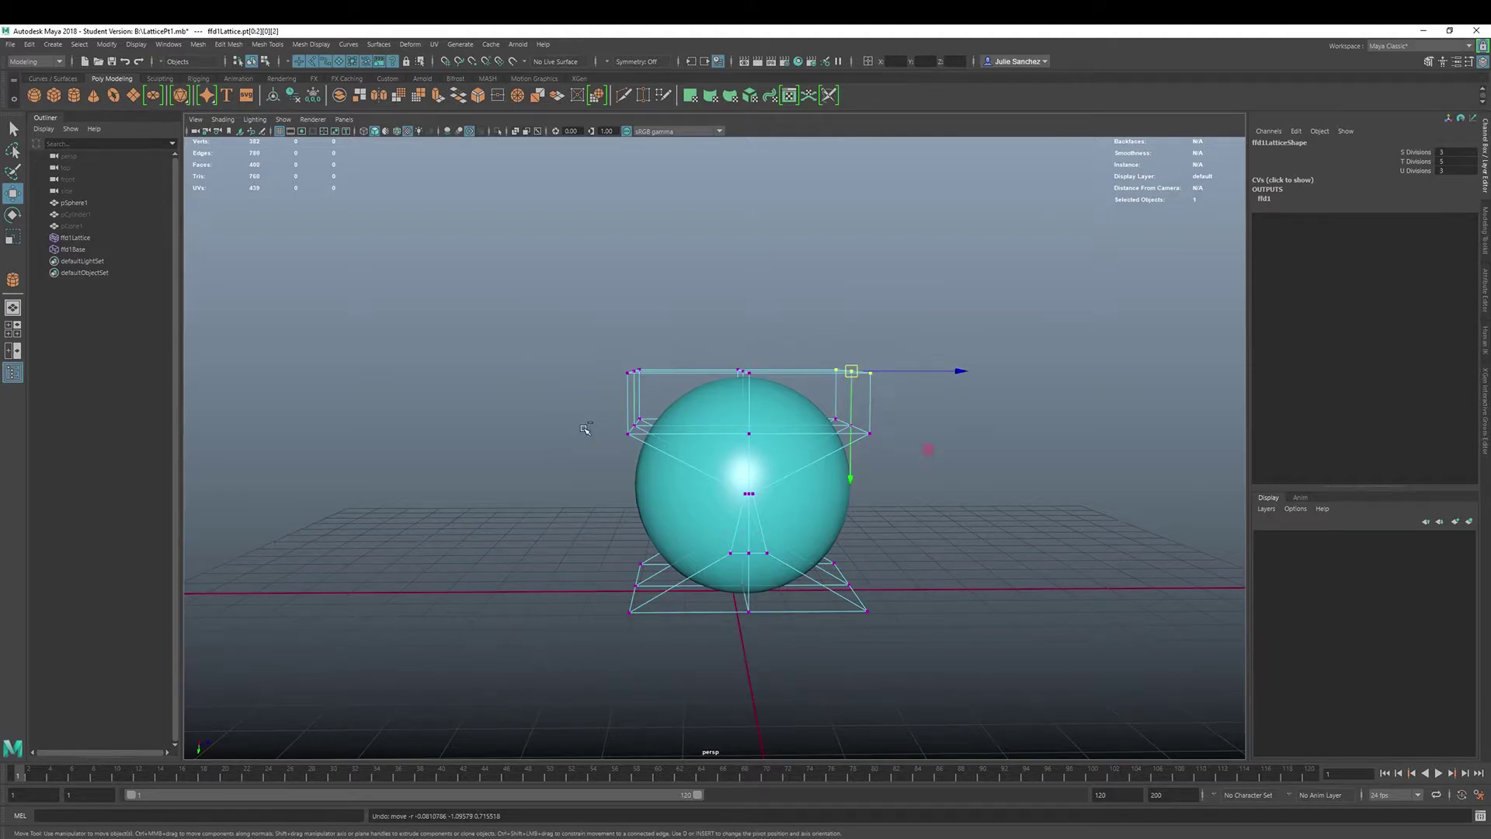
key("ctrl+z")
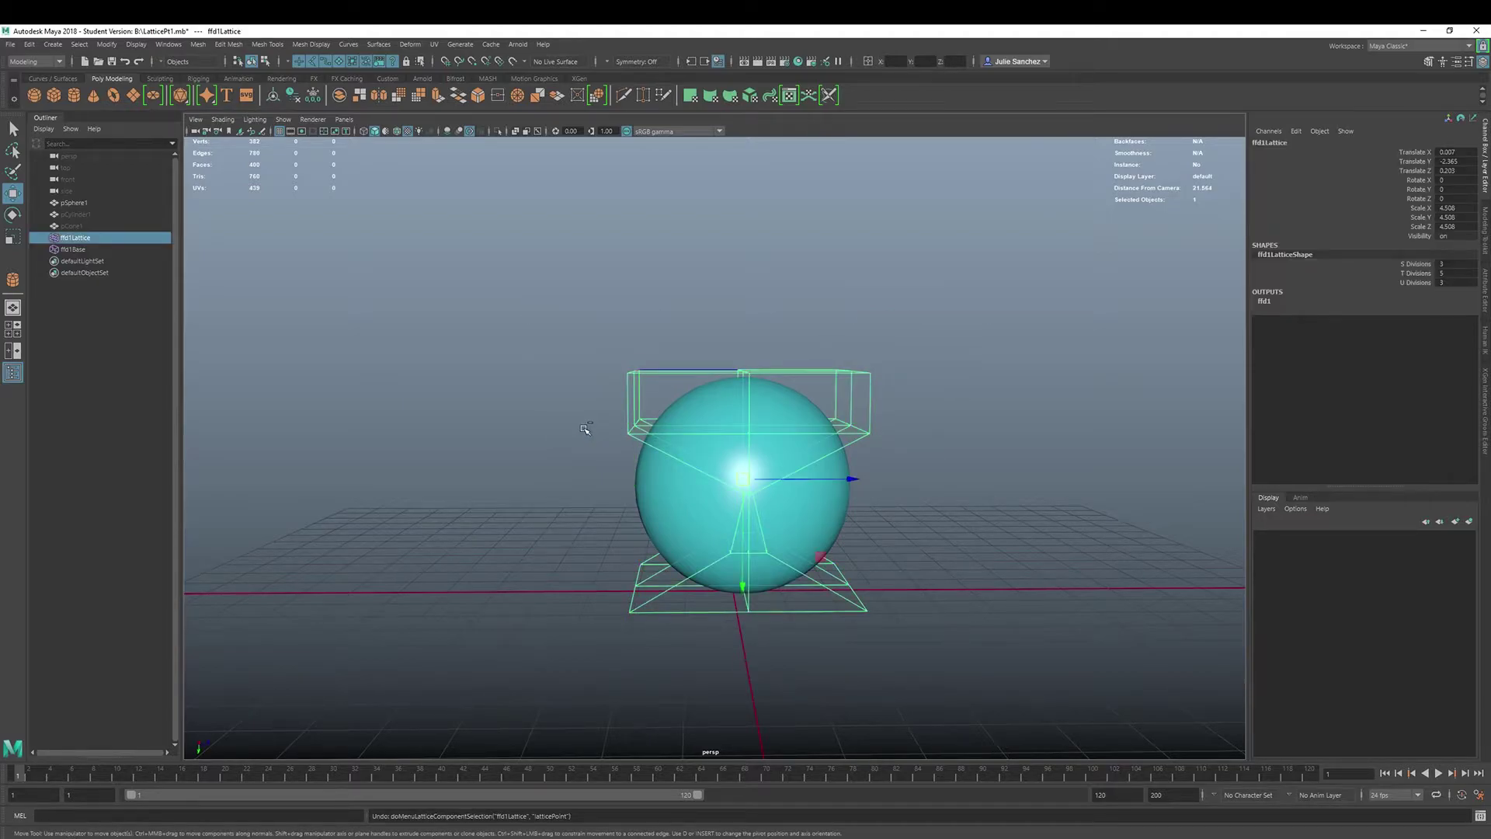
left_click(75, 251)
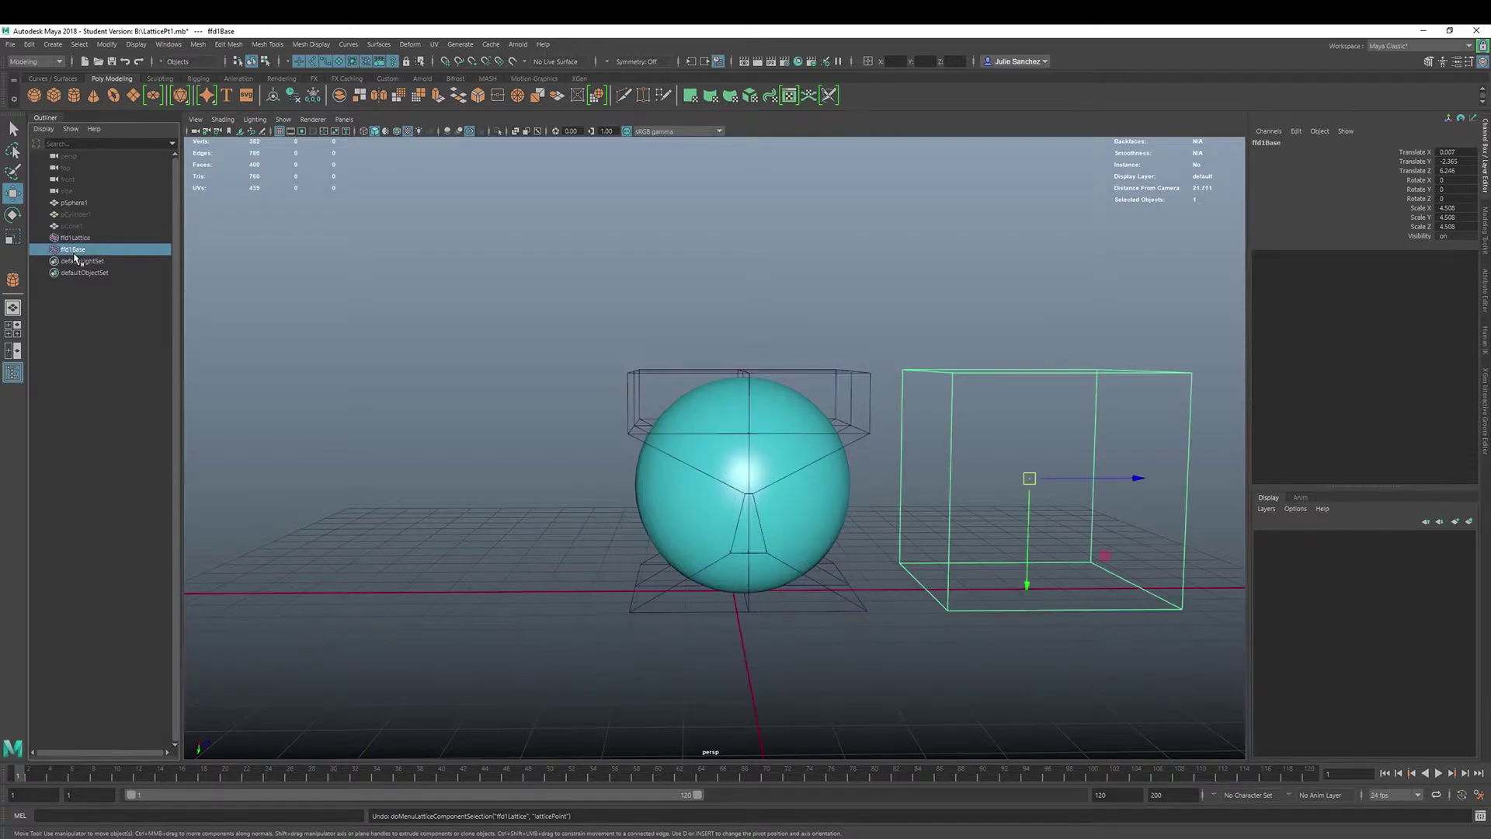
key("ctrl+z")
left_click(75, 251)
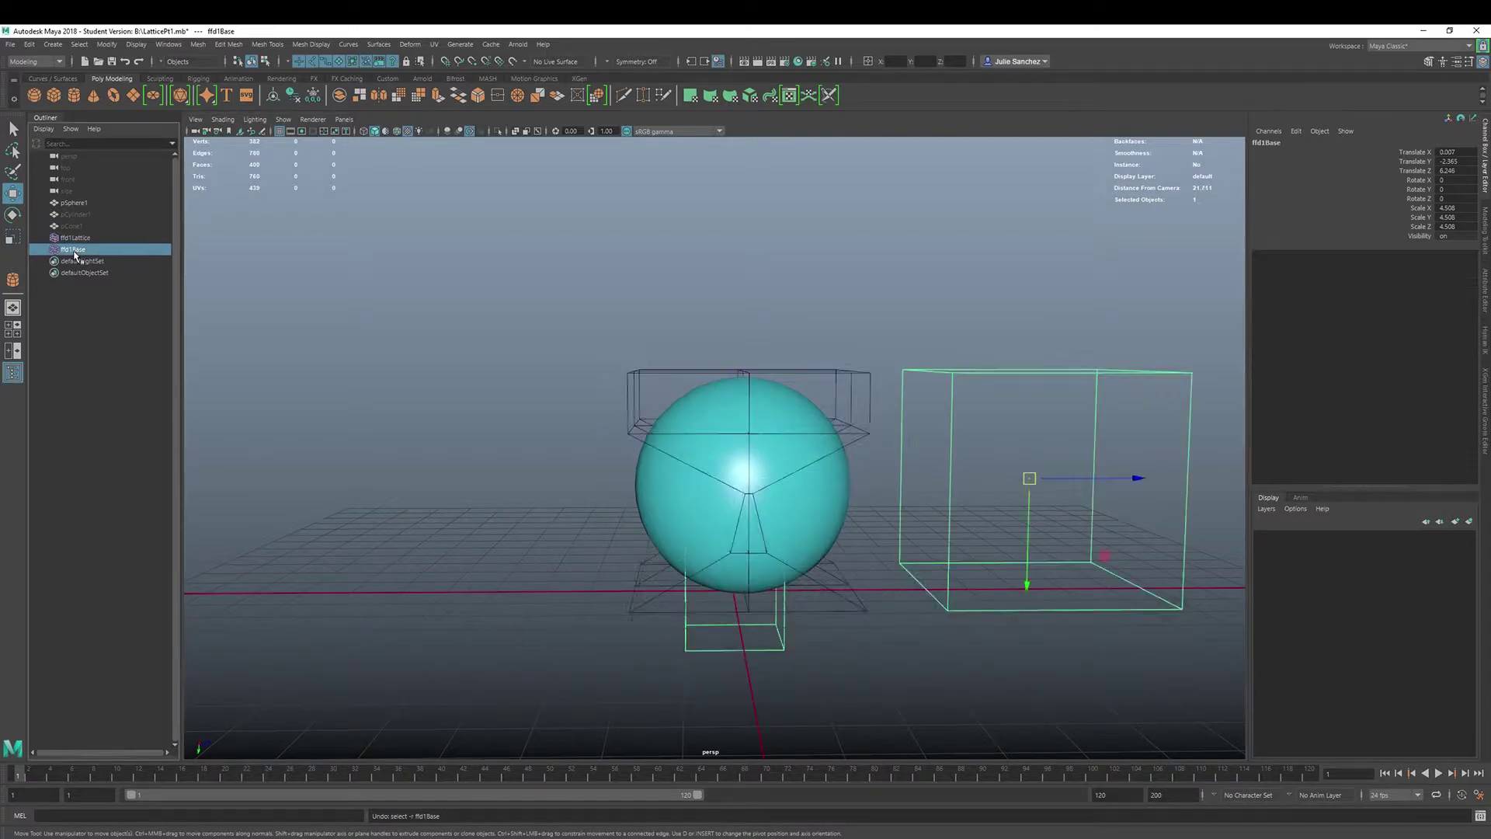
key("ctrl+z")
key("ctrl+z")
key("ctrl+z")
key("ctrl+z")
left_click(426, 426)
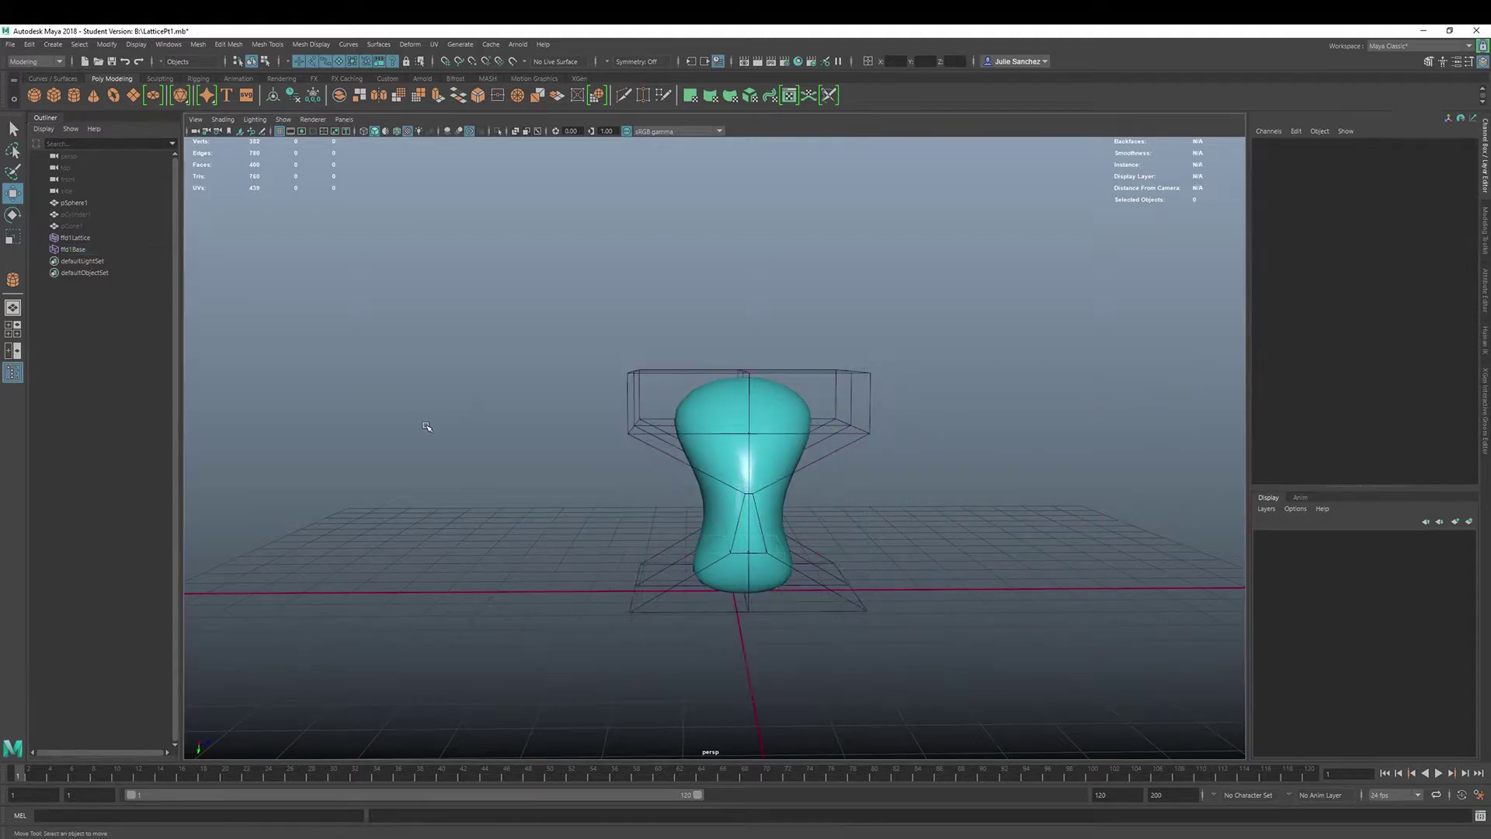
left_click(731, 454)
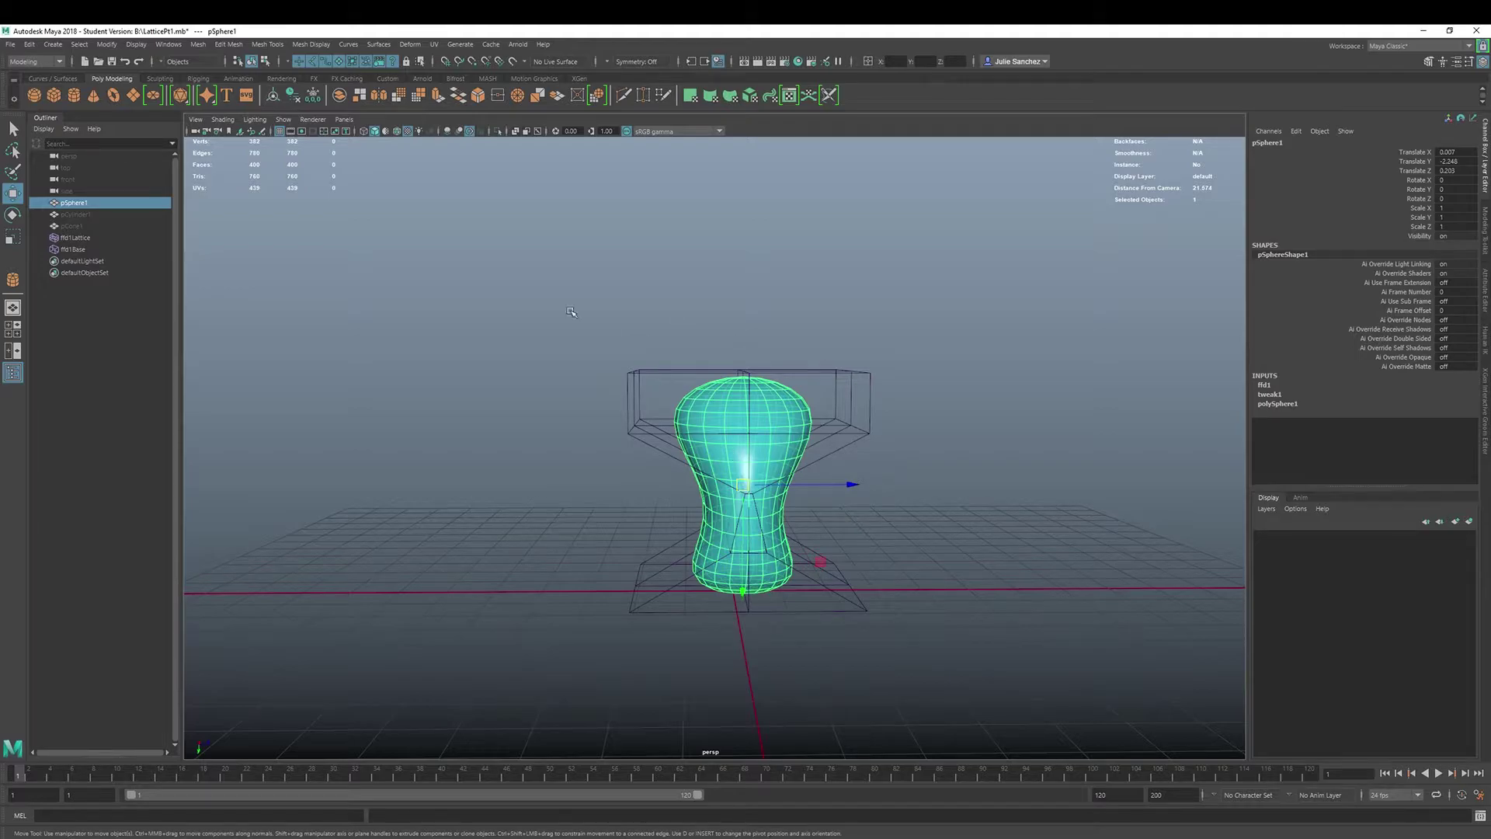
left_click_drag(557, 331, 661, 423)
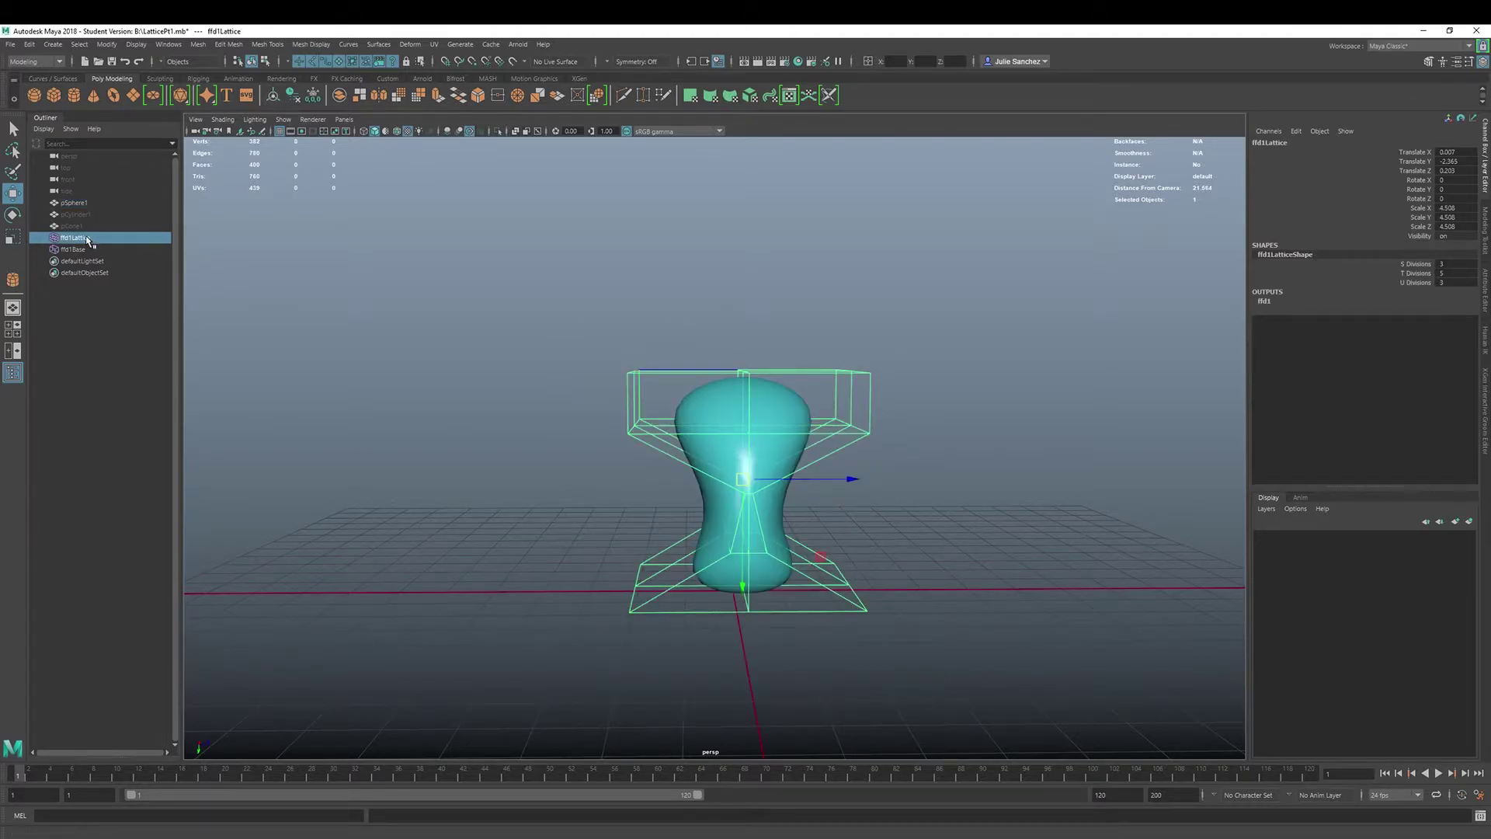
Apply Deform > Edit > Lattice > Reset Lattice to return ffd1Lattice to a plain box.
left_click(410, 44)
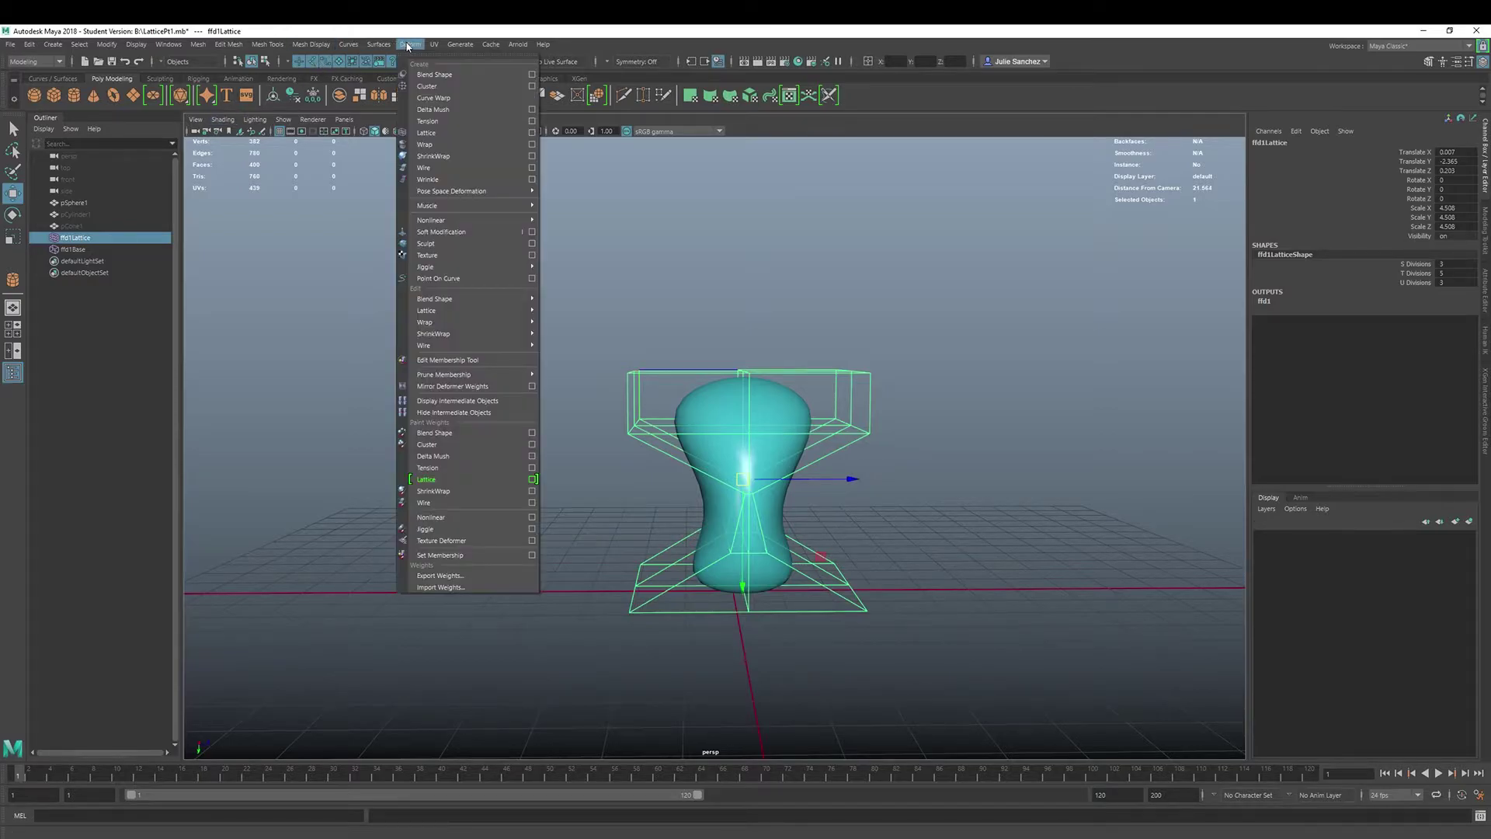
mouse_move(470, 311)
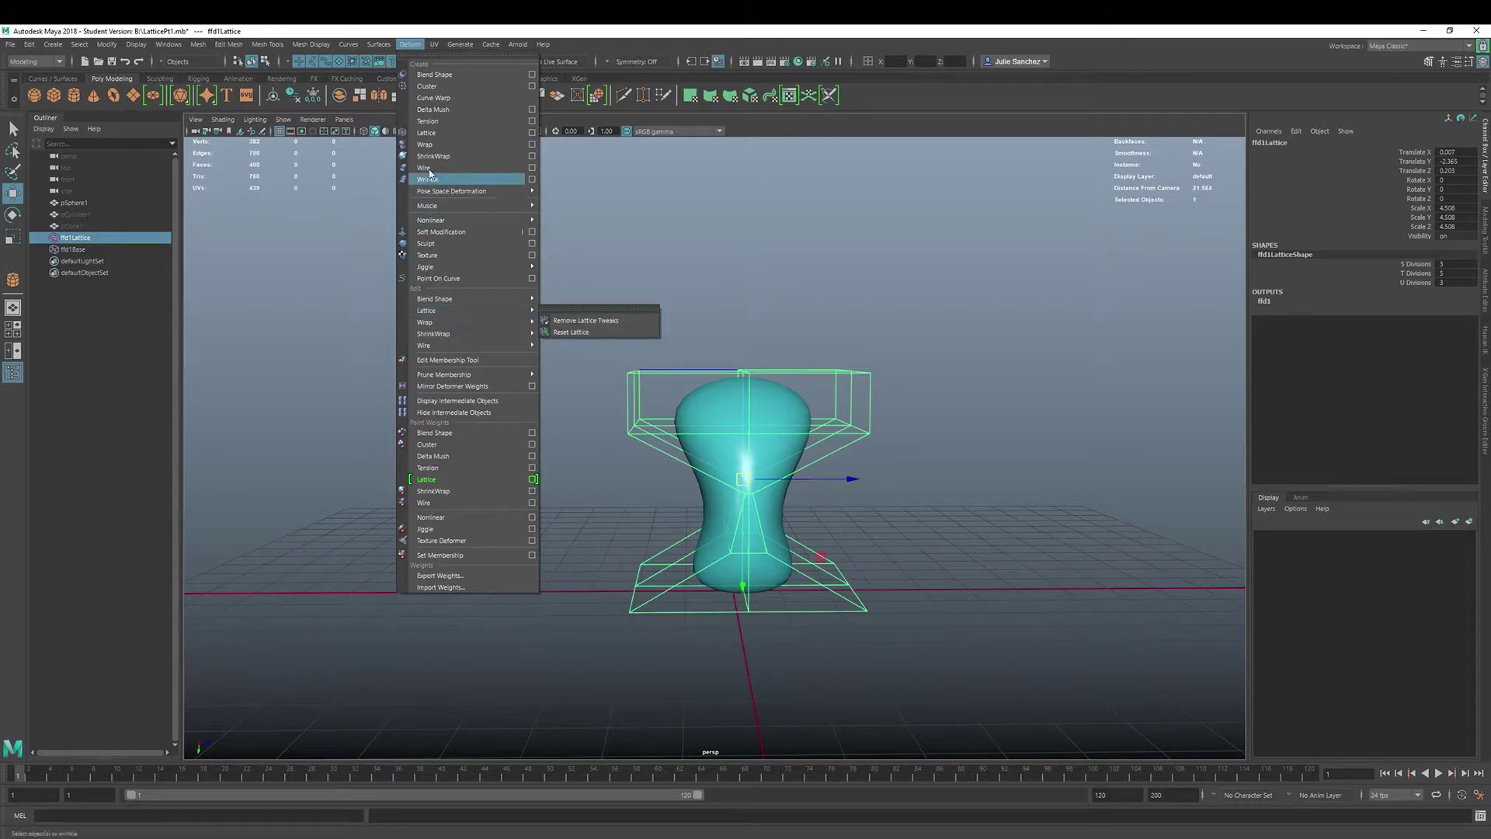
left_click(669, 455)
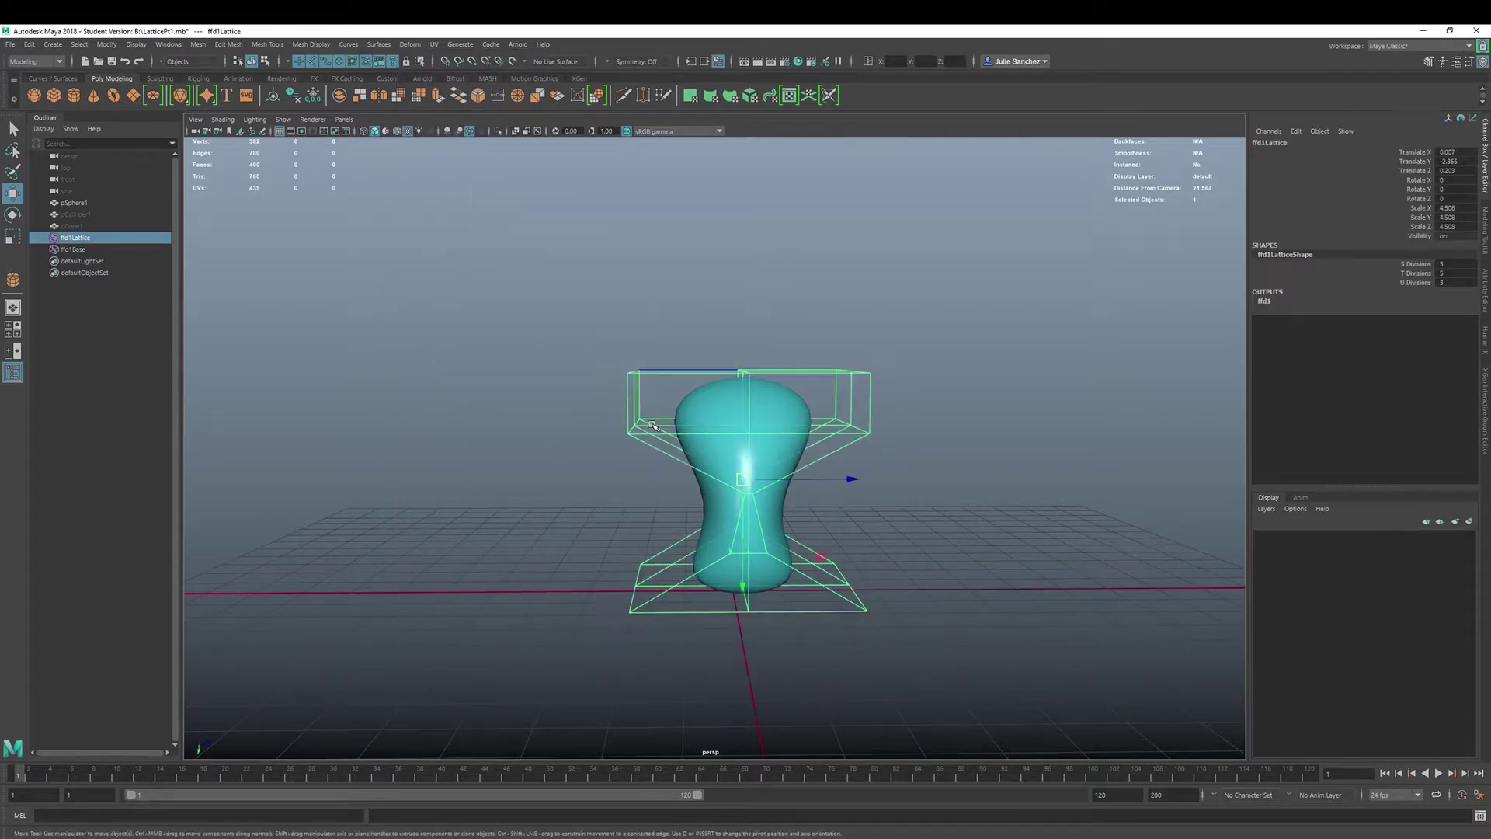
left_click(410, 45)
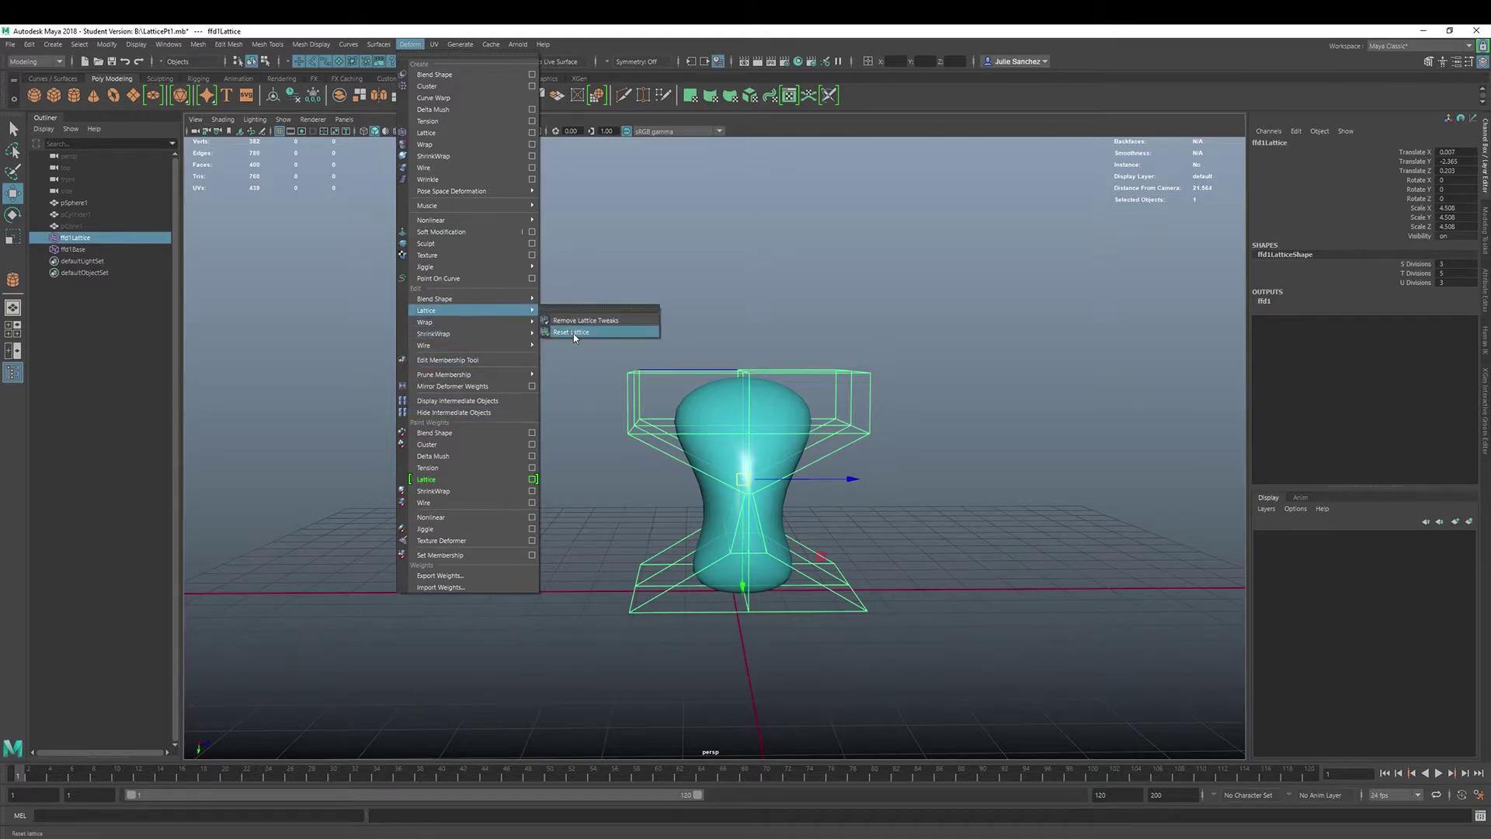
left_click(575, 330)
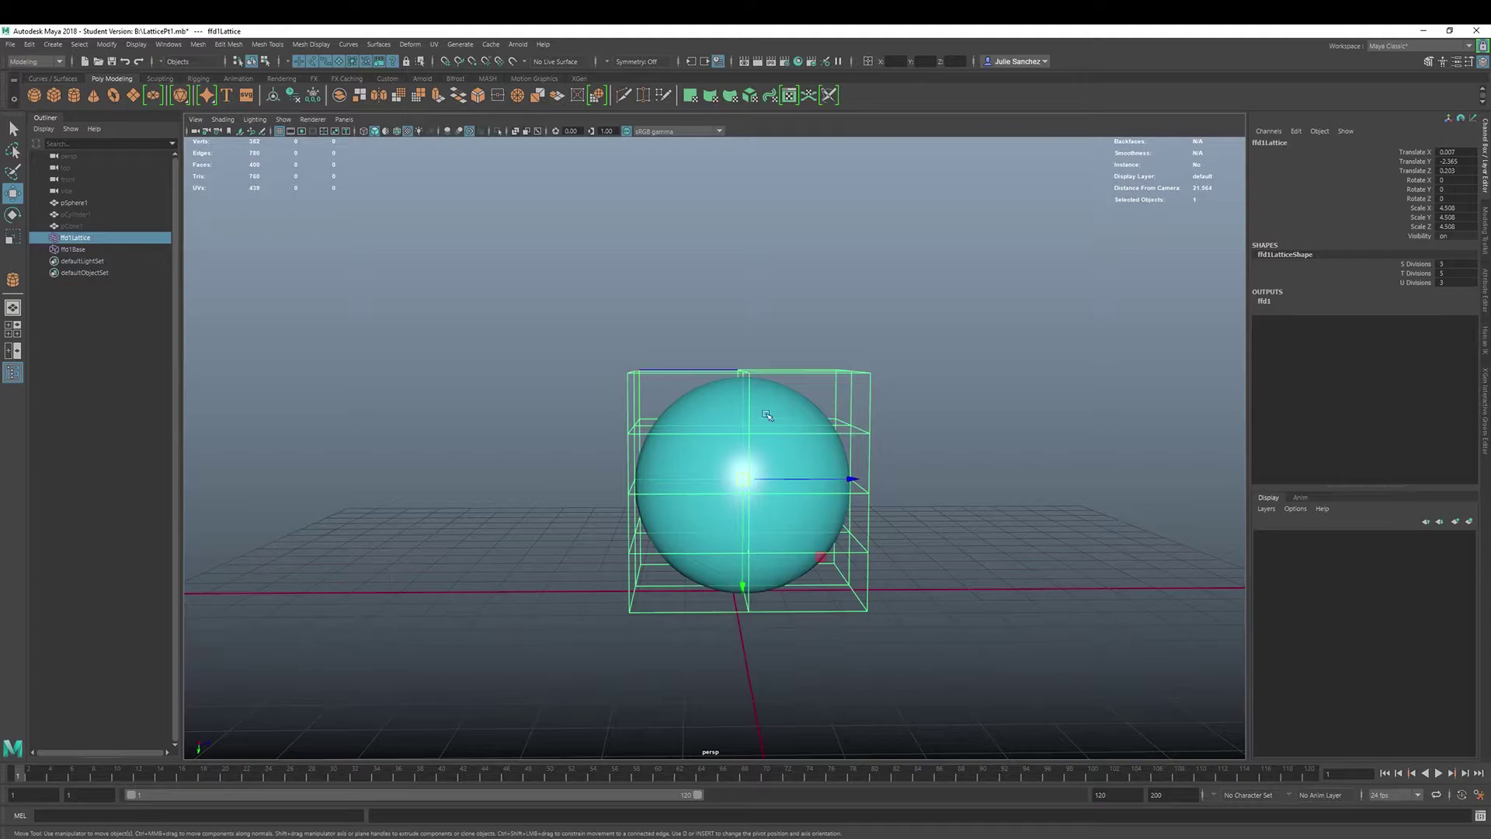
Scale ffd1Lattice together with ffd1Base uniformly to 5.549 around the sphere.
left_click(60, 250, "ctrl")
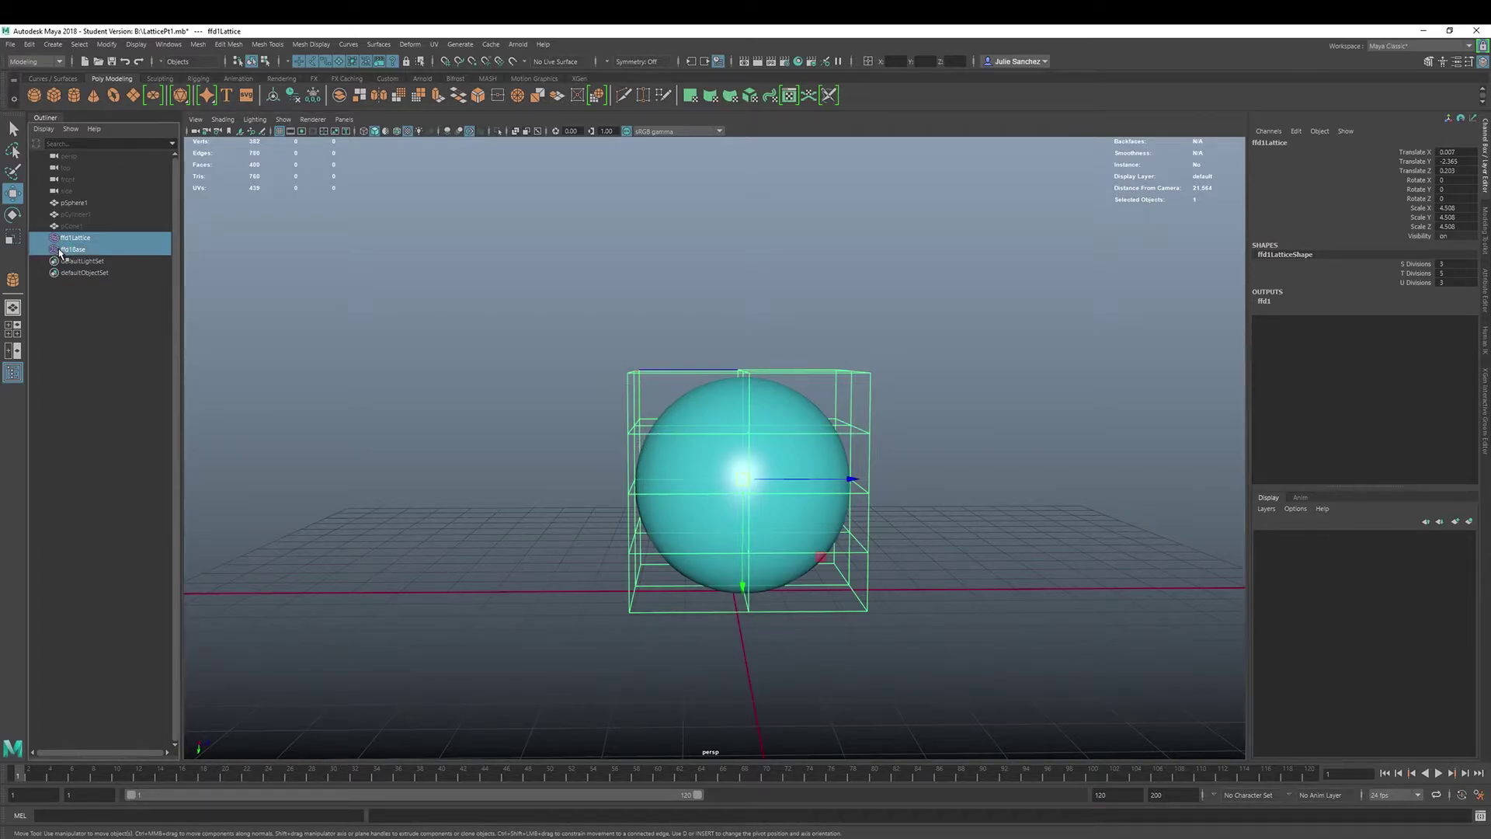
key("r")
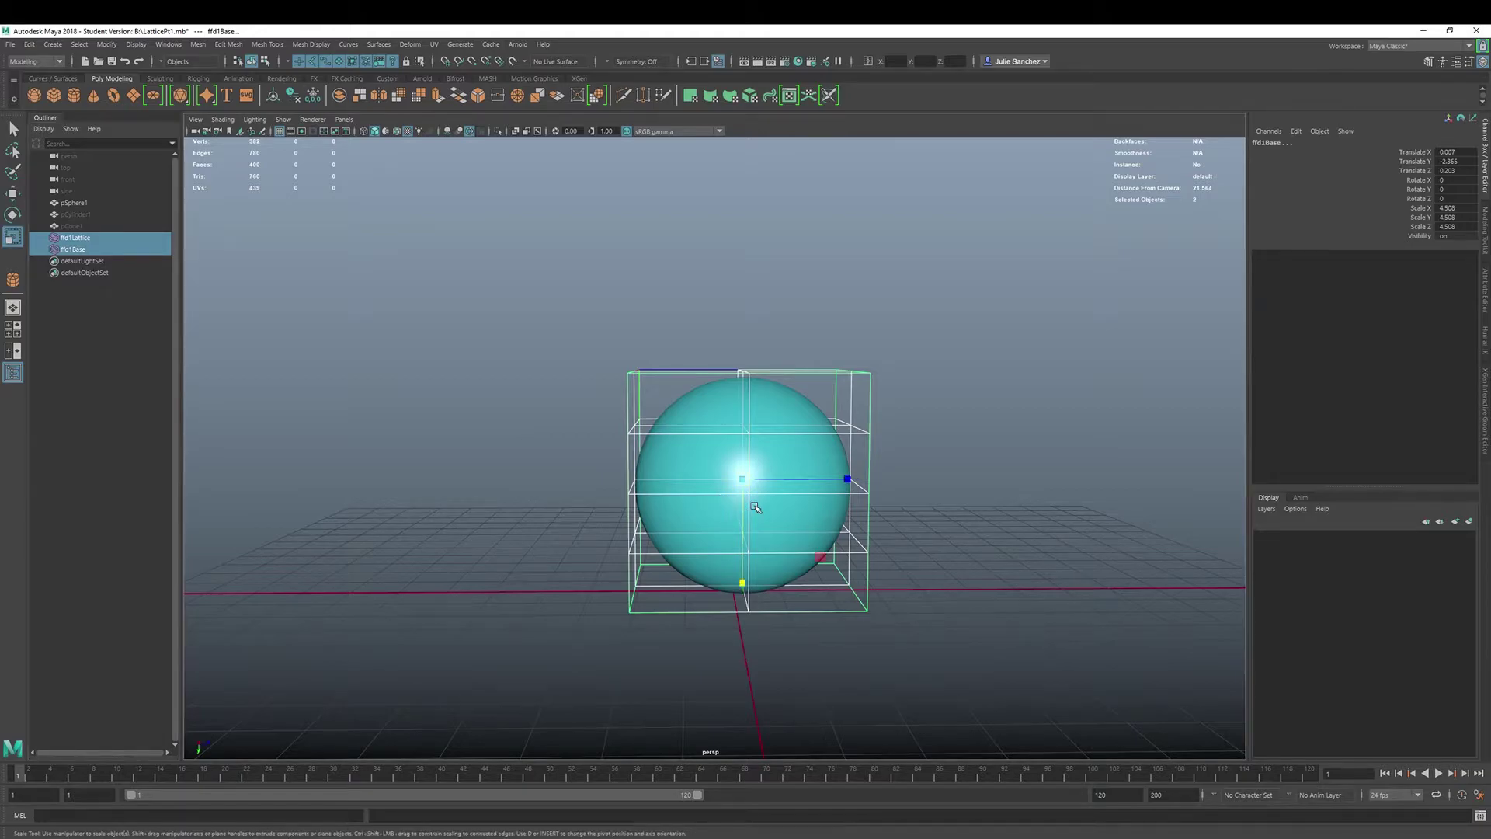
left_click_drag(744, 481, 789, 485)
mouse_move(1147, 529)
left_mouse_down("alt")
mouse_move(781, 546)
mouse_move(1171, 525)
mouse_move(1122, 530)
left_mouse_up("alt")
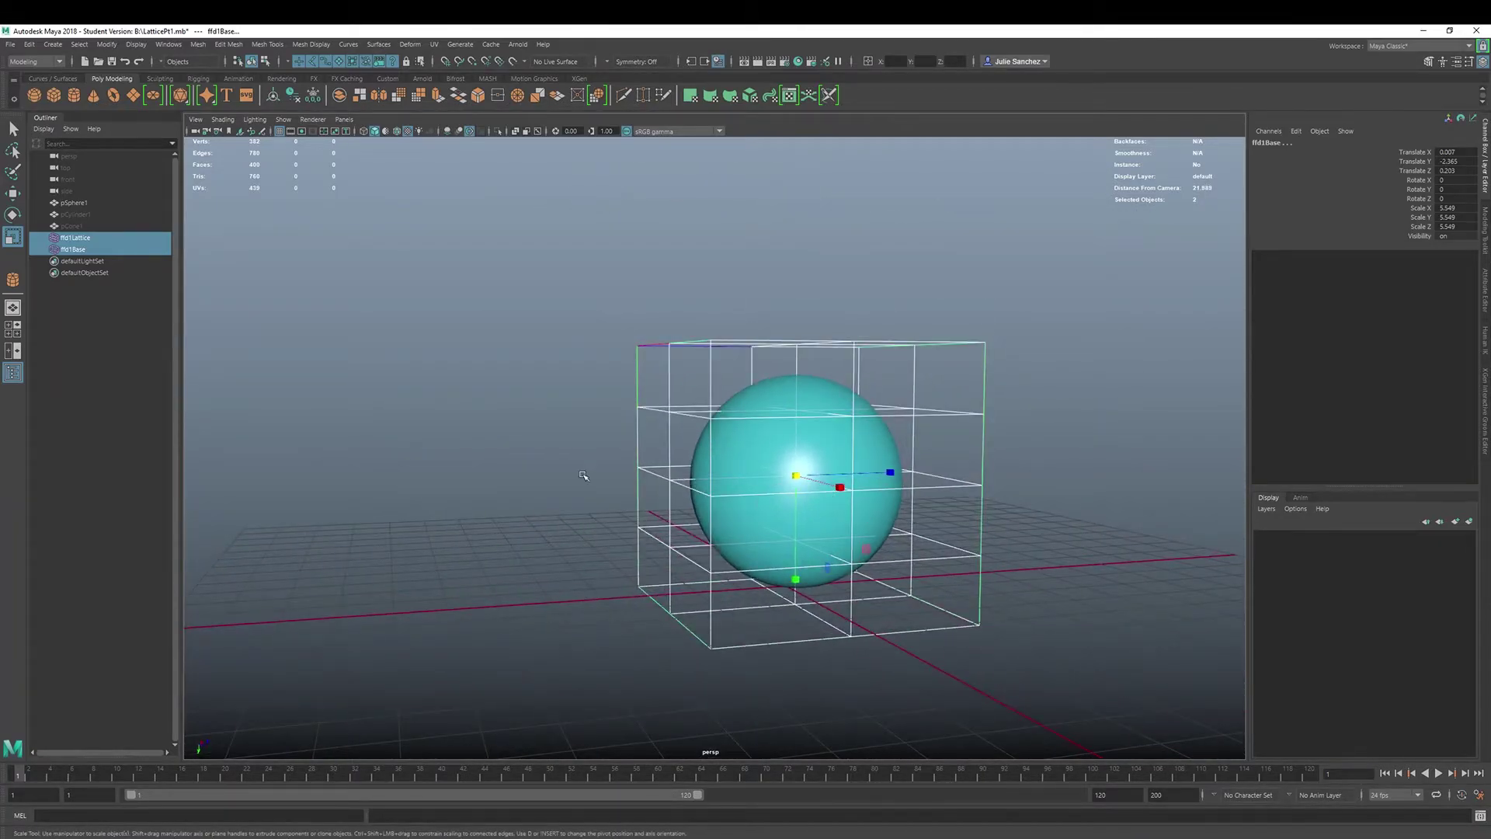
left_click_drag(584, 475, 839, 456, "alt")
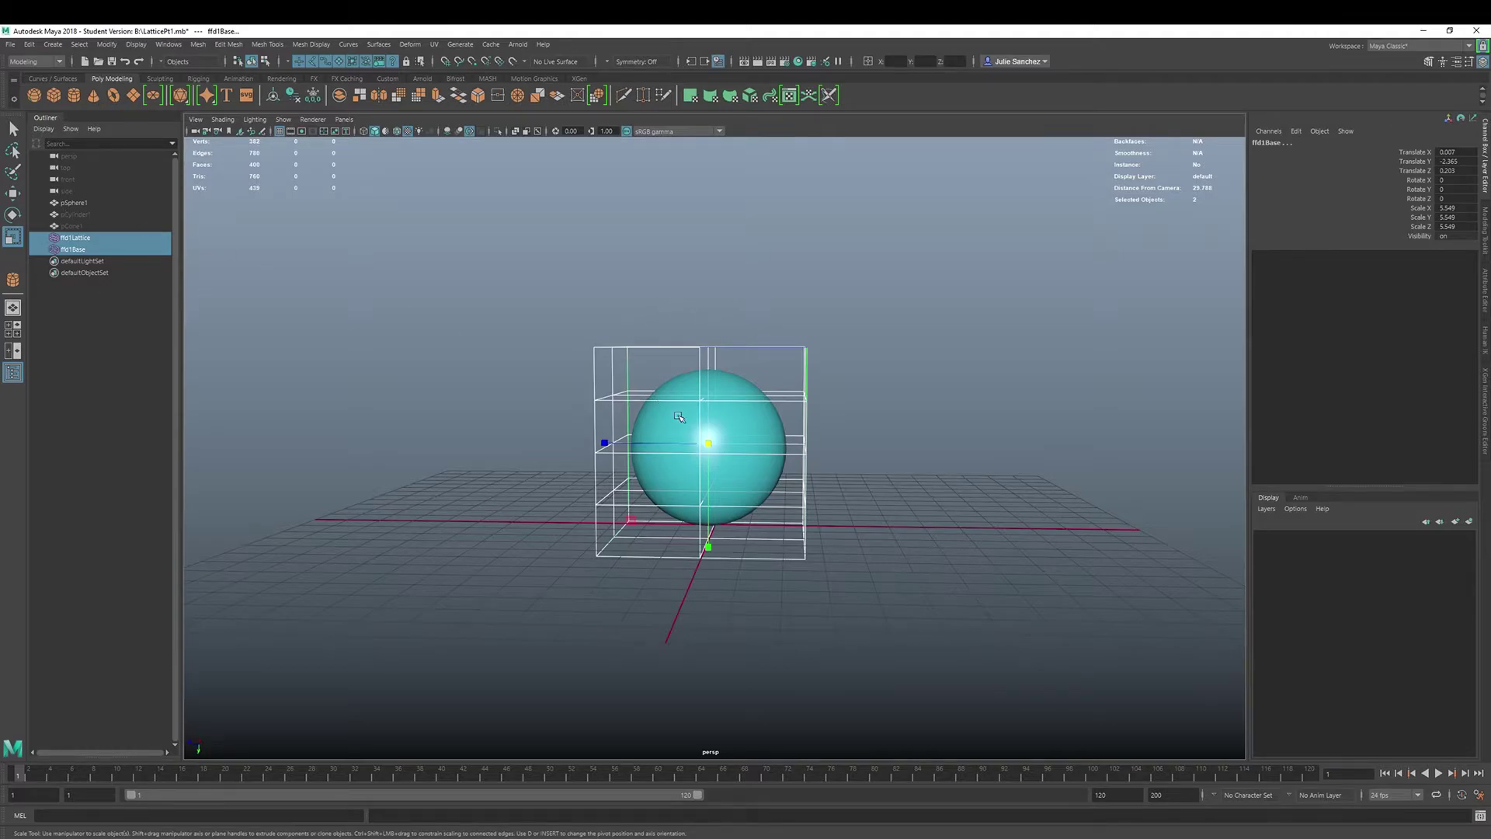
key("e")
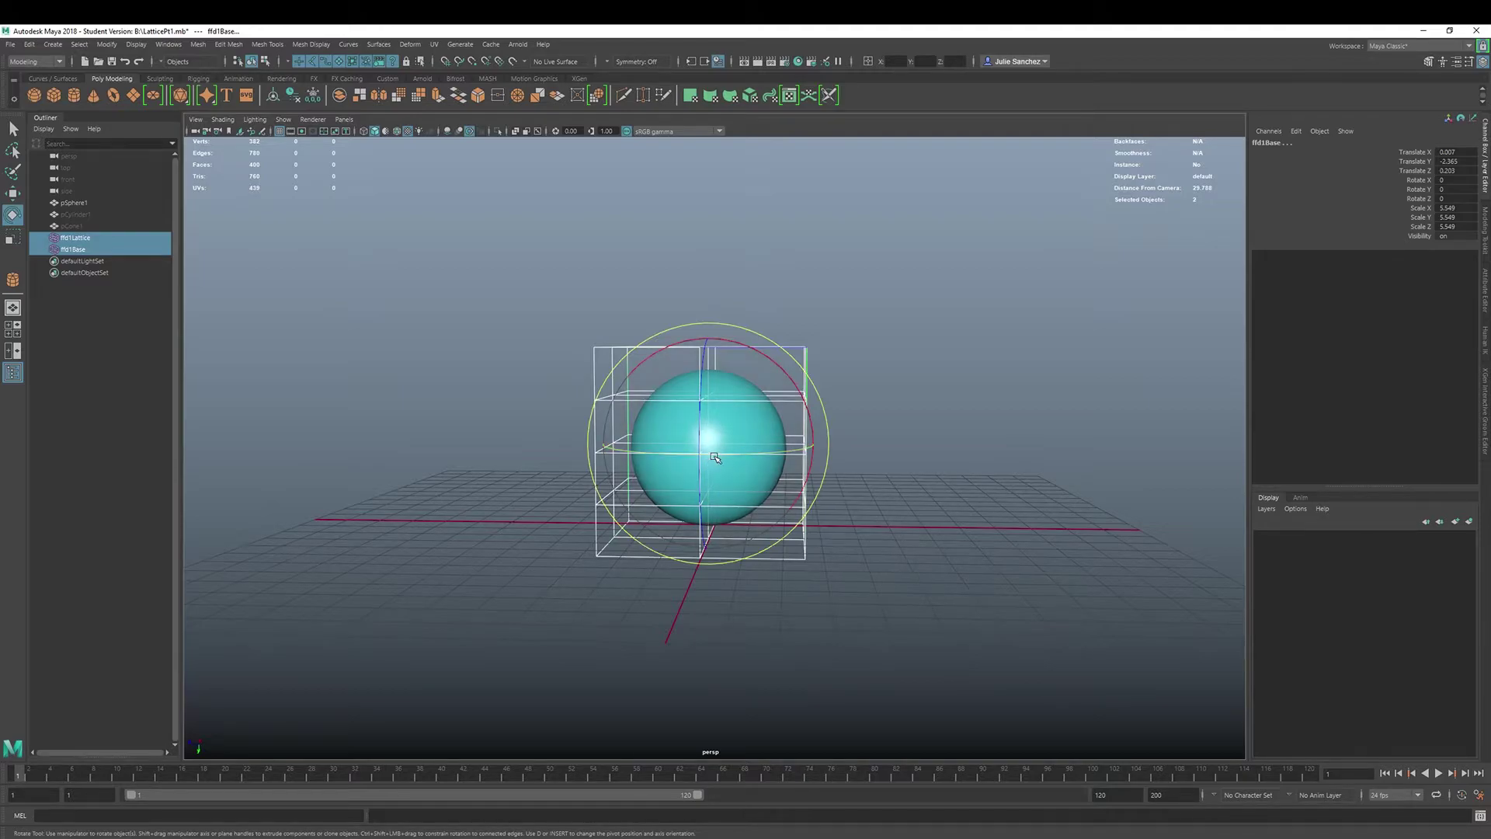
key("w")
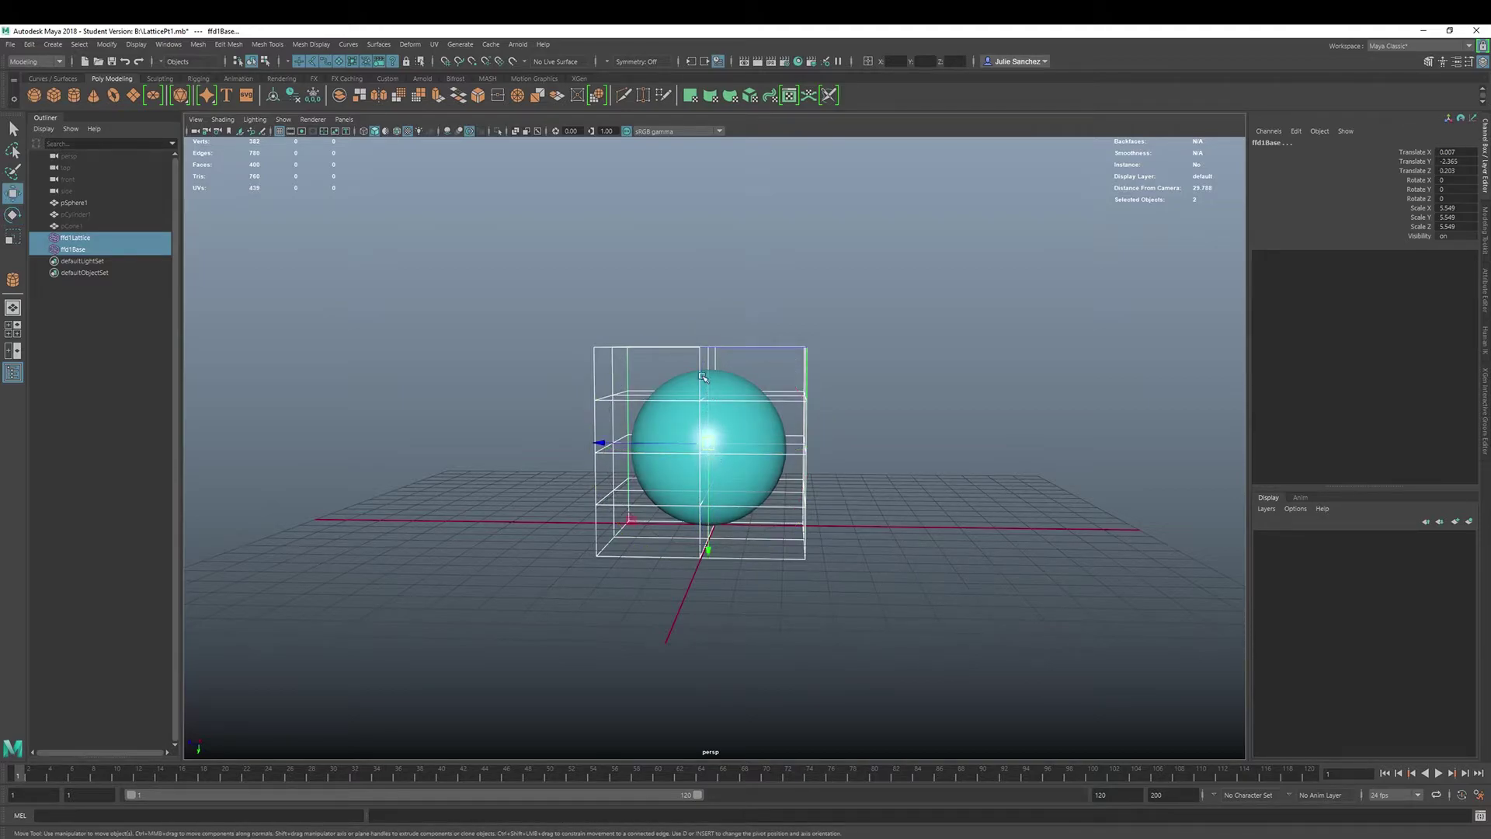
Undo the reset to restore the hourglass lattice, then lower the lattice slightly.
left_click_drag(722, 282, 731, 289, "alt")
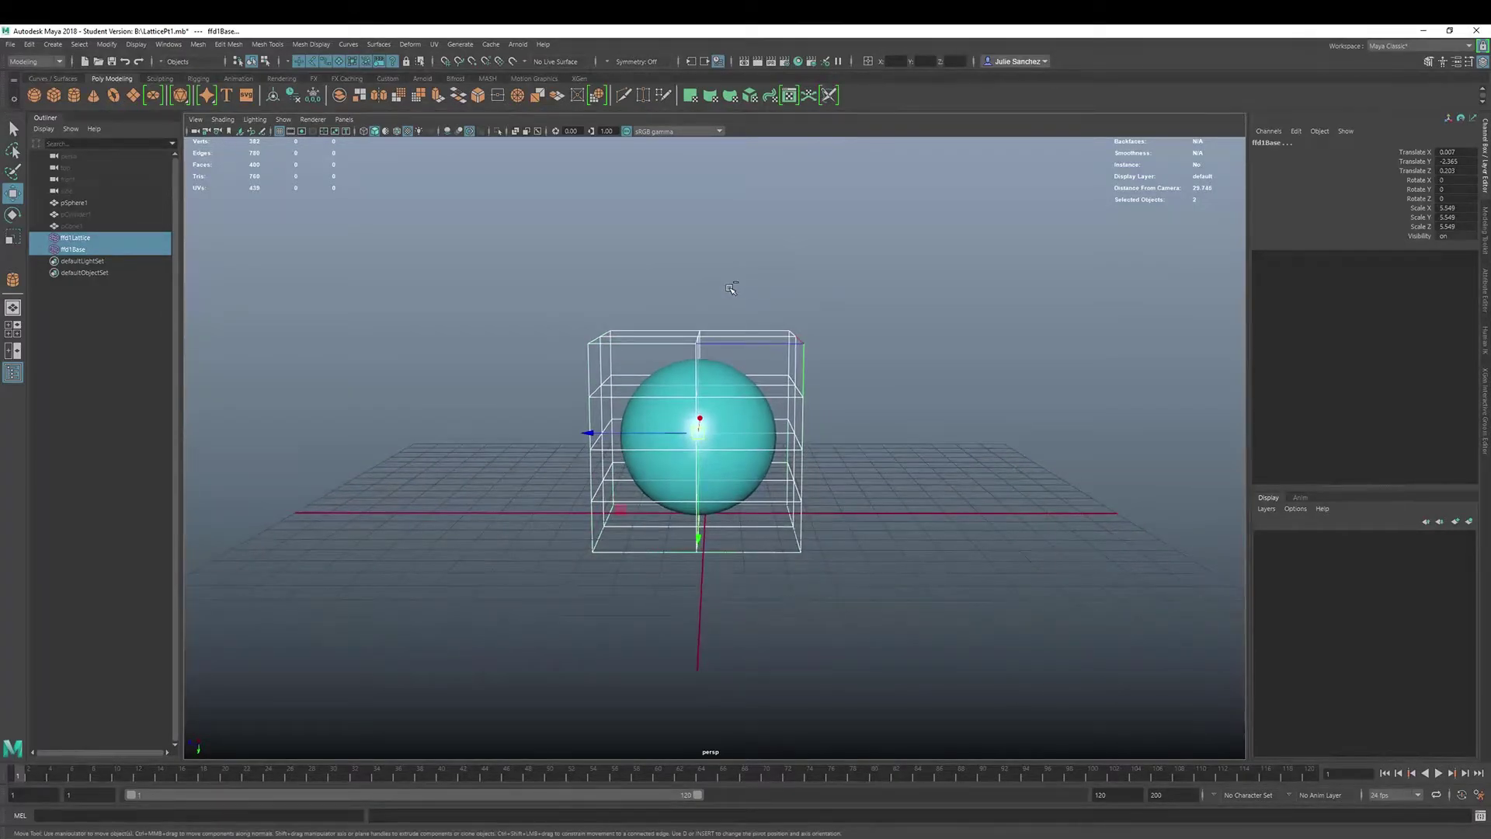
key("ctrl+z")
key("ctrl+z")
key("ctrl+z")
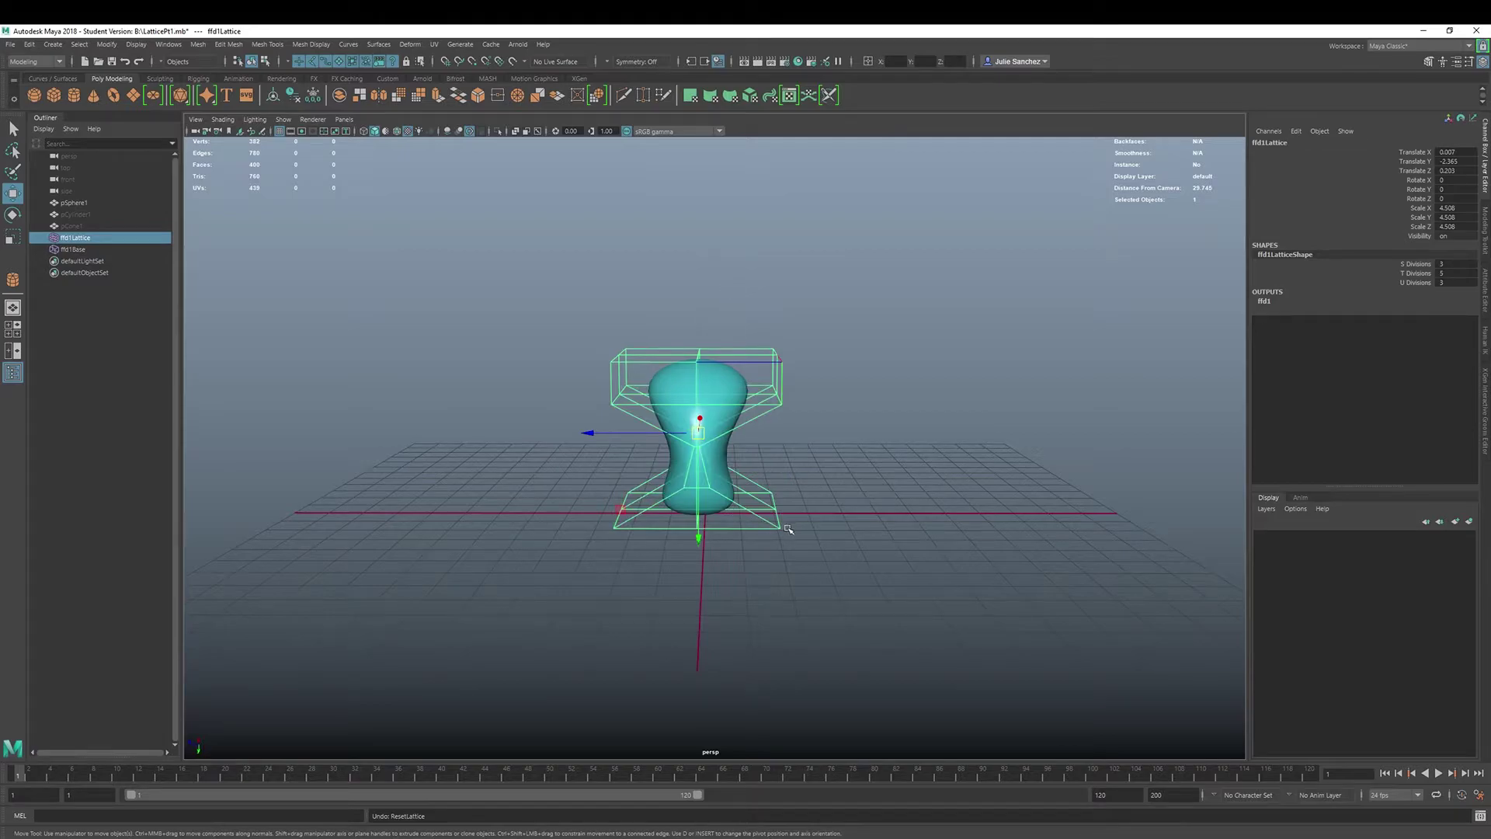
left_click_drag(788, 529, 807, 491, "alt")
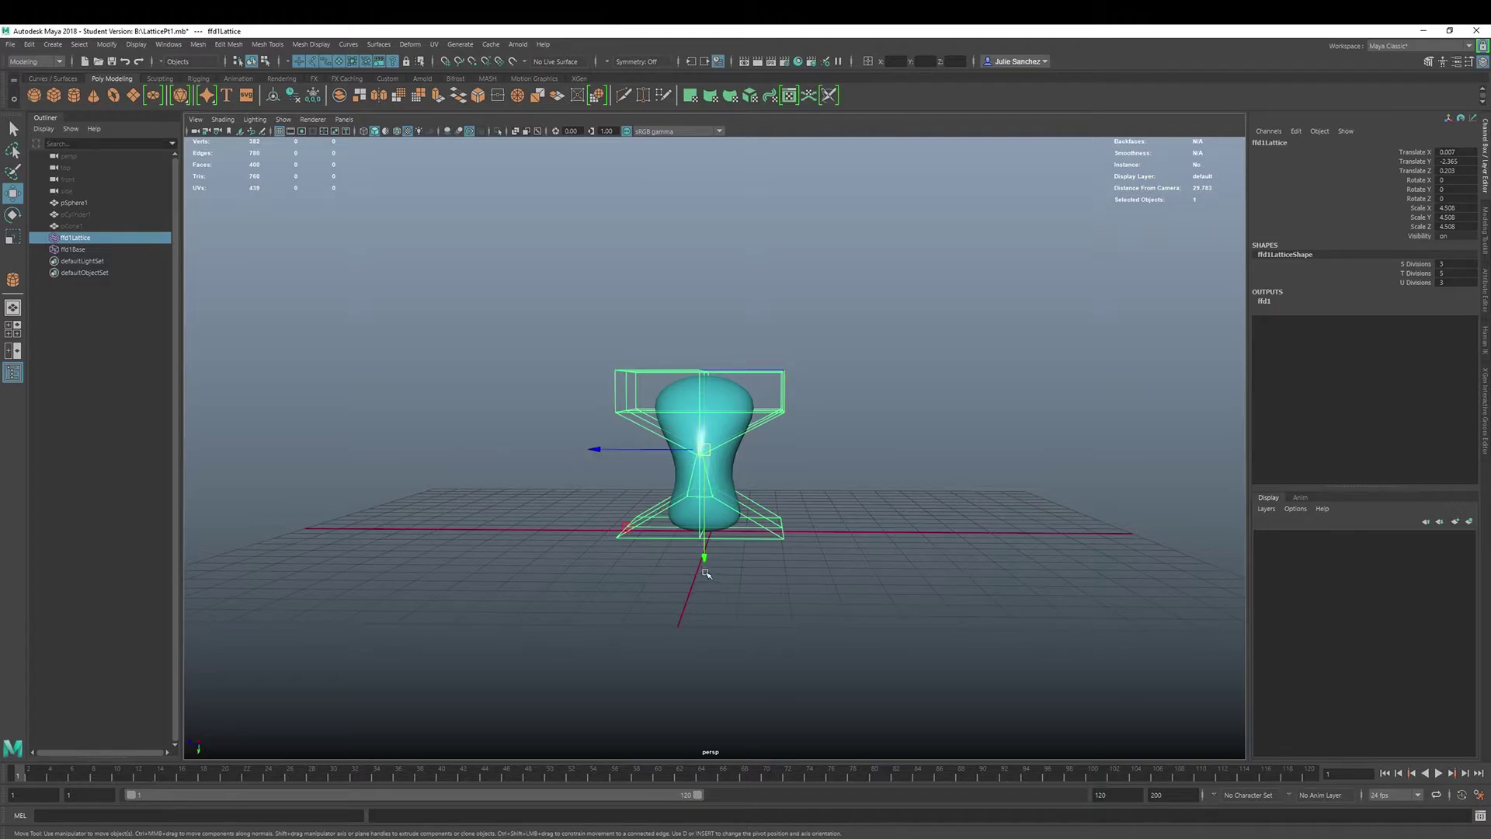
left_click_drag(704, 556, 705, 554)
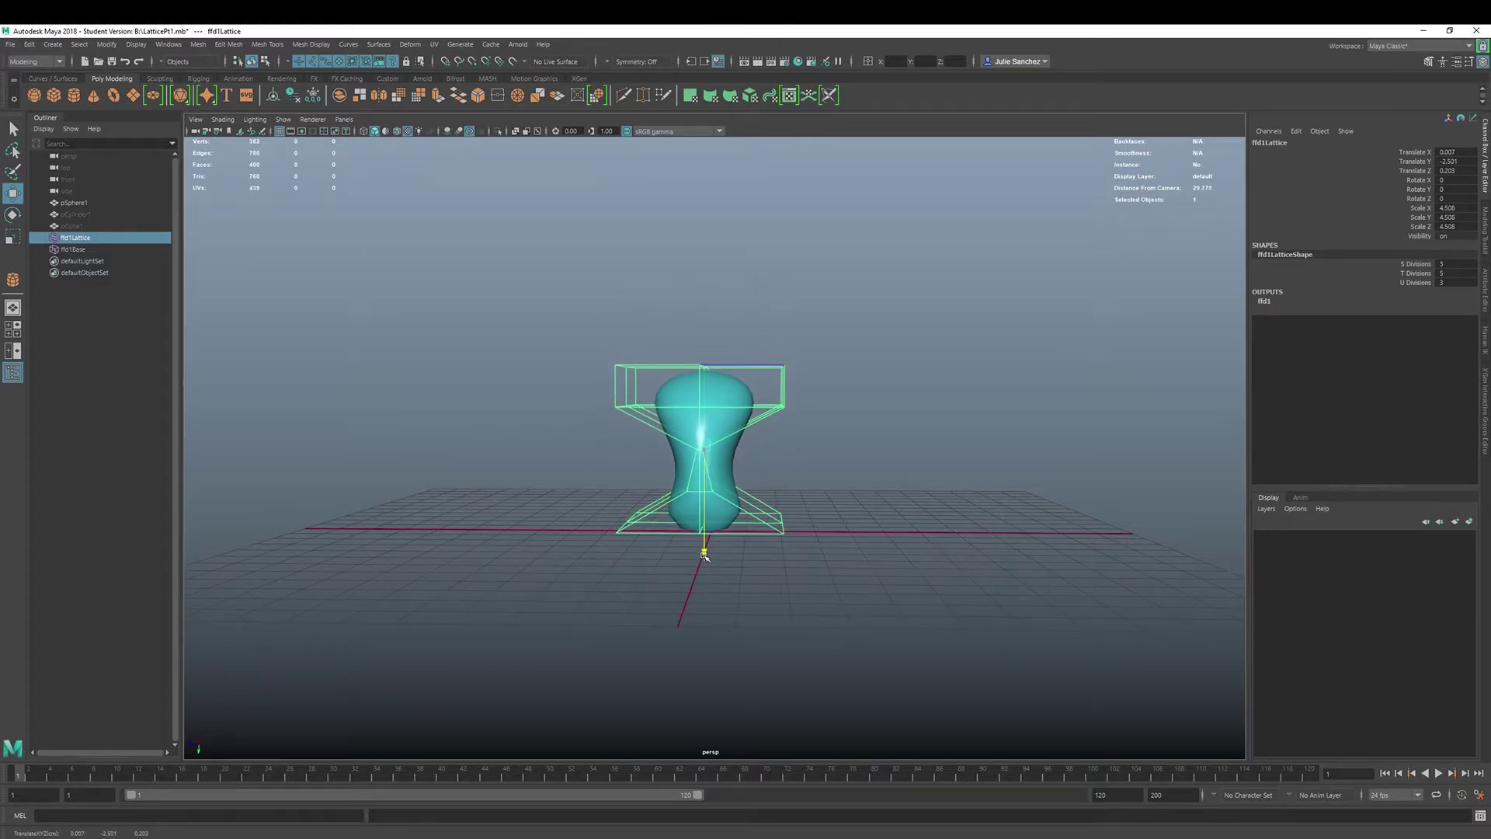
Move pSphere1 up and sideways out of the lattice to Translate Z 9.12.
left_click(721, 406)
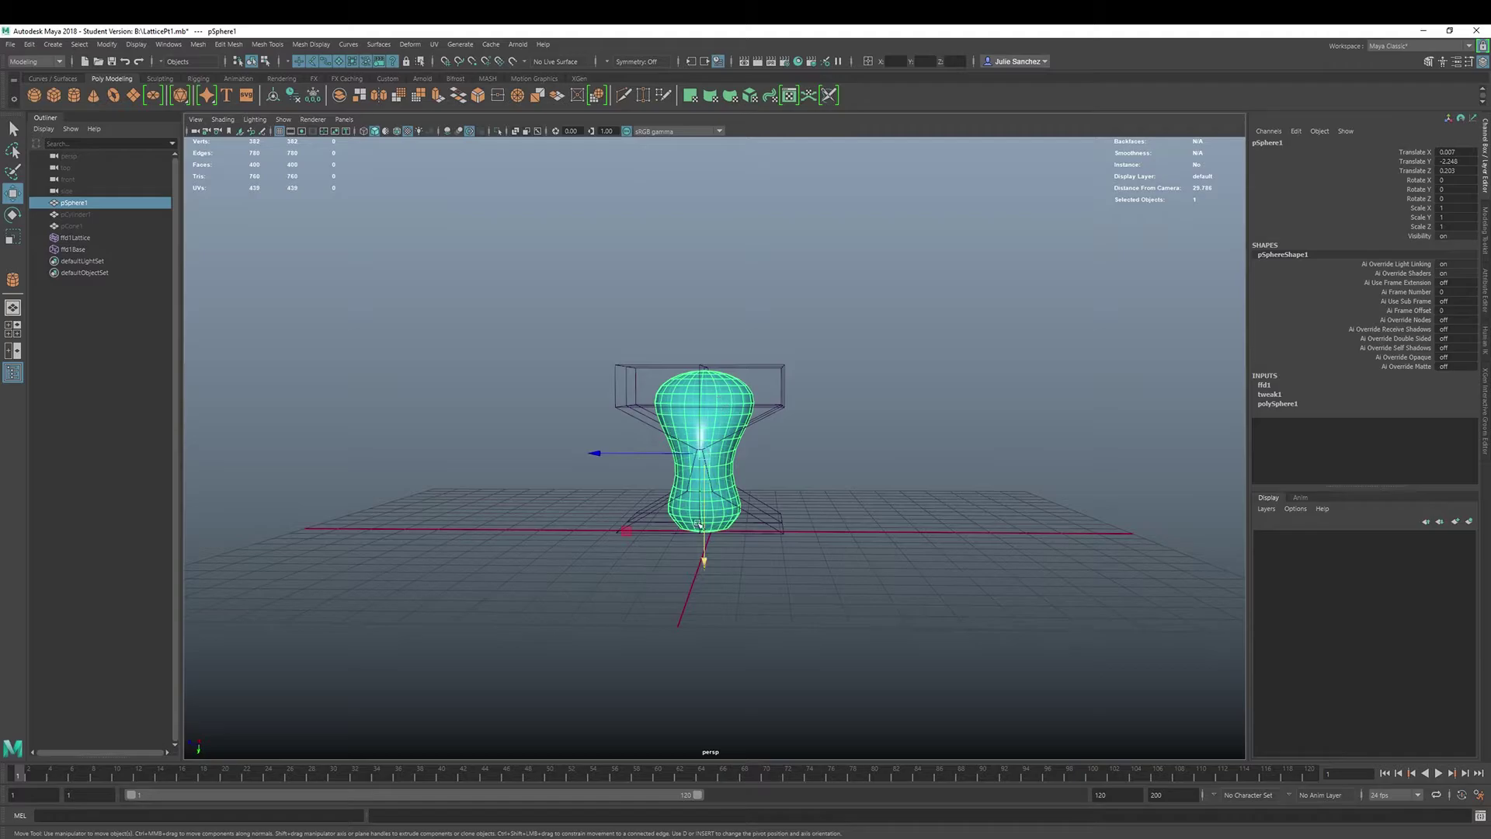
left_click_drag(706, 560, 704, 370)
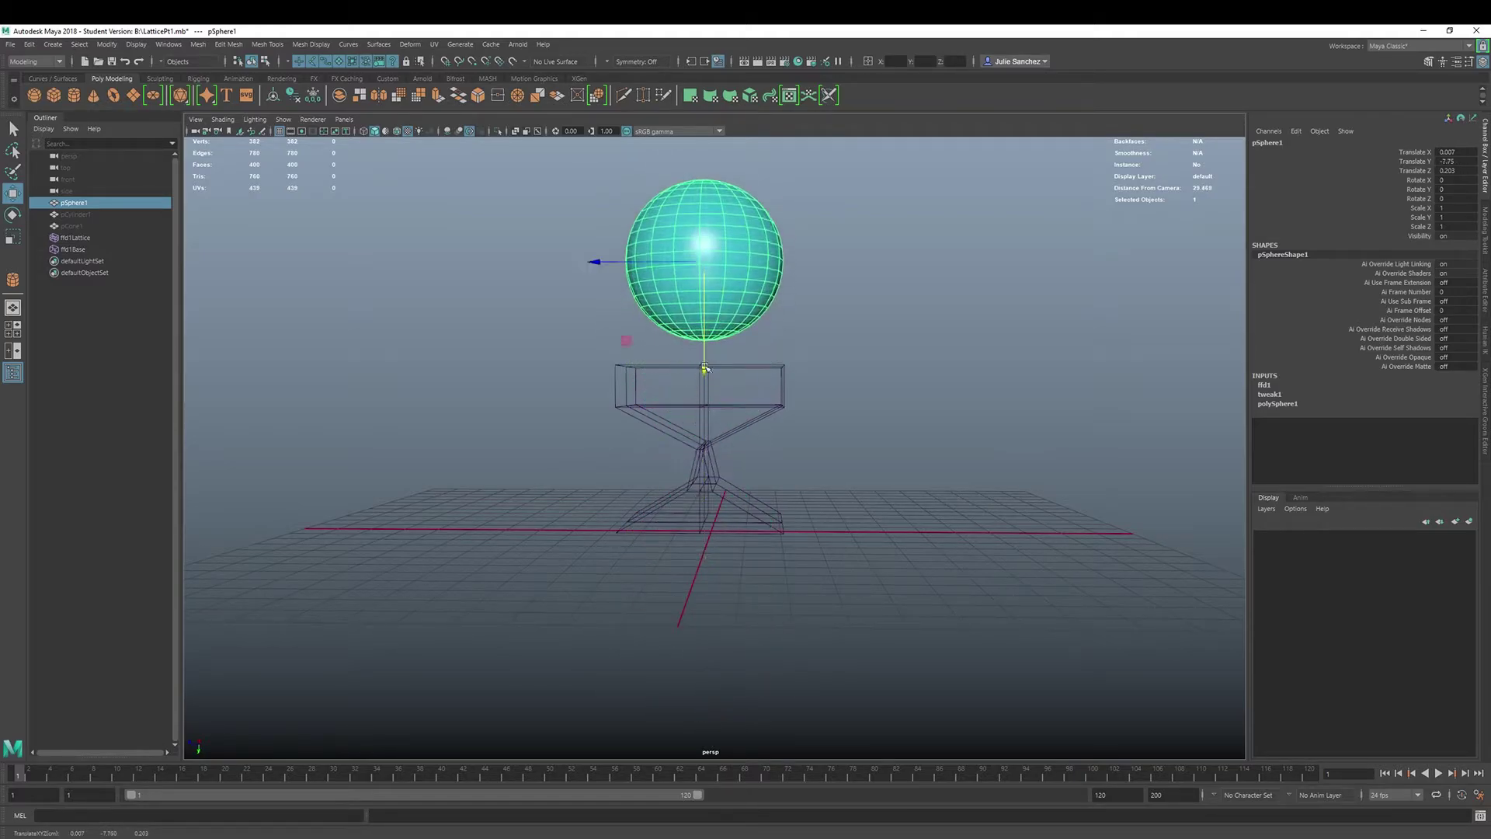
left_click_drag(590, 268, 295, 305)
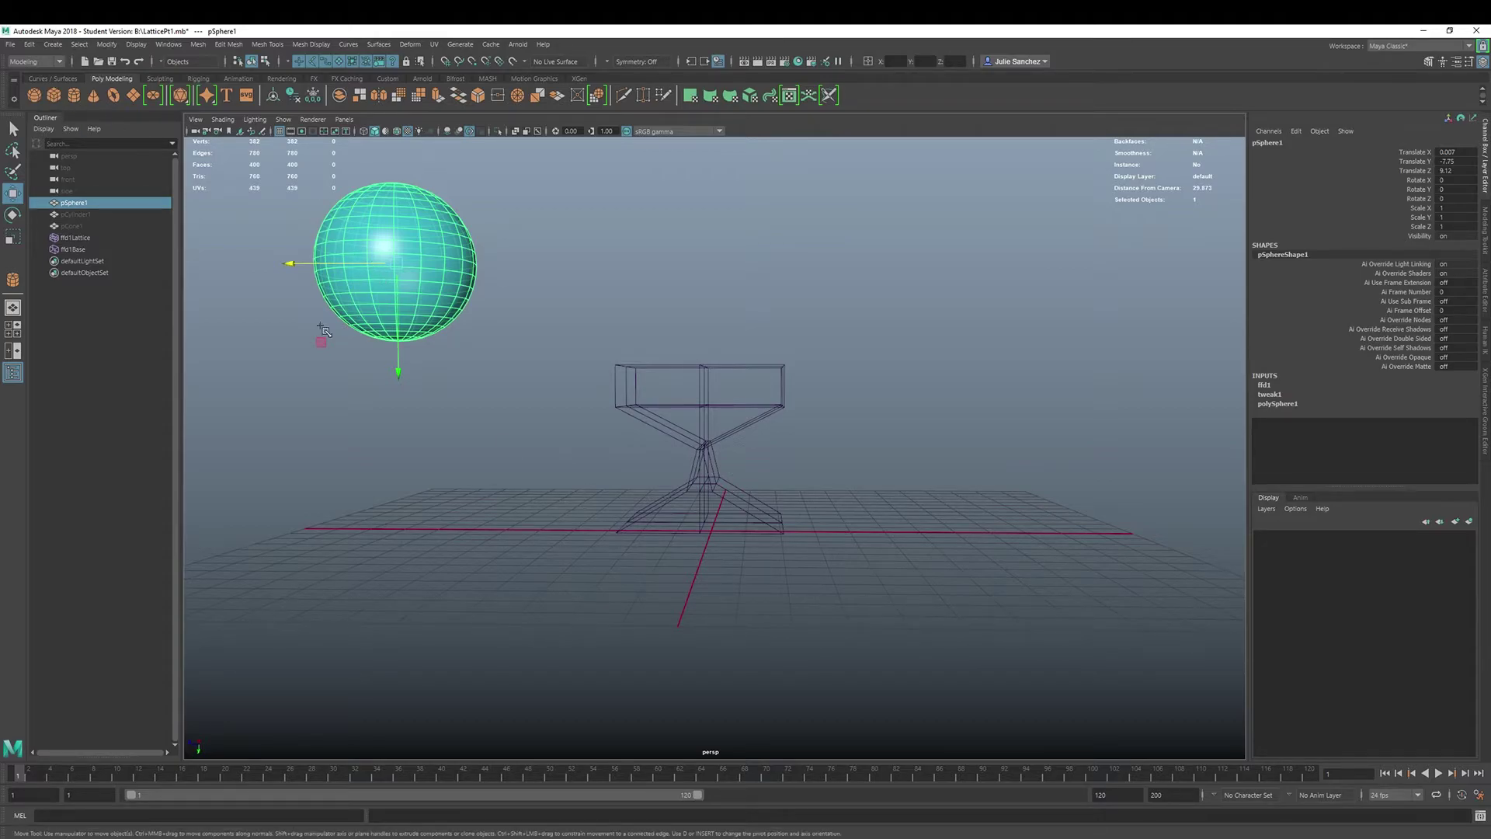
Draw a test polygon cube on the grid and delete it.
key("y")
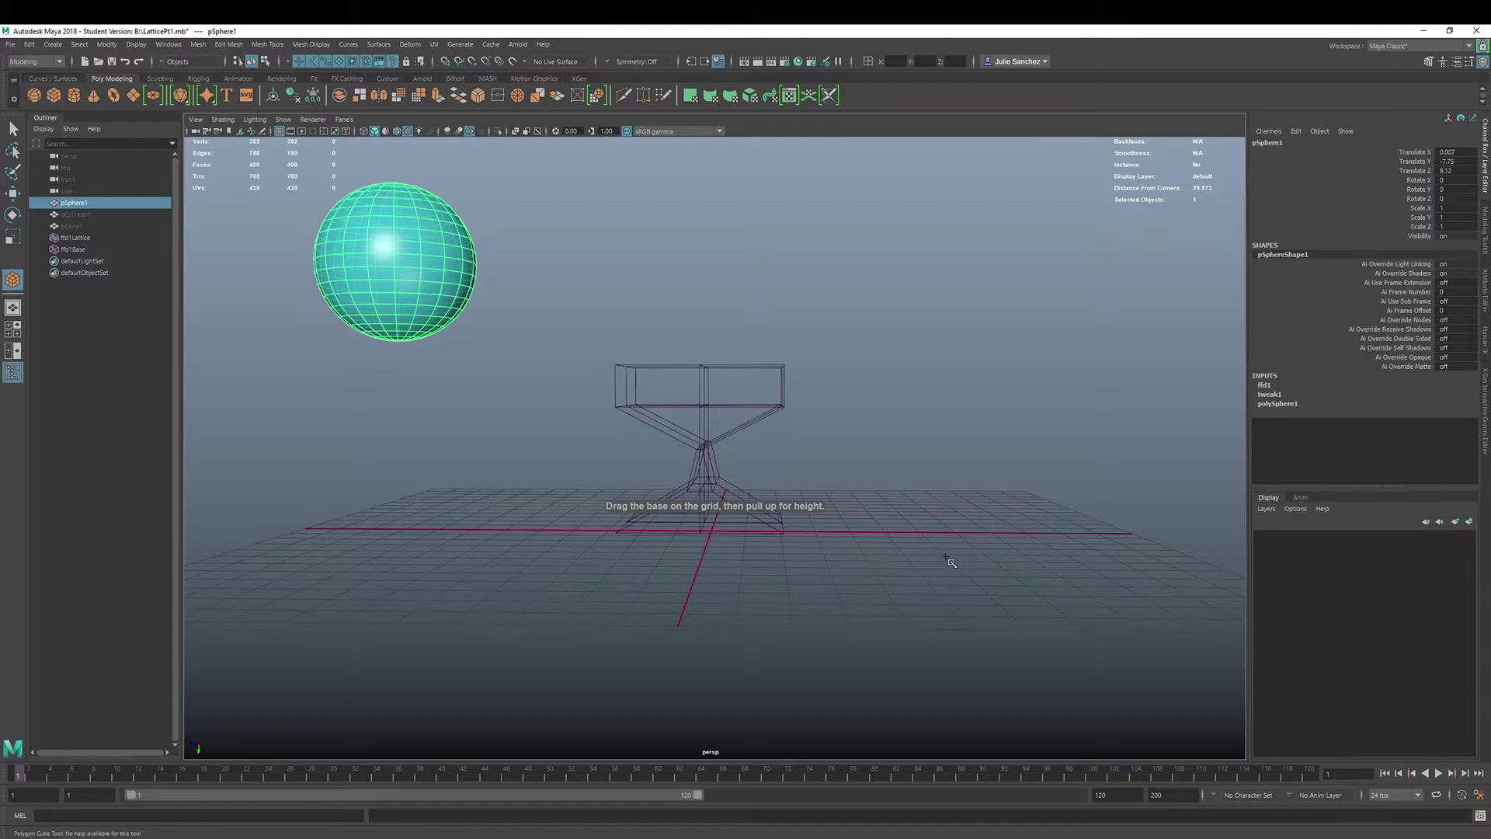
left_click_drag(977, 537, 965, 540, "alt")
left_click_drag(905, 471, 1079, 575)
left_click_drag(965, 523, 977, 427)
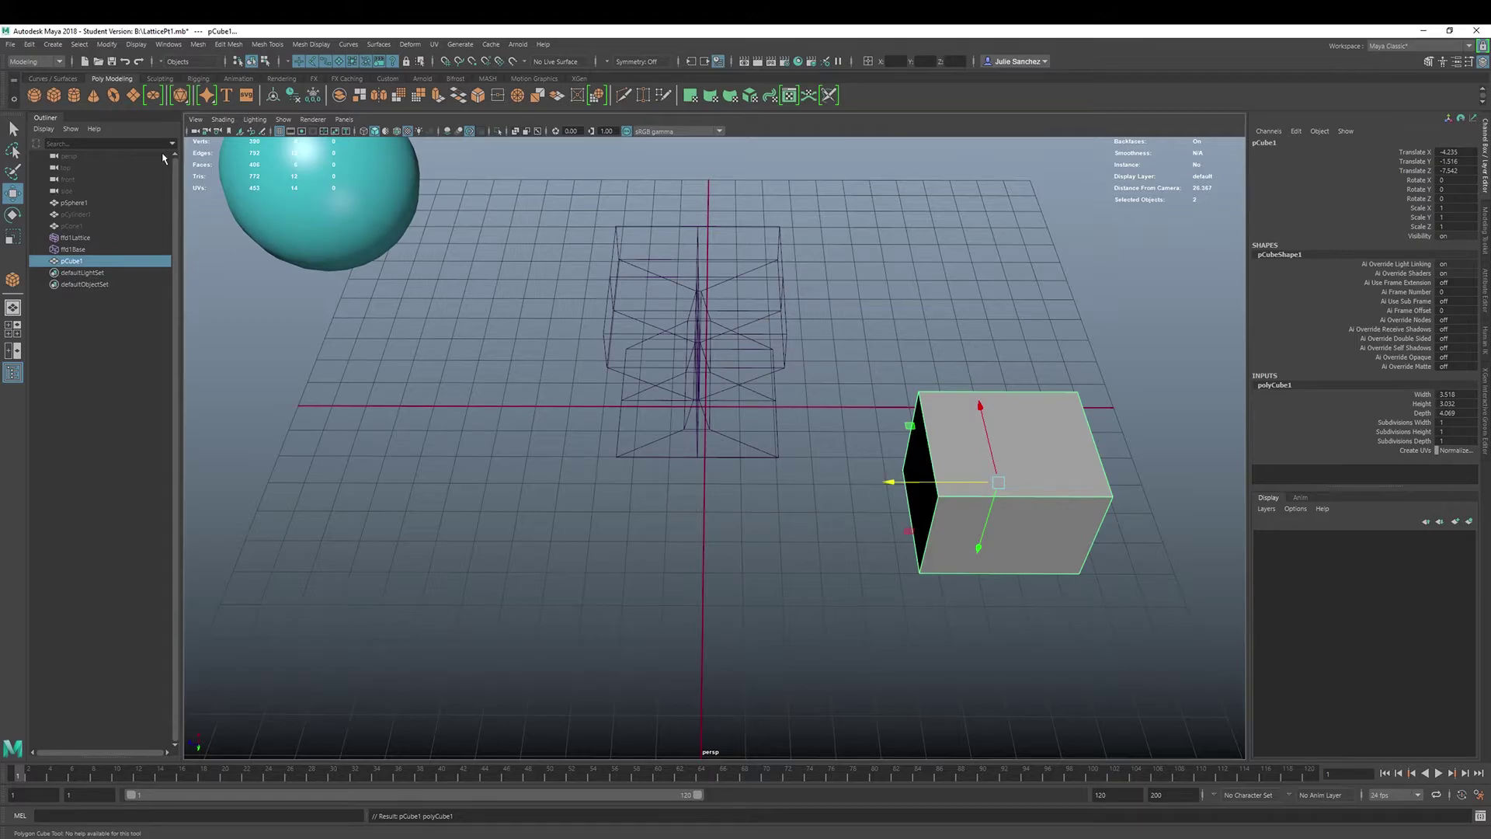
key("w")
key("Delete")
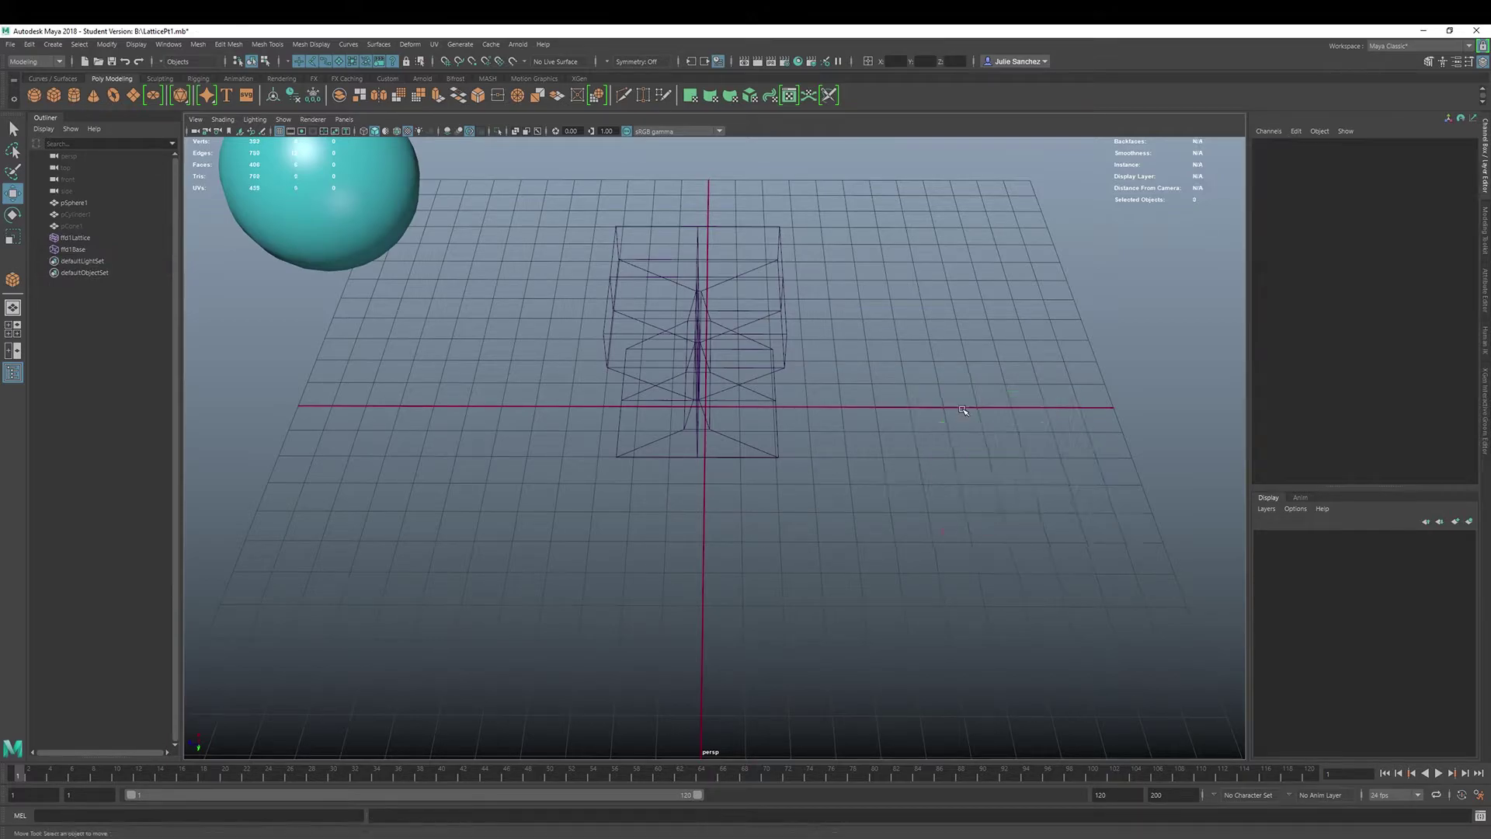
Unhide pCylinder1 and pCone1 with Shift+H, then shrink the cone uniformly to 0.424.
left_click_drag(61, 214, 72, 230)
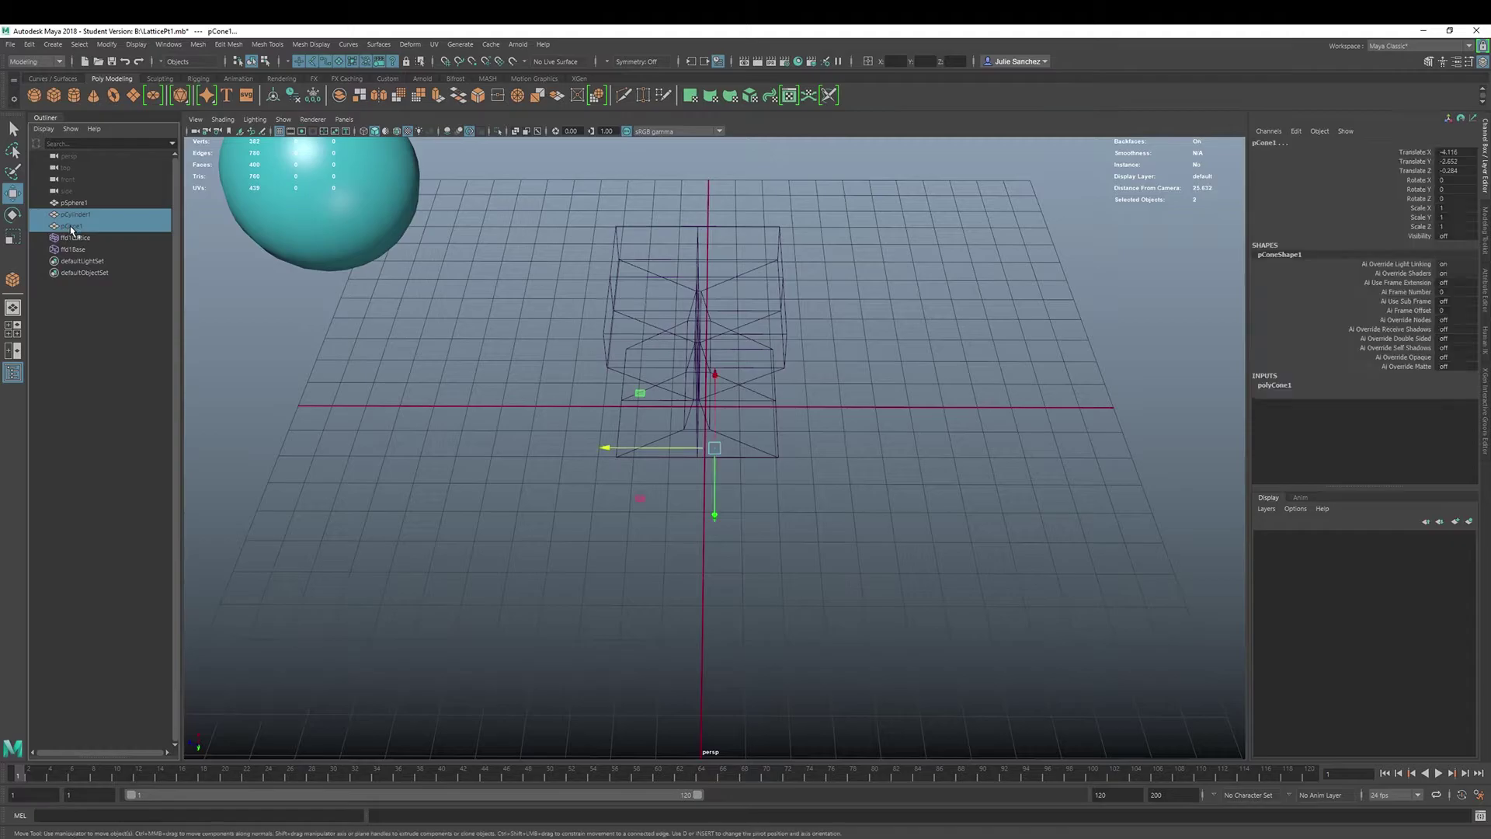
key("shift+h")
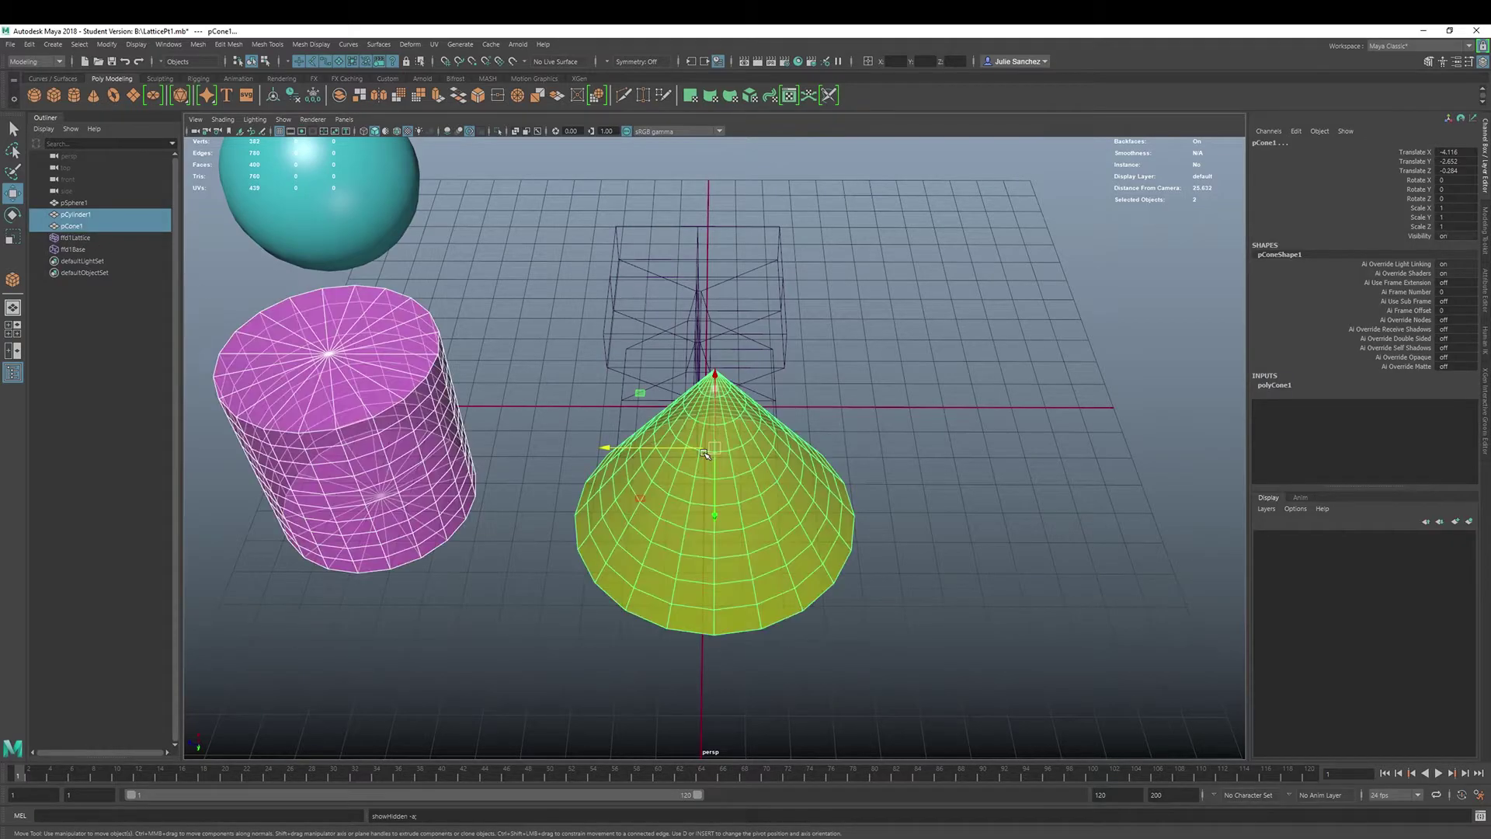
left_click_drag(930, 520, 928, 451, "alt")
left_click(702, 548)
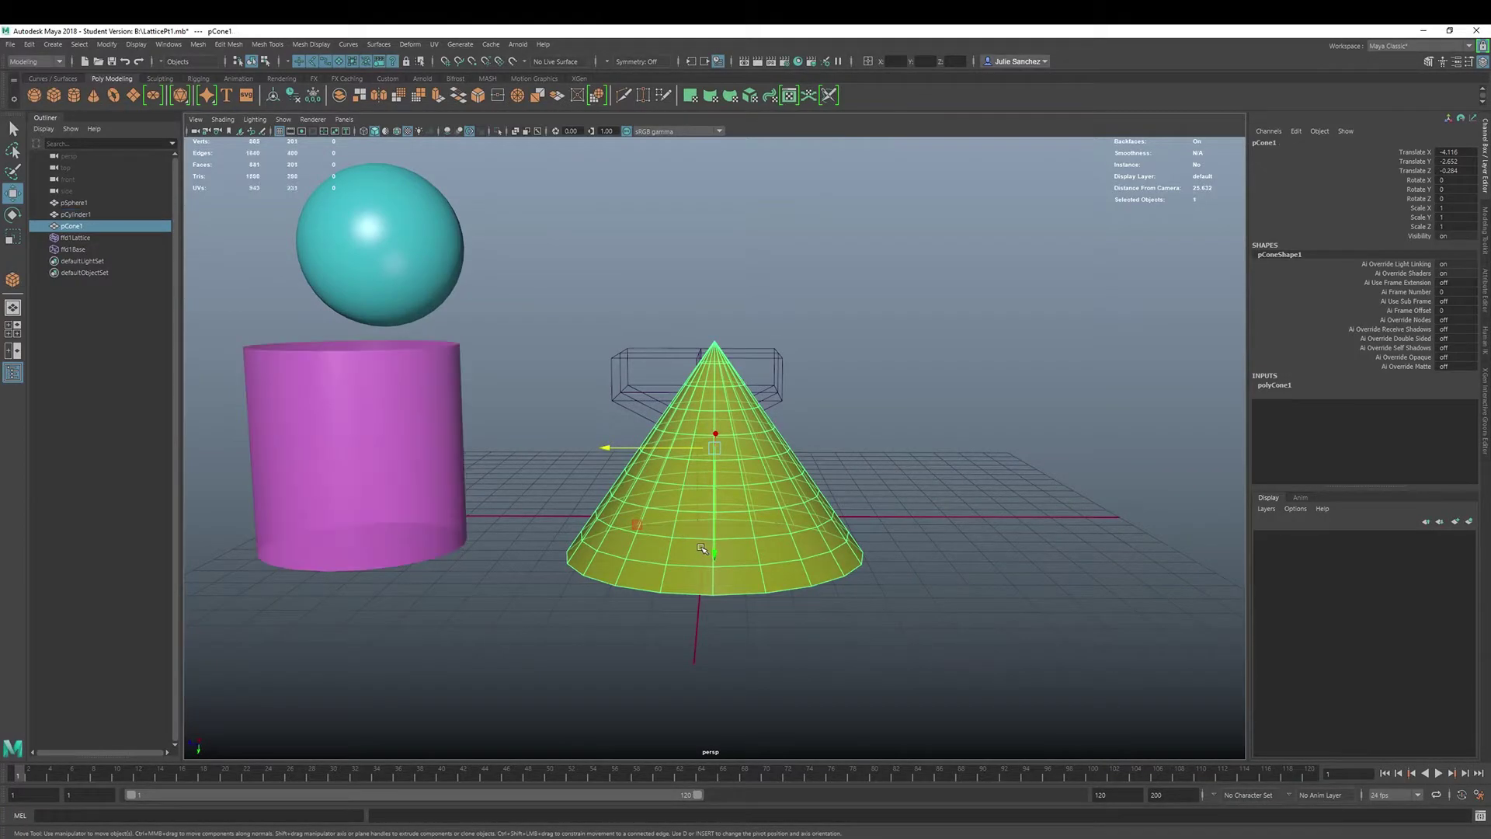
key("r")
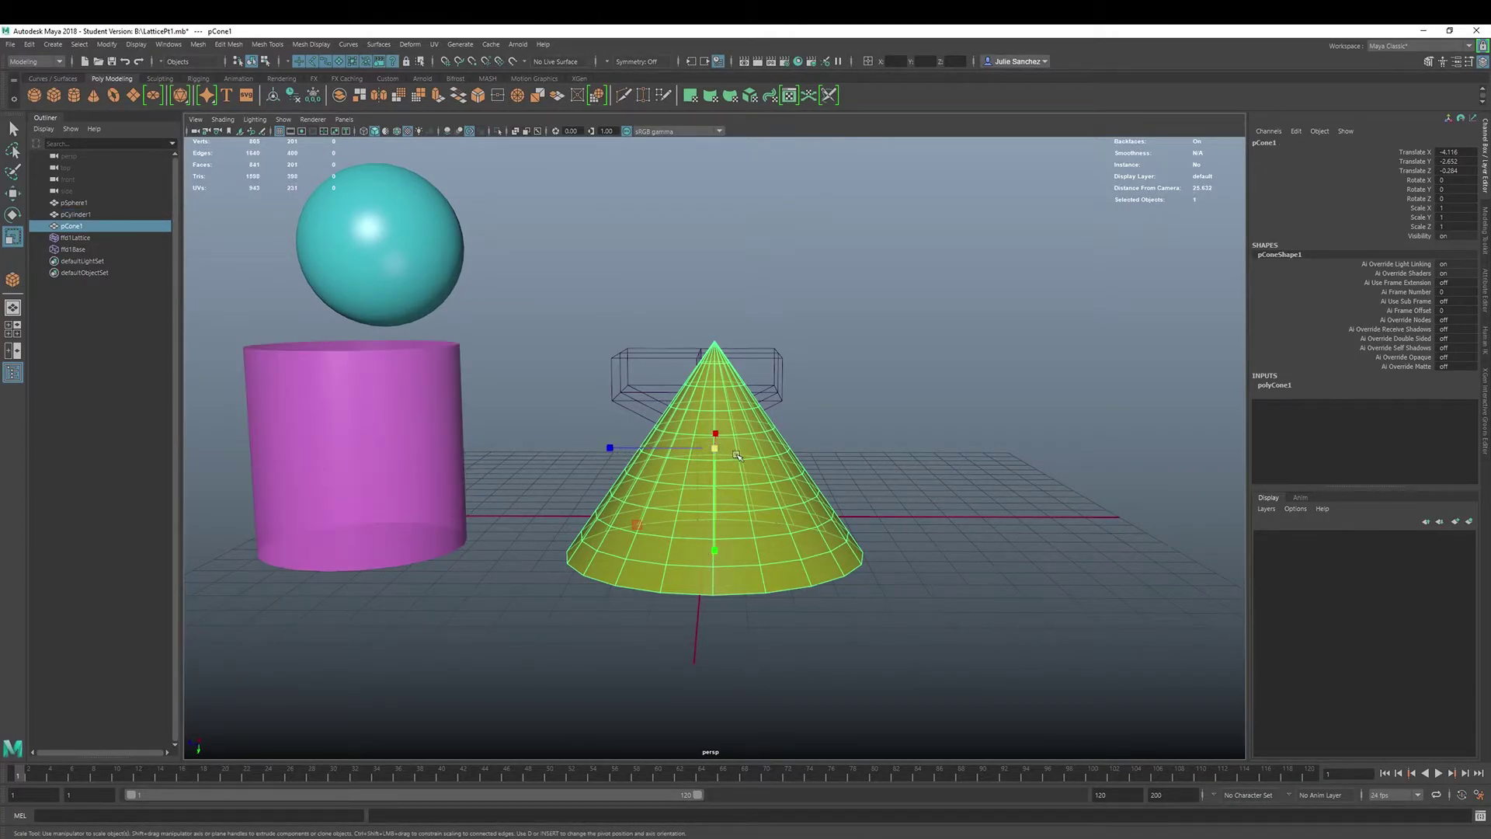
left_click_drag(716, 451, 618, 492)
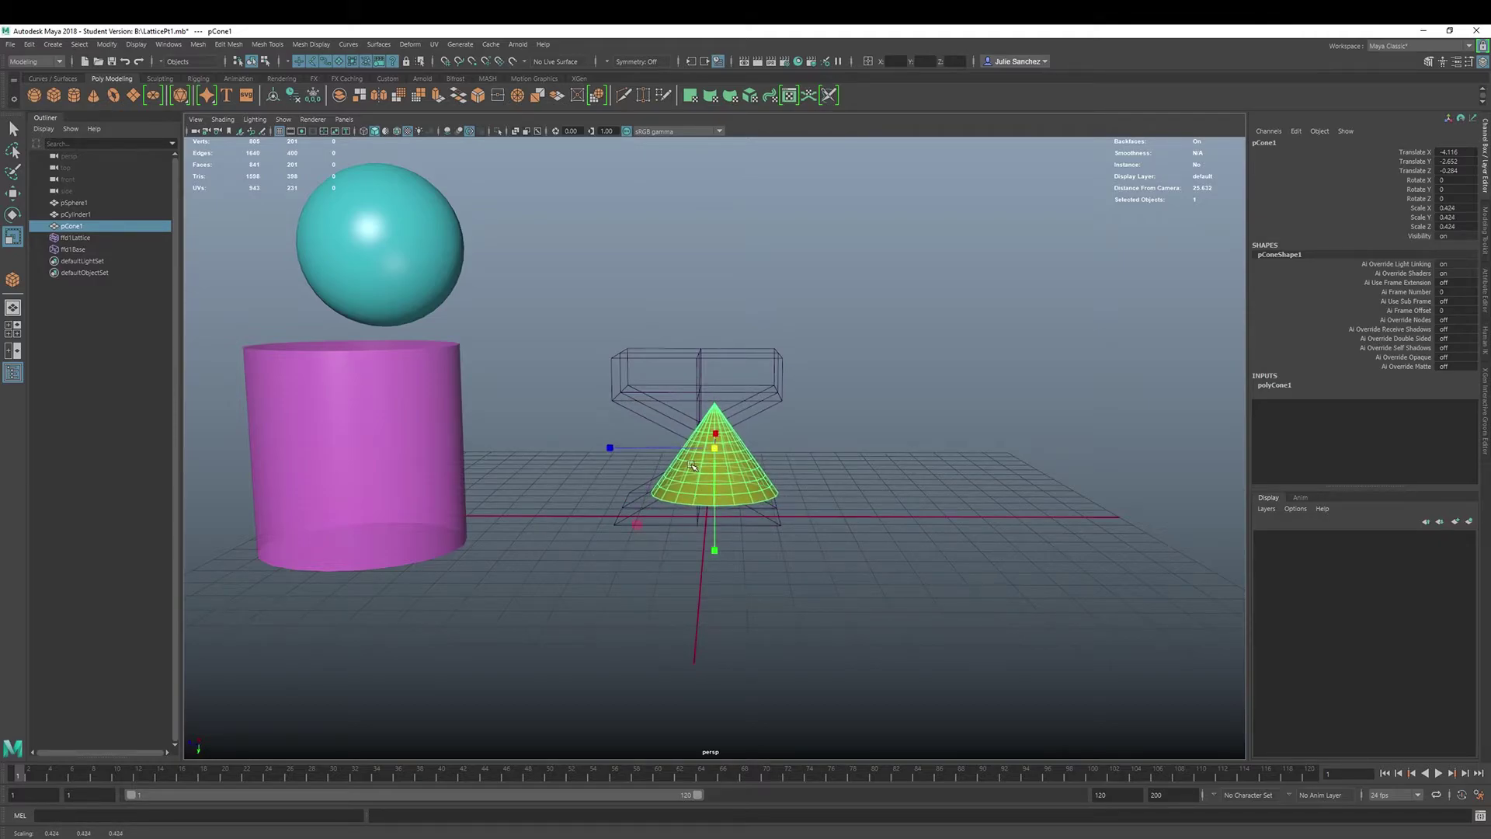
In the four-view layout, move the cone into the lattice and shrink the cylinder, placing it beside the lattice.
key("w")
key("space")
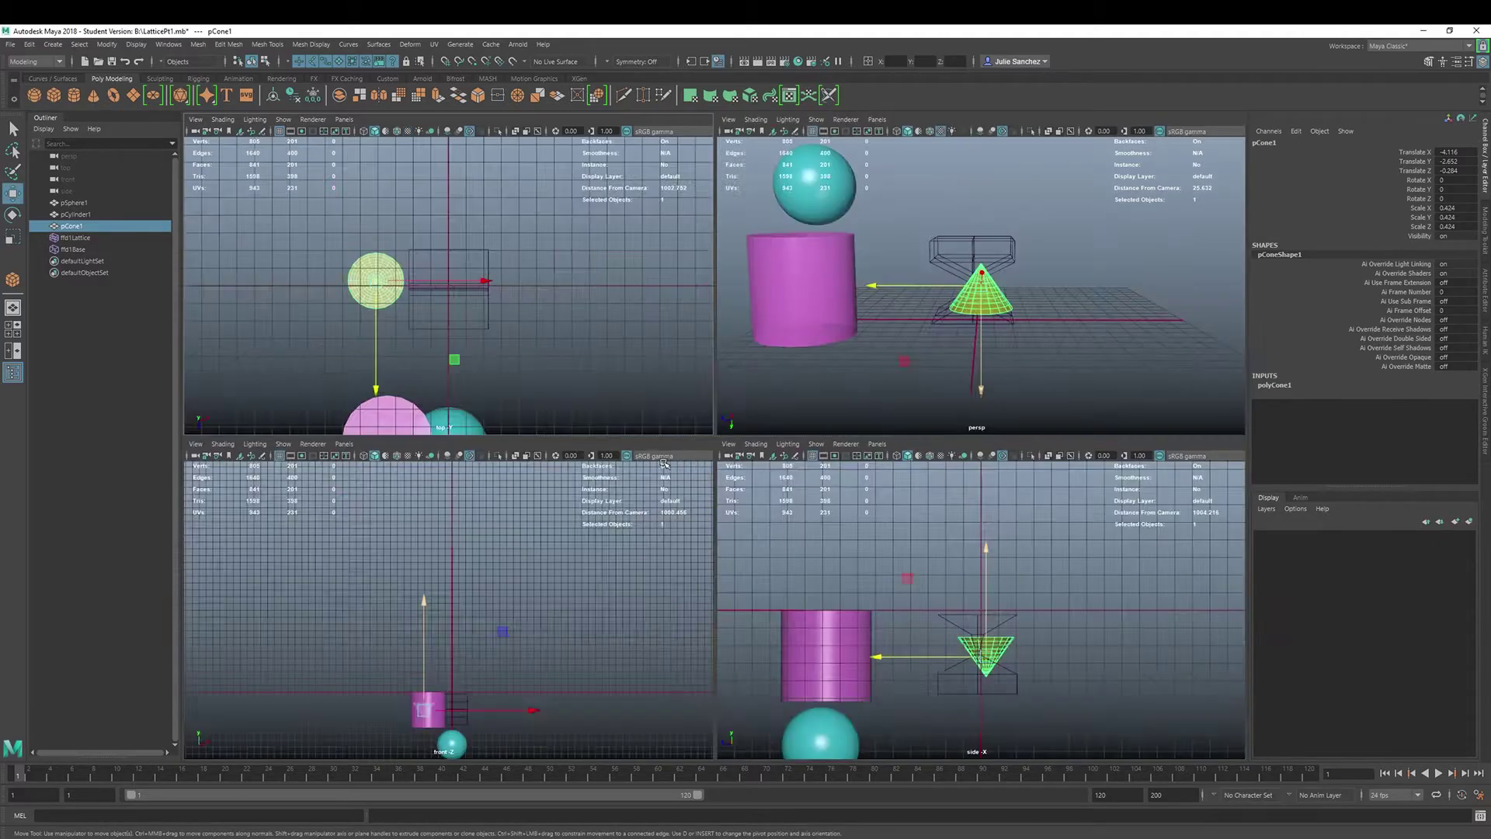
left_click_drag(375, 286, 448, 285)
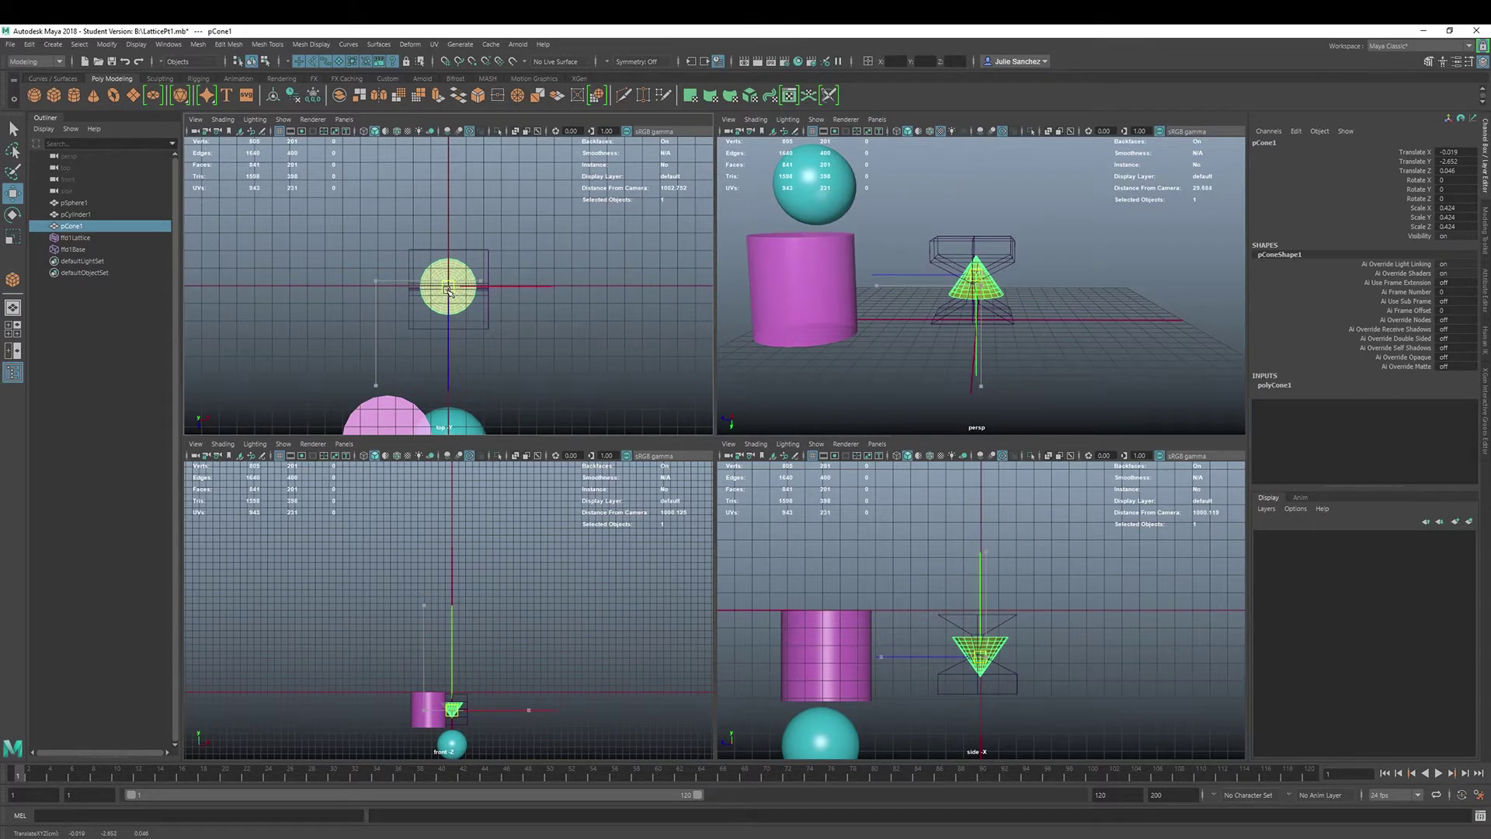
left_click(393, 416)
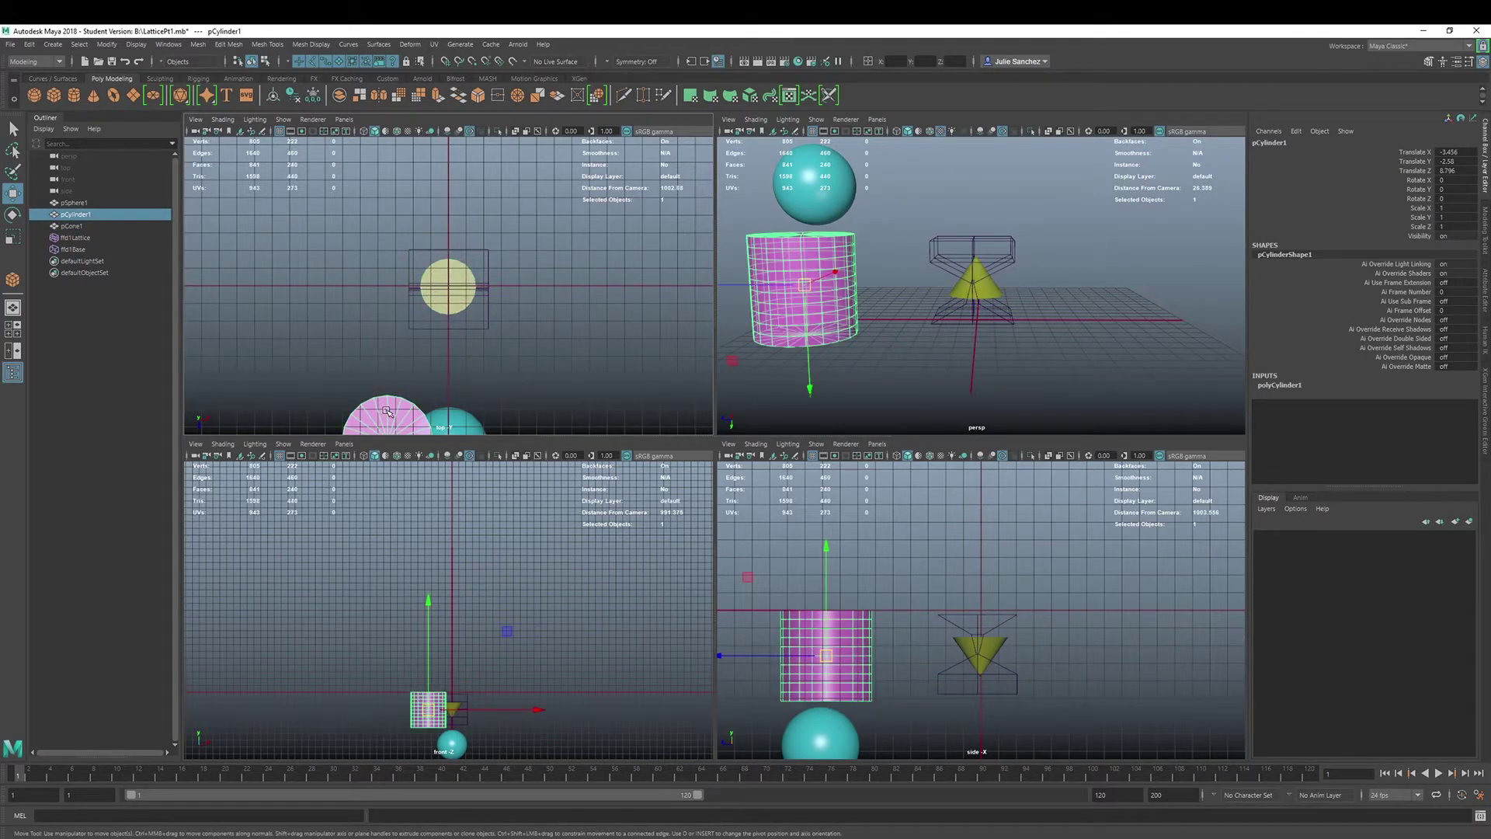
scroll(386, 412, "down", 2)
left_click_drag(414, 380, 392, 289)
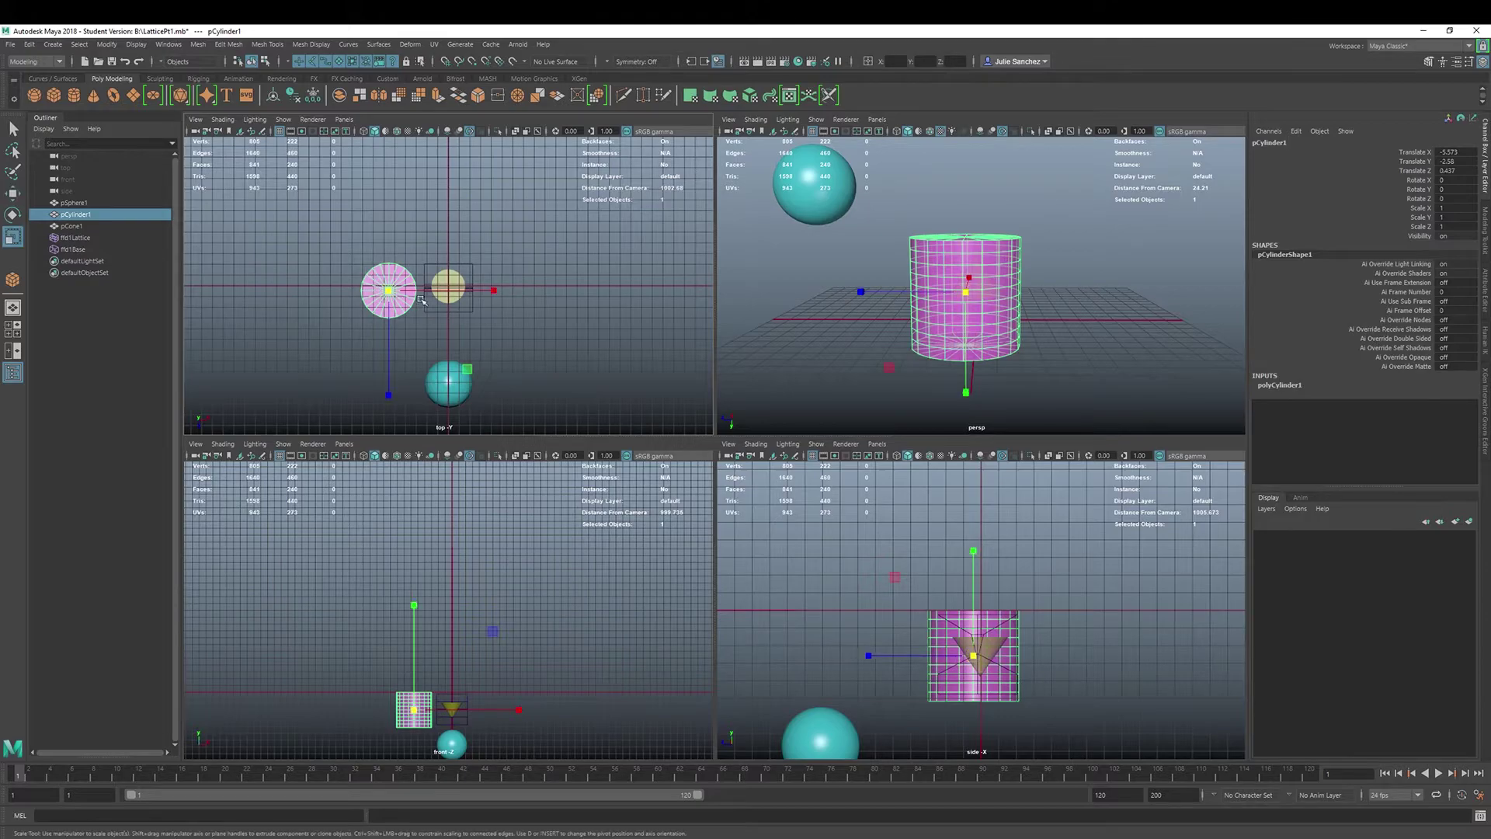
key("r")
left_click_drag(384, 291, 368, 294)
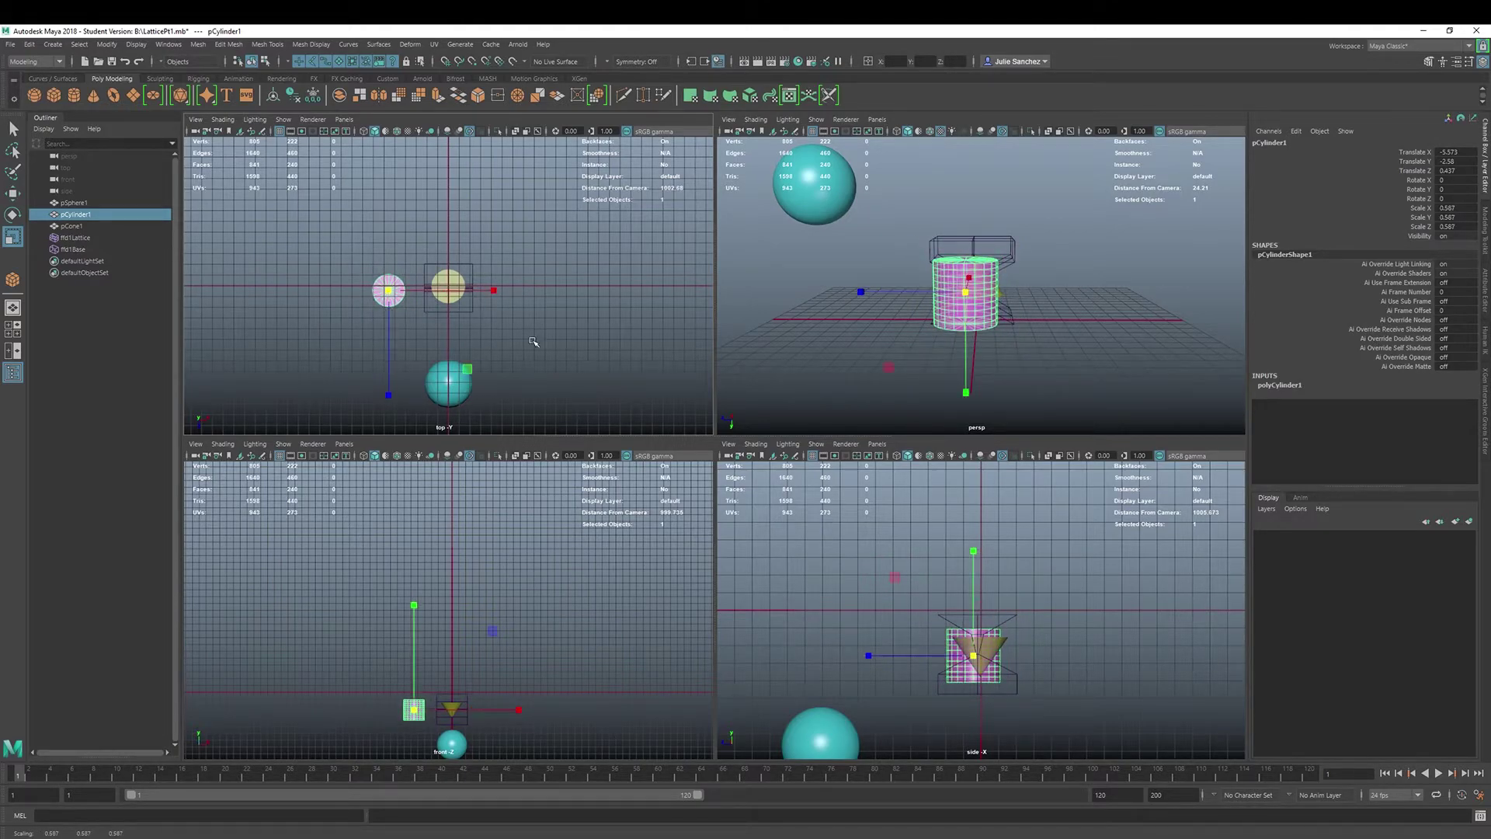
key("space")
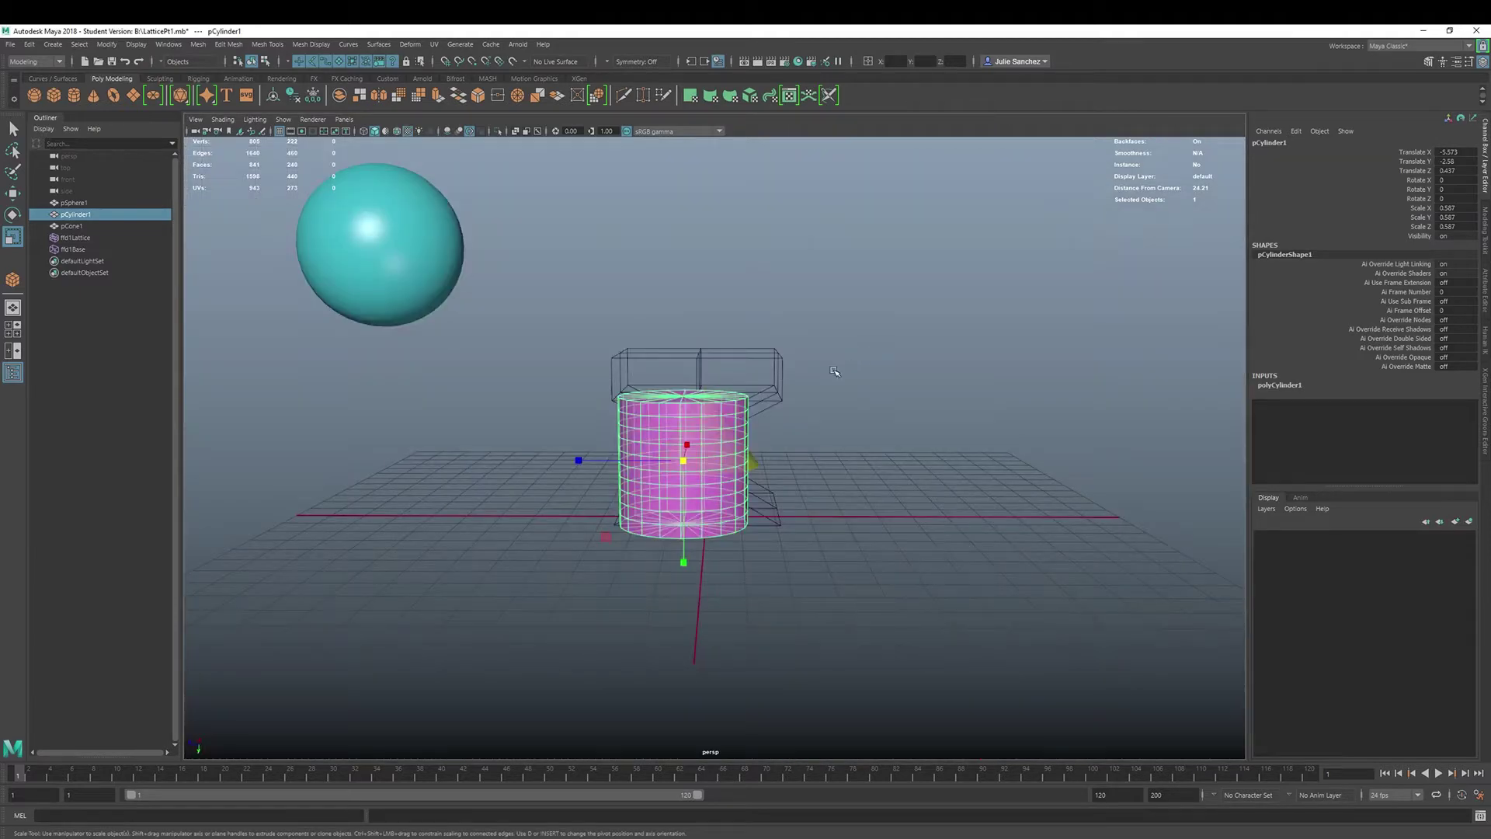
key("w")
left_click_drag(580, 461, 348, 462)
Raise the cone above the lattice to Translate Y -0.412 and compare its inputs with the sphere's.
left_click(710, 462)
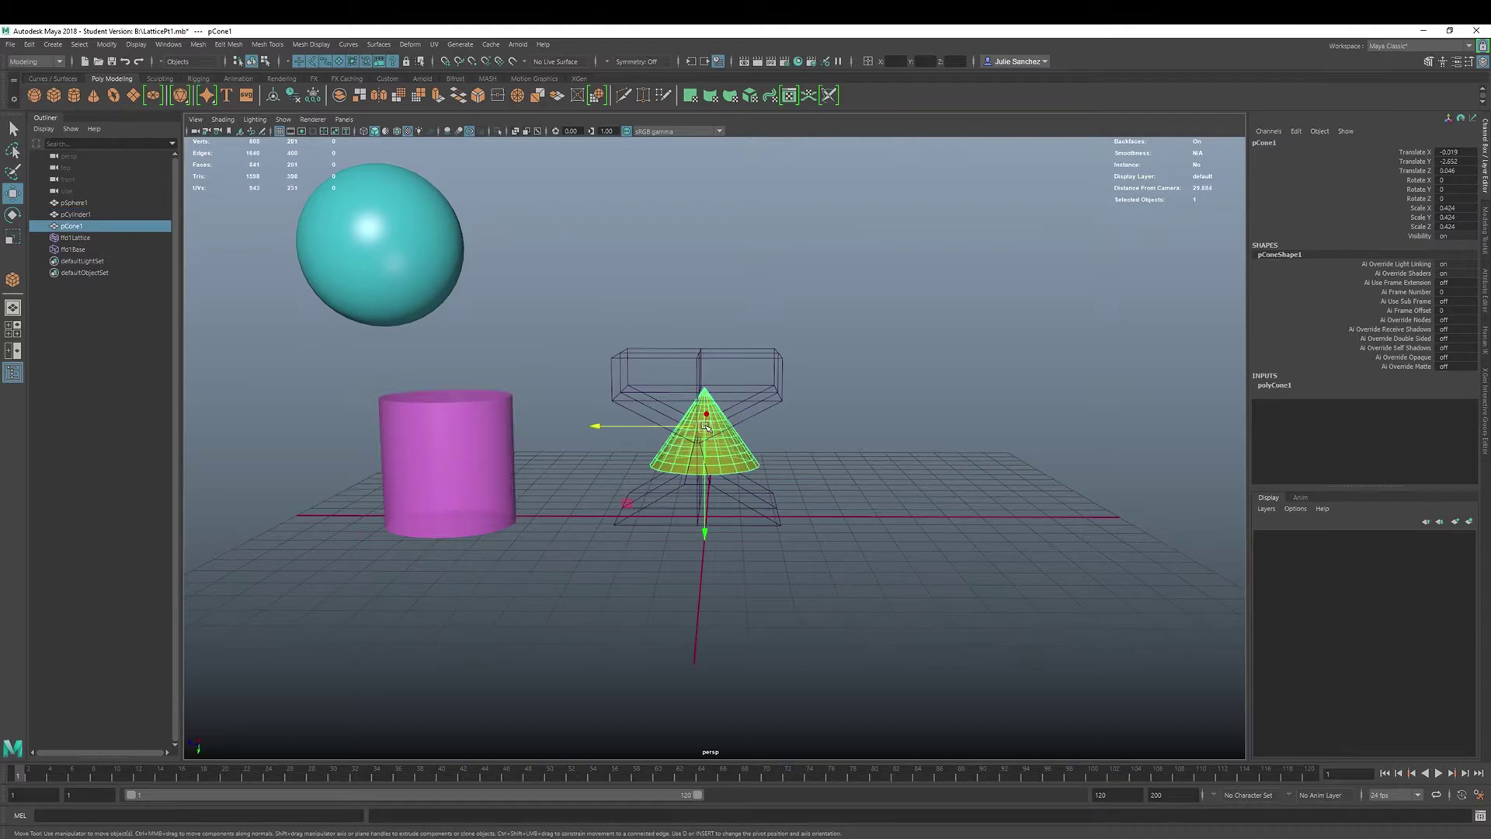
left_click_drag(705, 429, 702, 267)
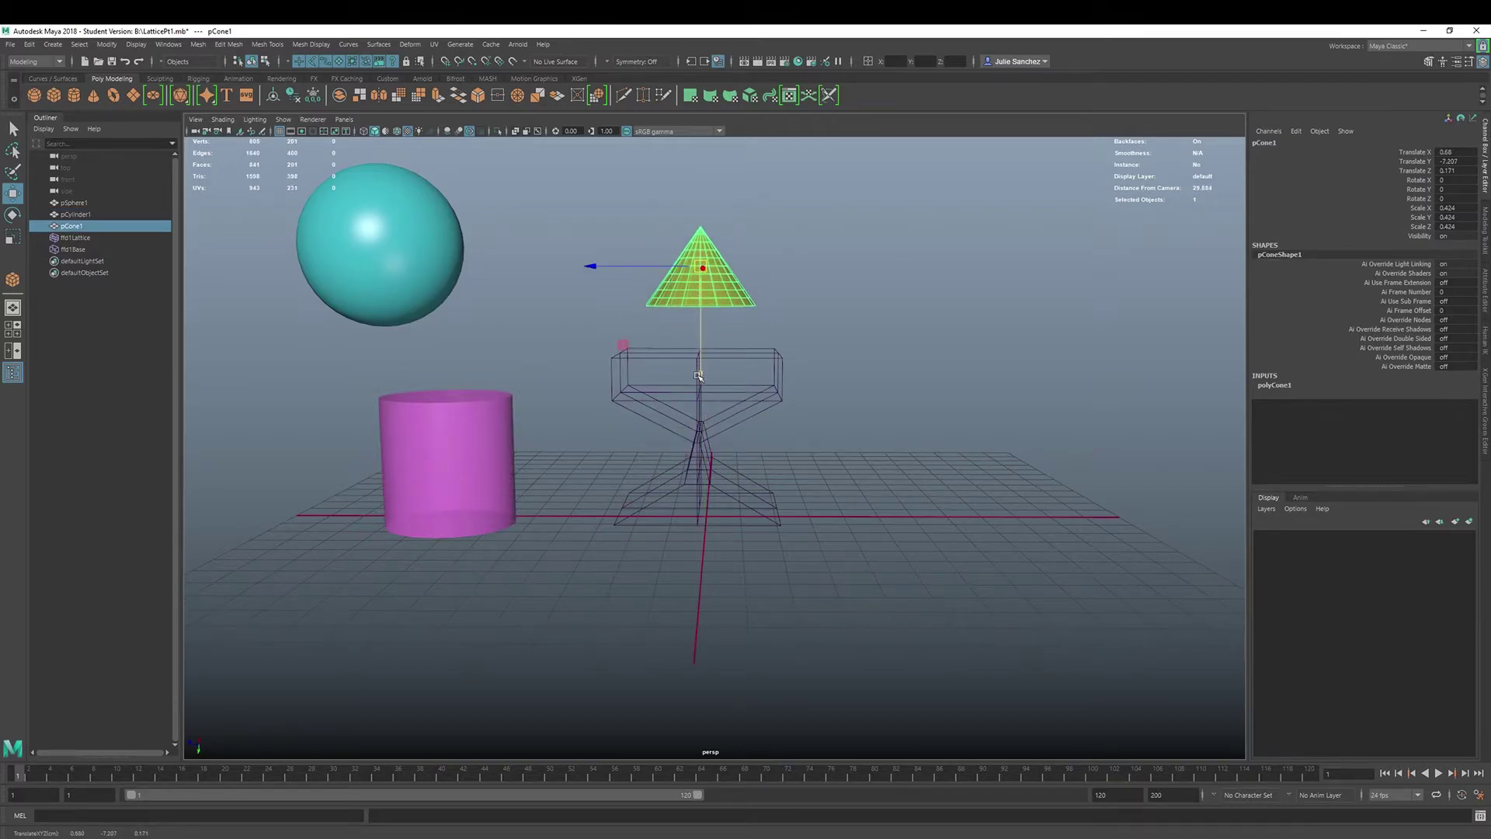
left_click_drag(701, 378, 700, 333)
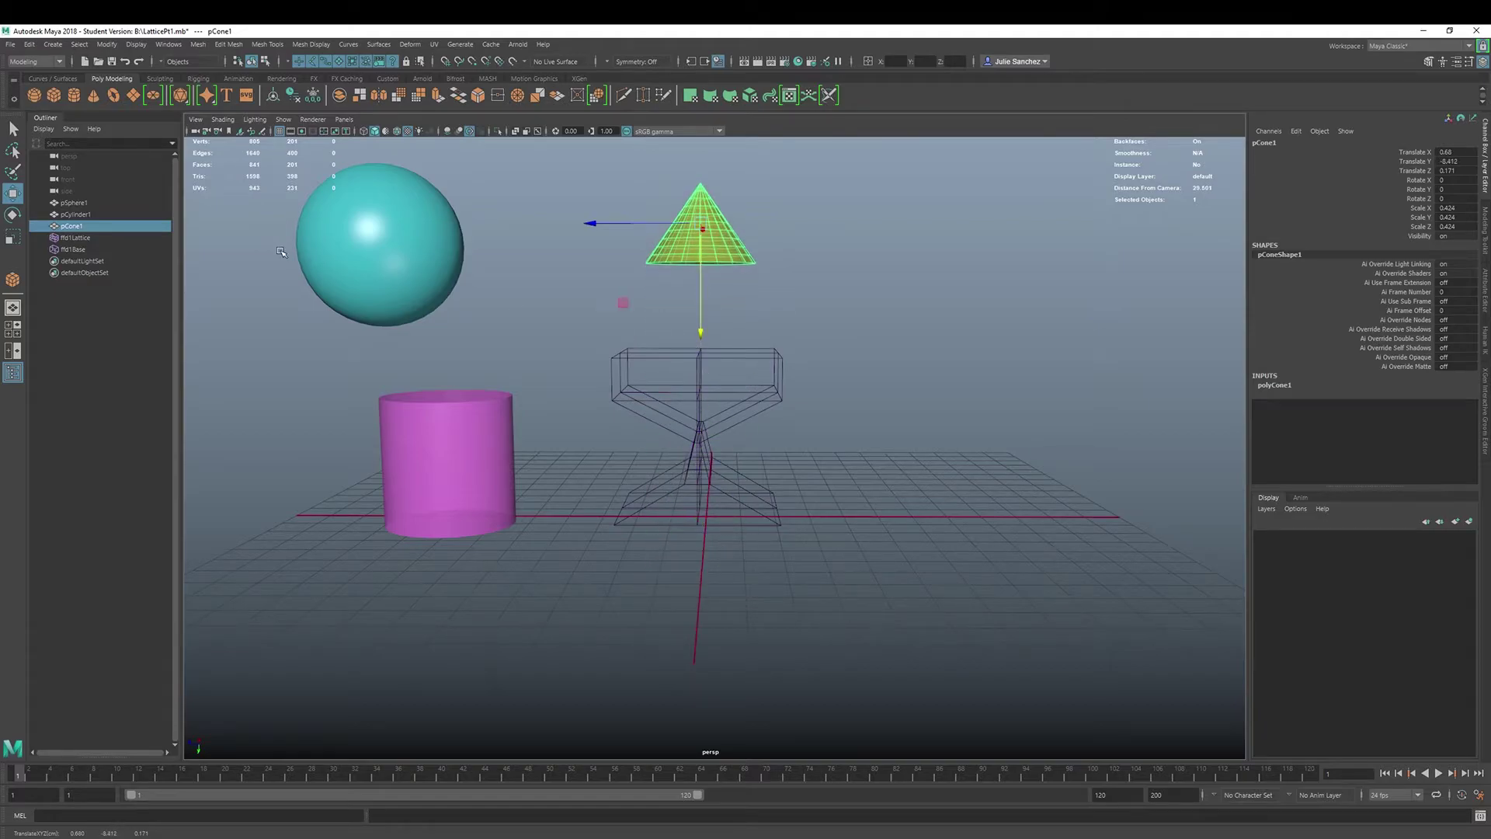
left_click(391, 241)
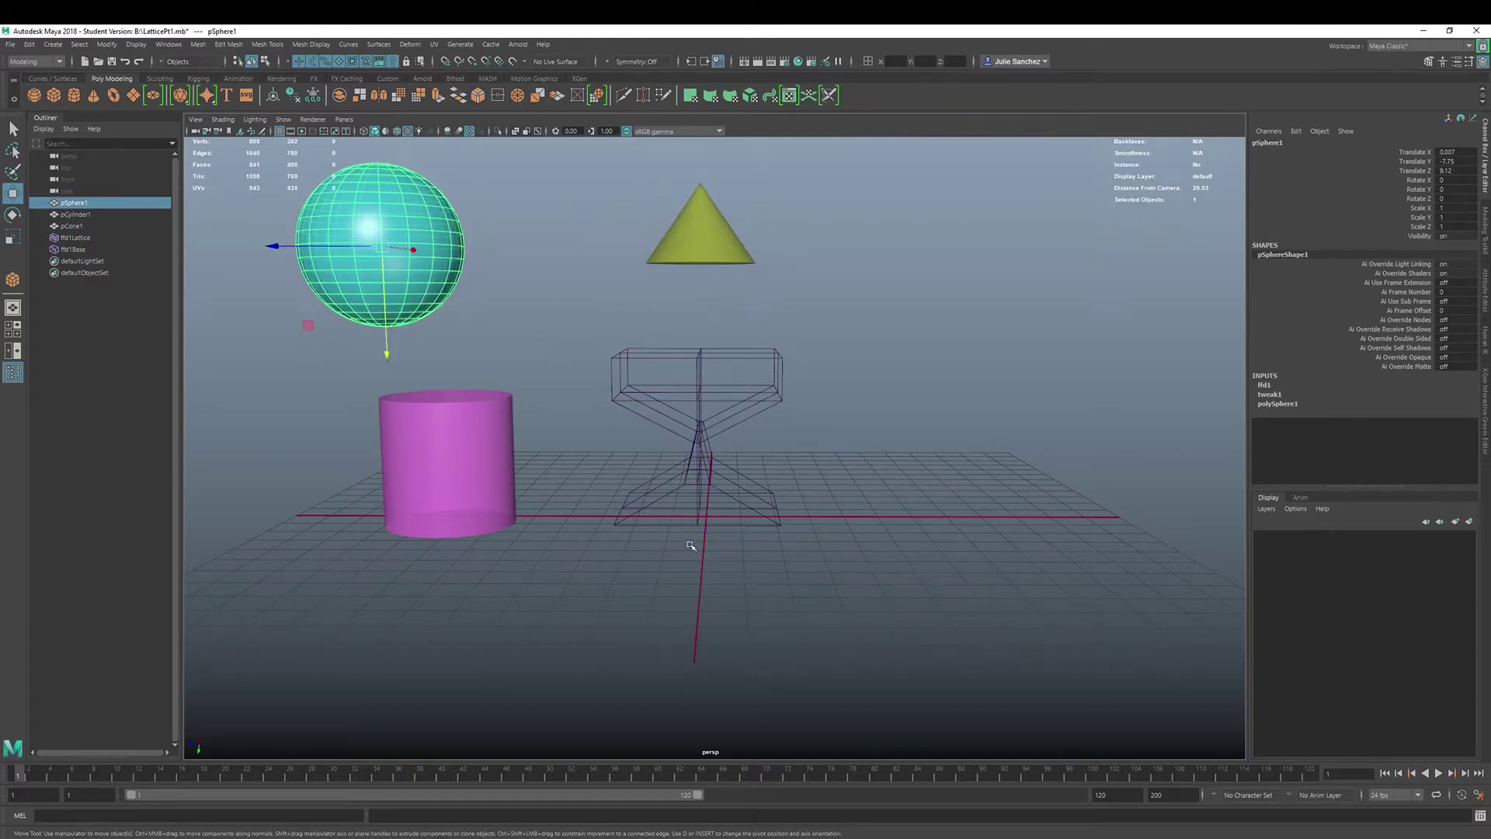
left_click(699, 238)
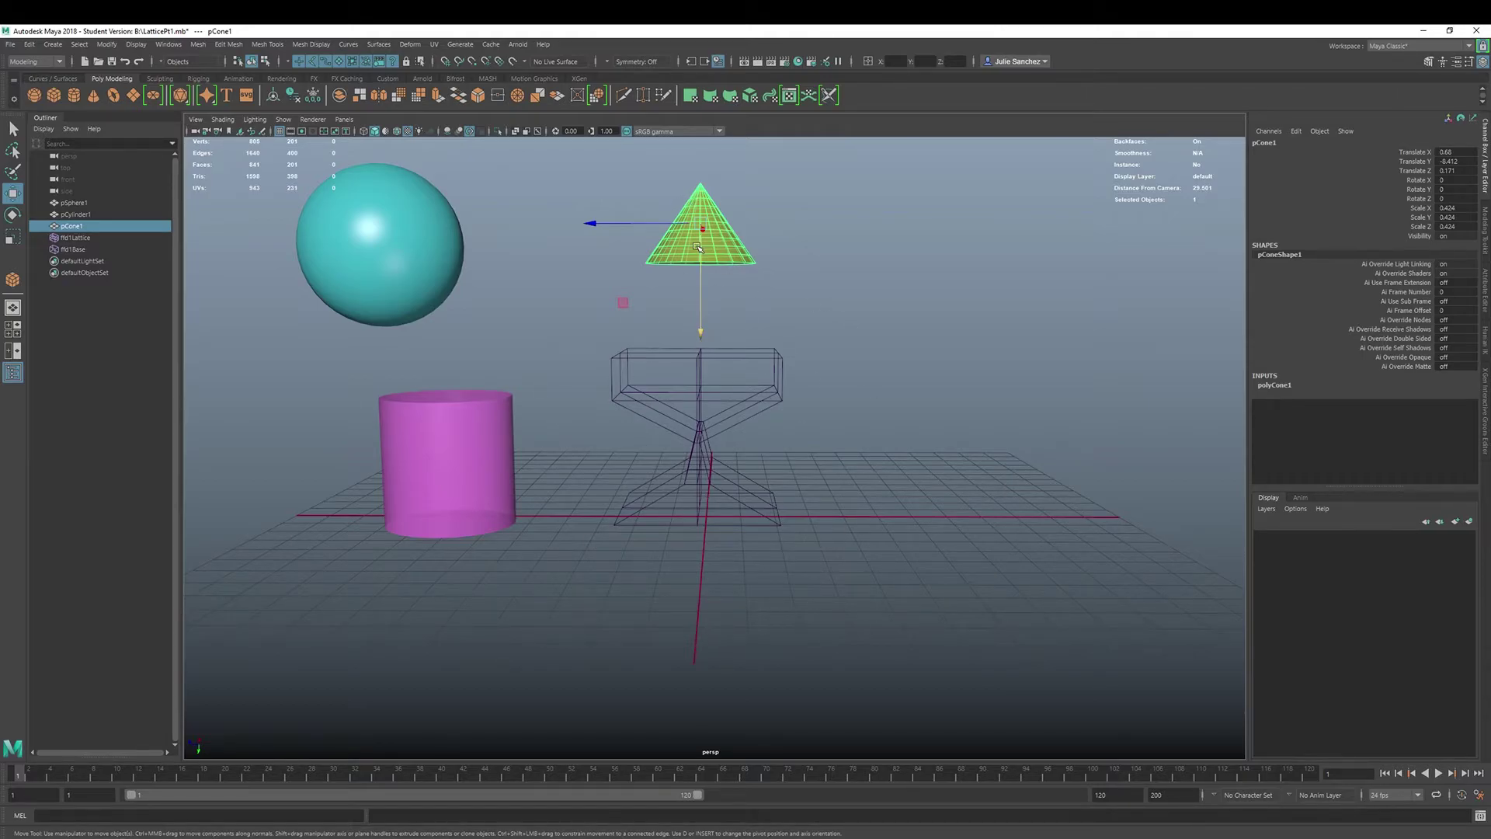
Add pCone1 and pCylinder1 to ffd1Set in the Deformer Sets Relationship Editor.
left_click(165, 46)
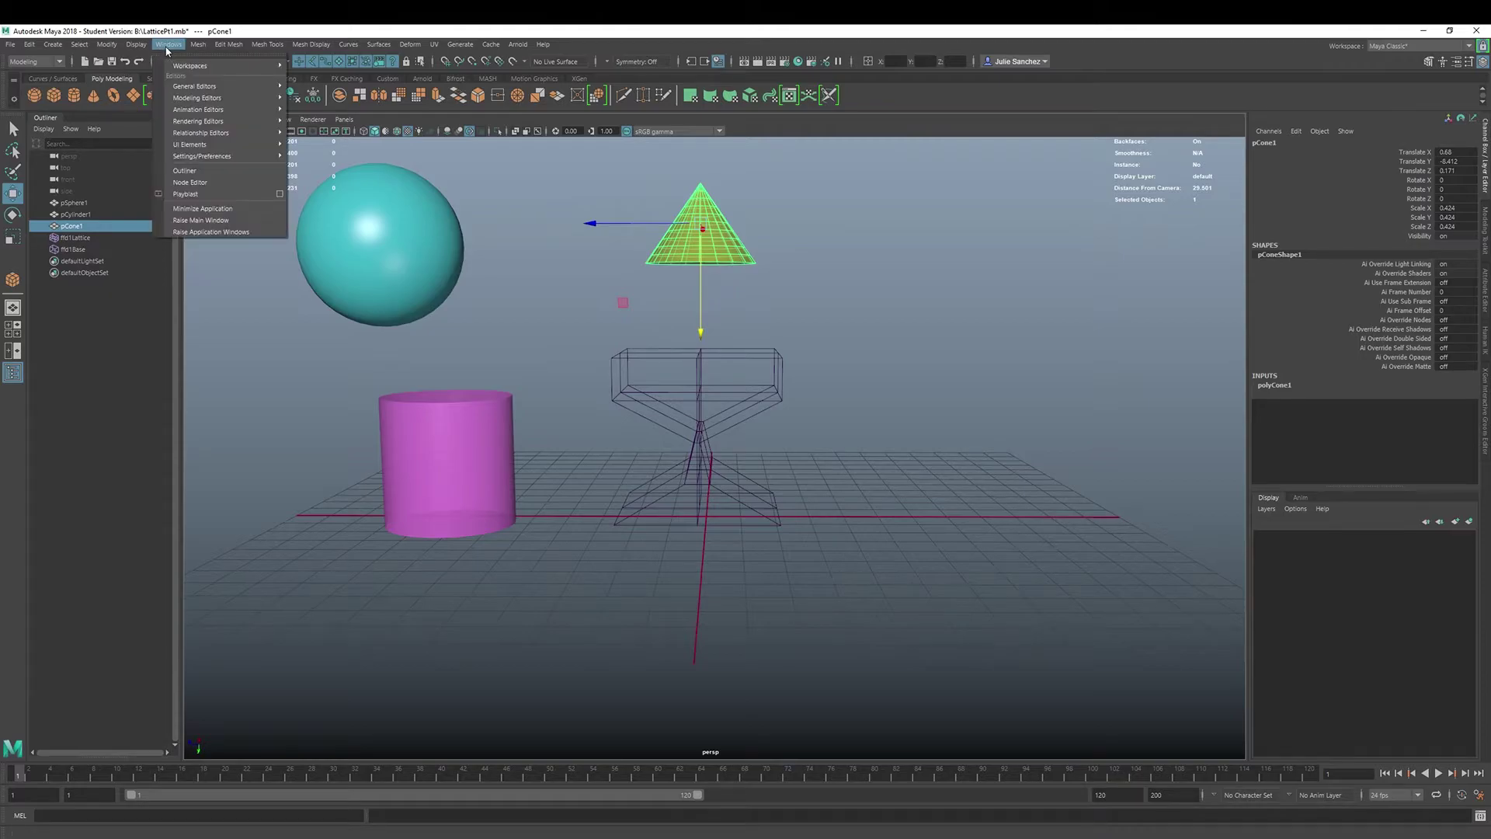
mouse_move(264, 136)
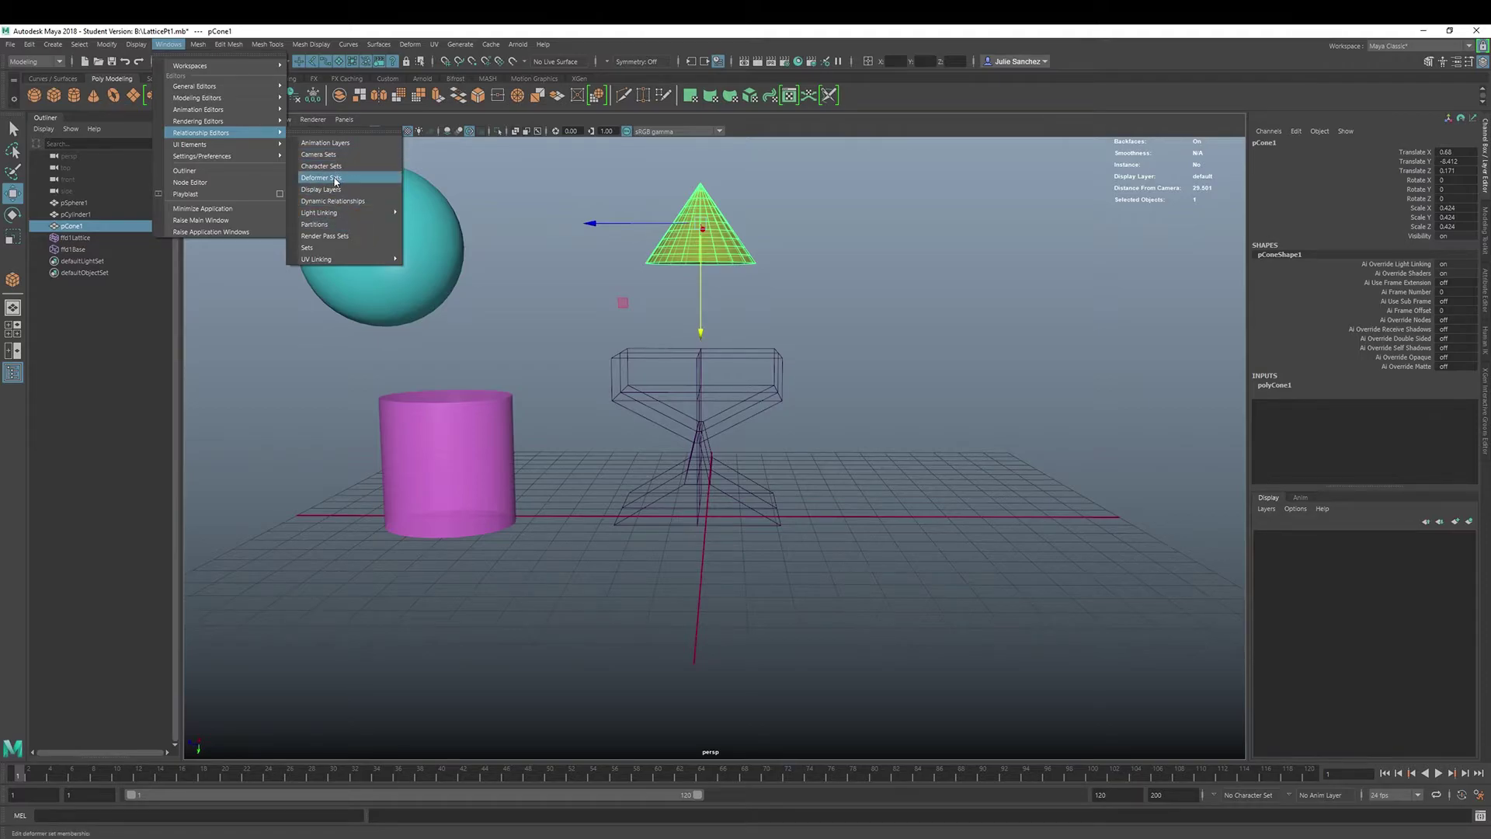
left_click(336, 180)
left_click(64, 229)
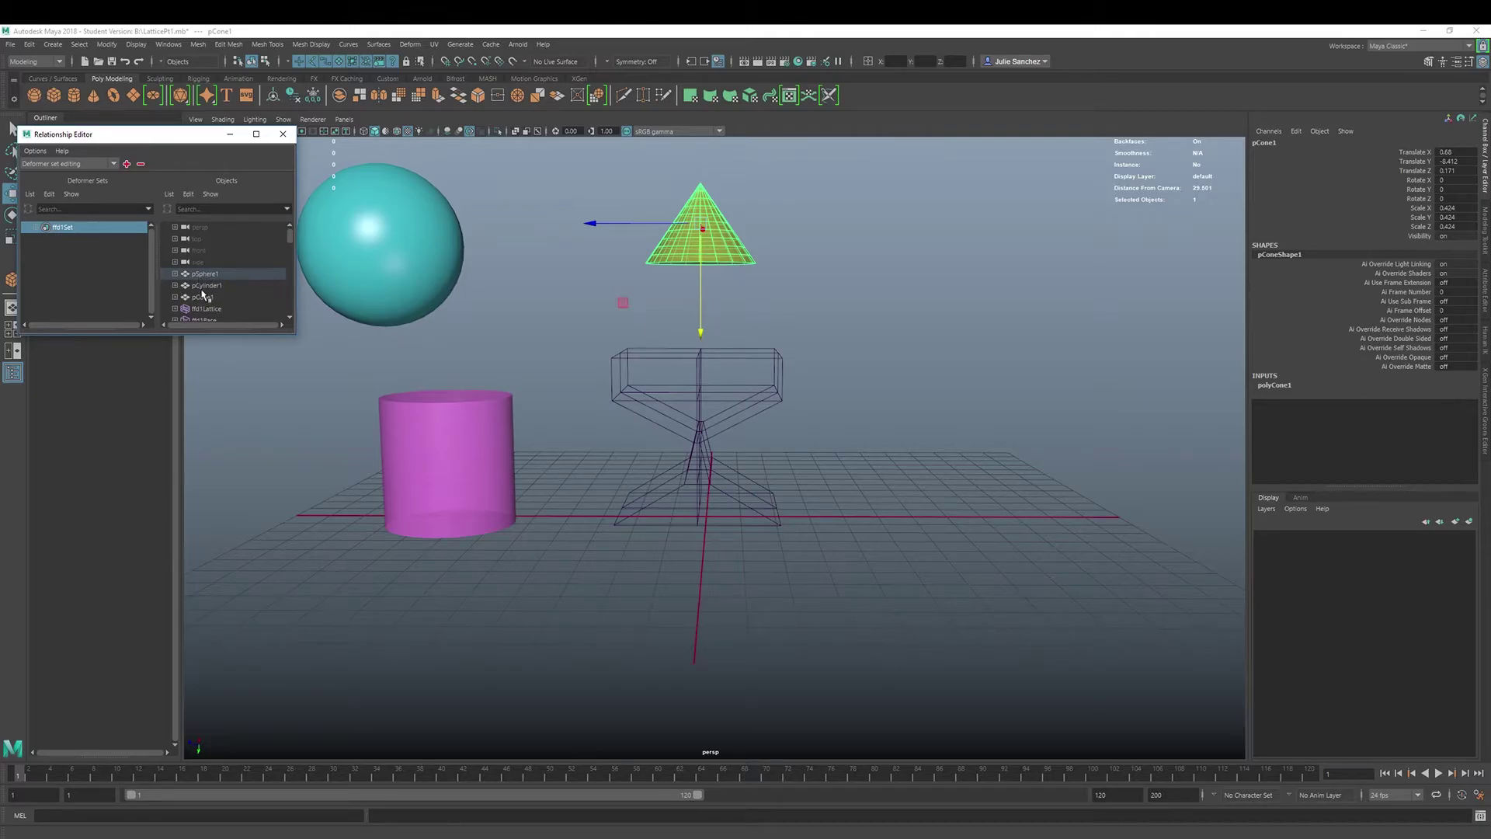
left_click(206, 301)
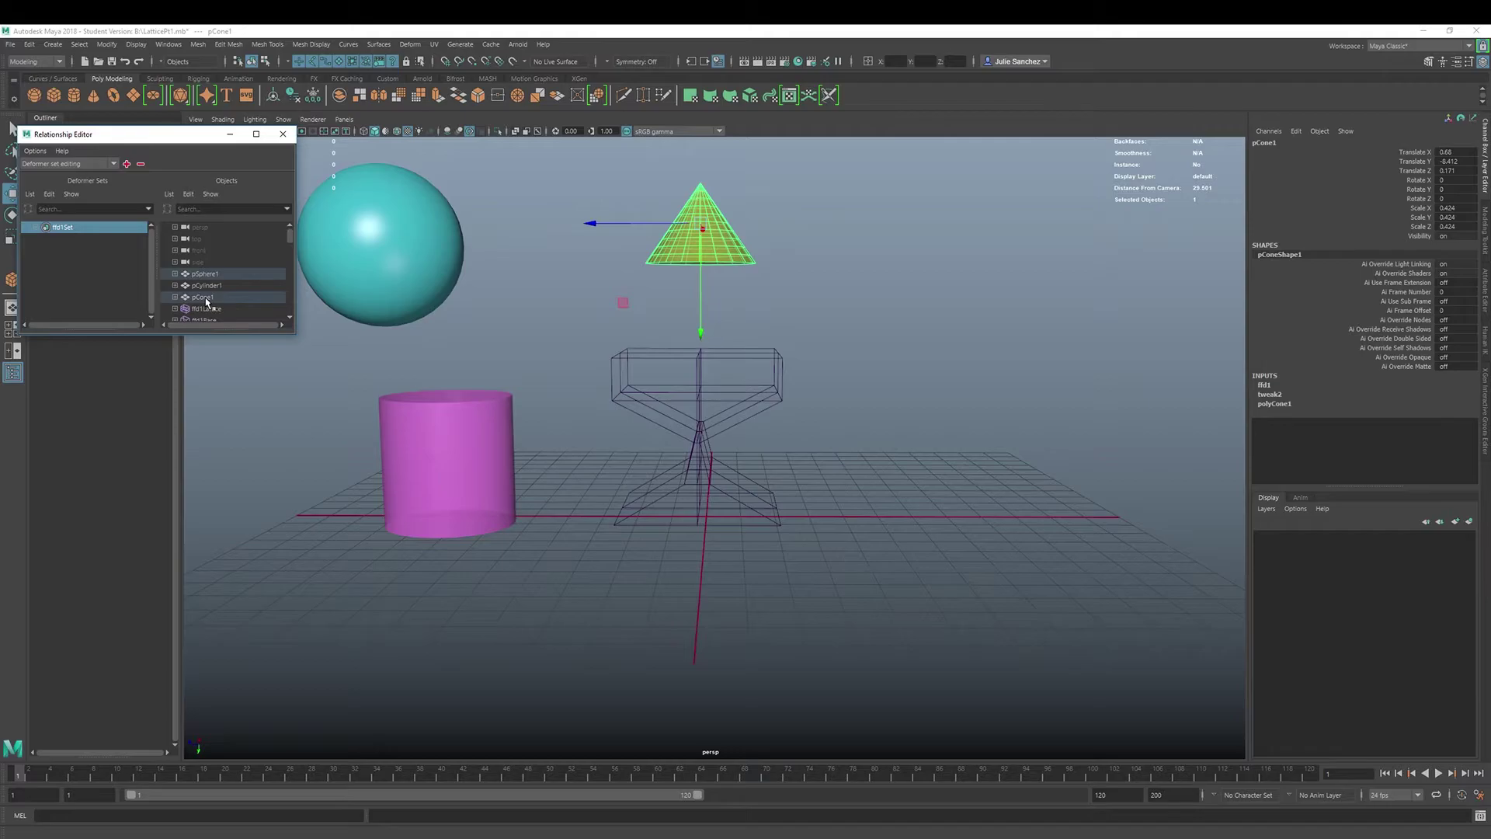
left_click(208, 287)
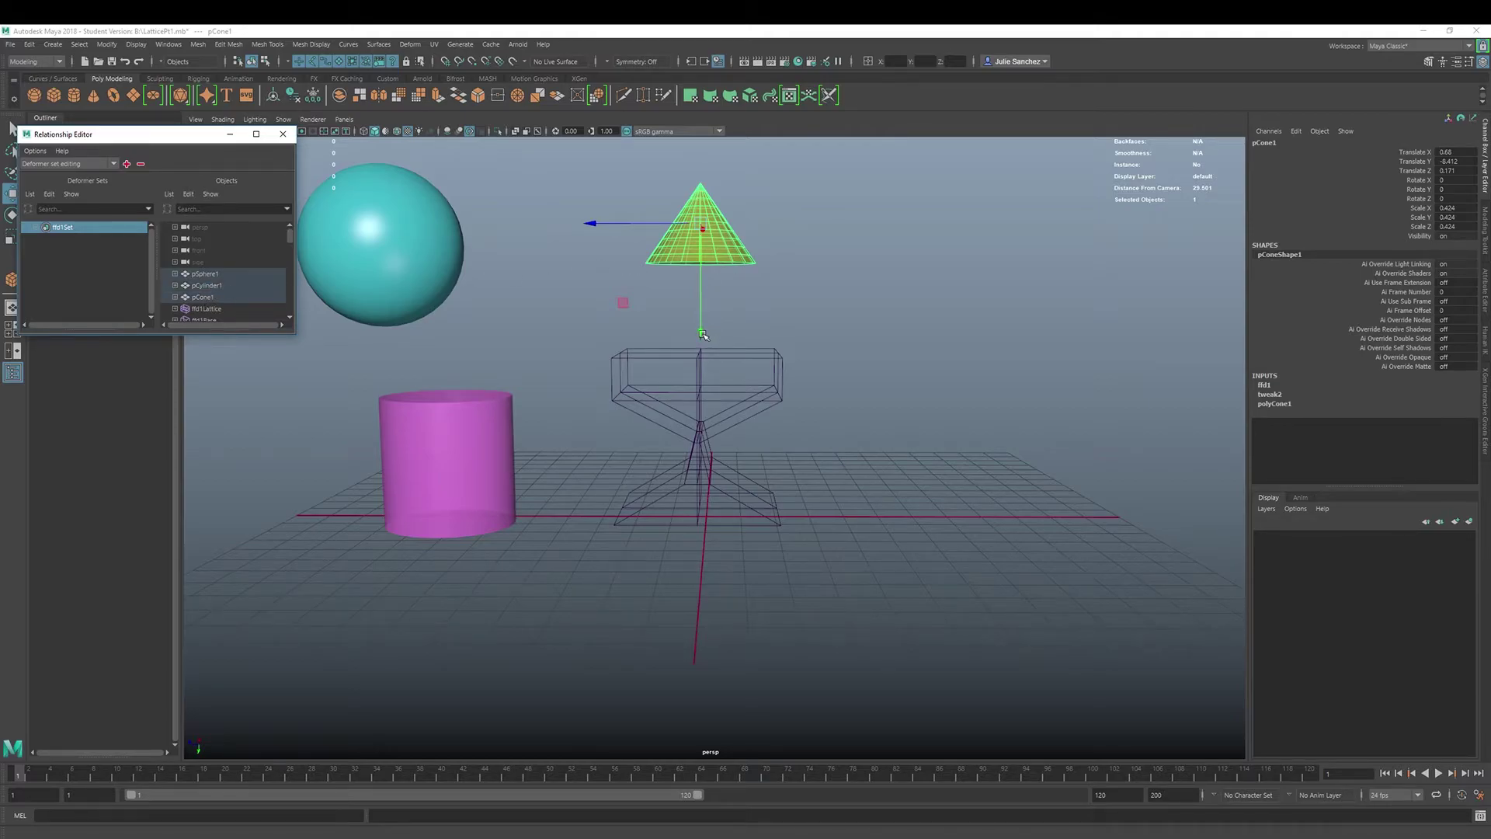
Pass the cone down through the lattice and move it to Translate Z 4.501 beside the sphere.
mouse_move(701, 333)
left_mouse_down()
mouse_move(720, 556)
mouse_move(709, 598)
mouse_move(732, 616)
mouse_move(704, 382)
mouse_move(703, 648)
mouse_move(701, 352)
left_mouse_up()
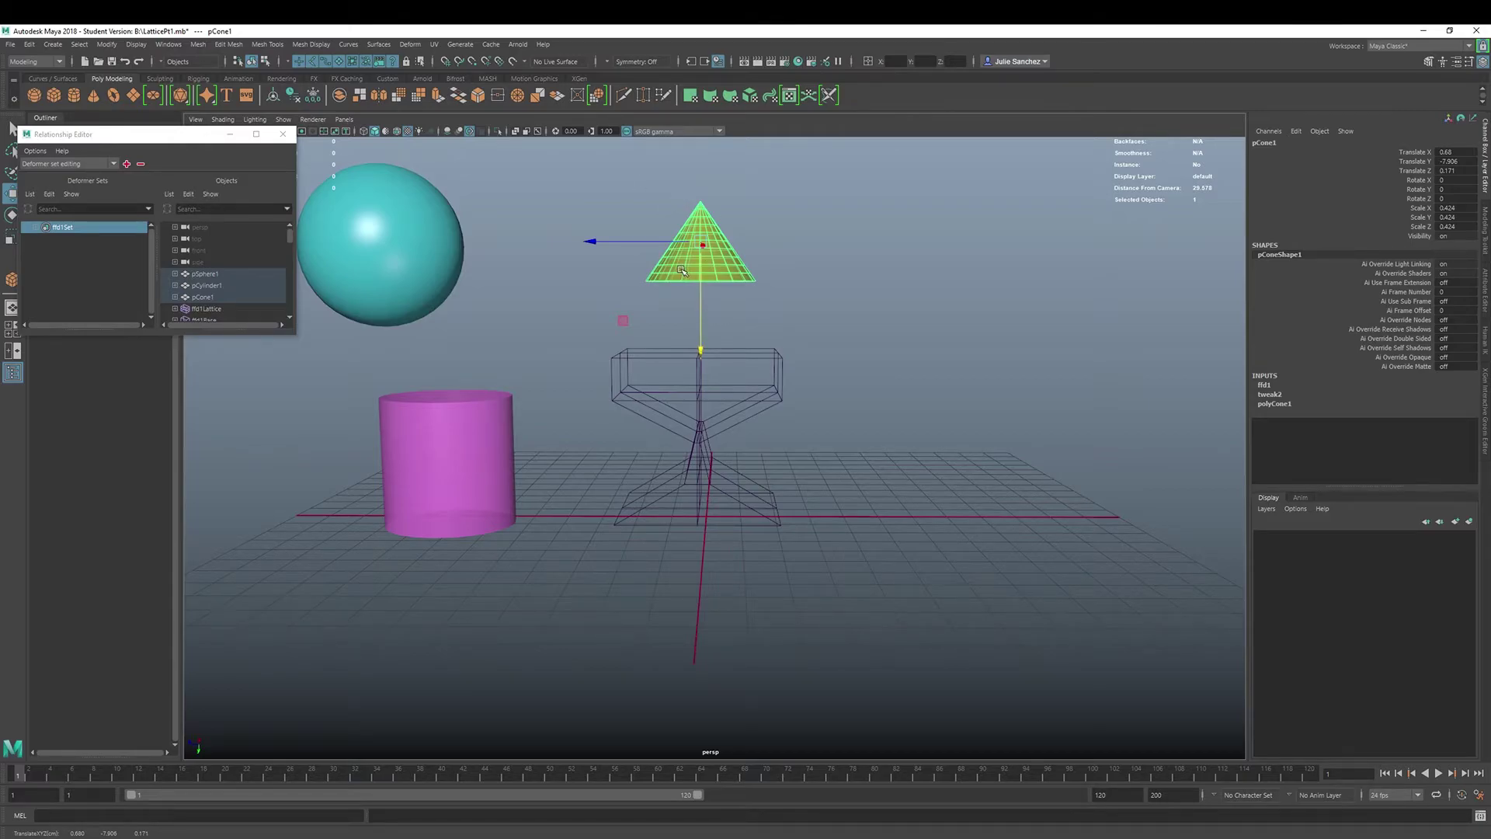
left_click_drag(592, 241, 454, 310)
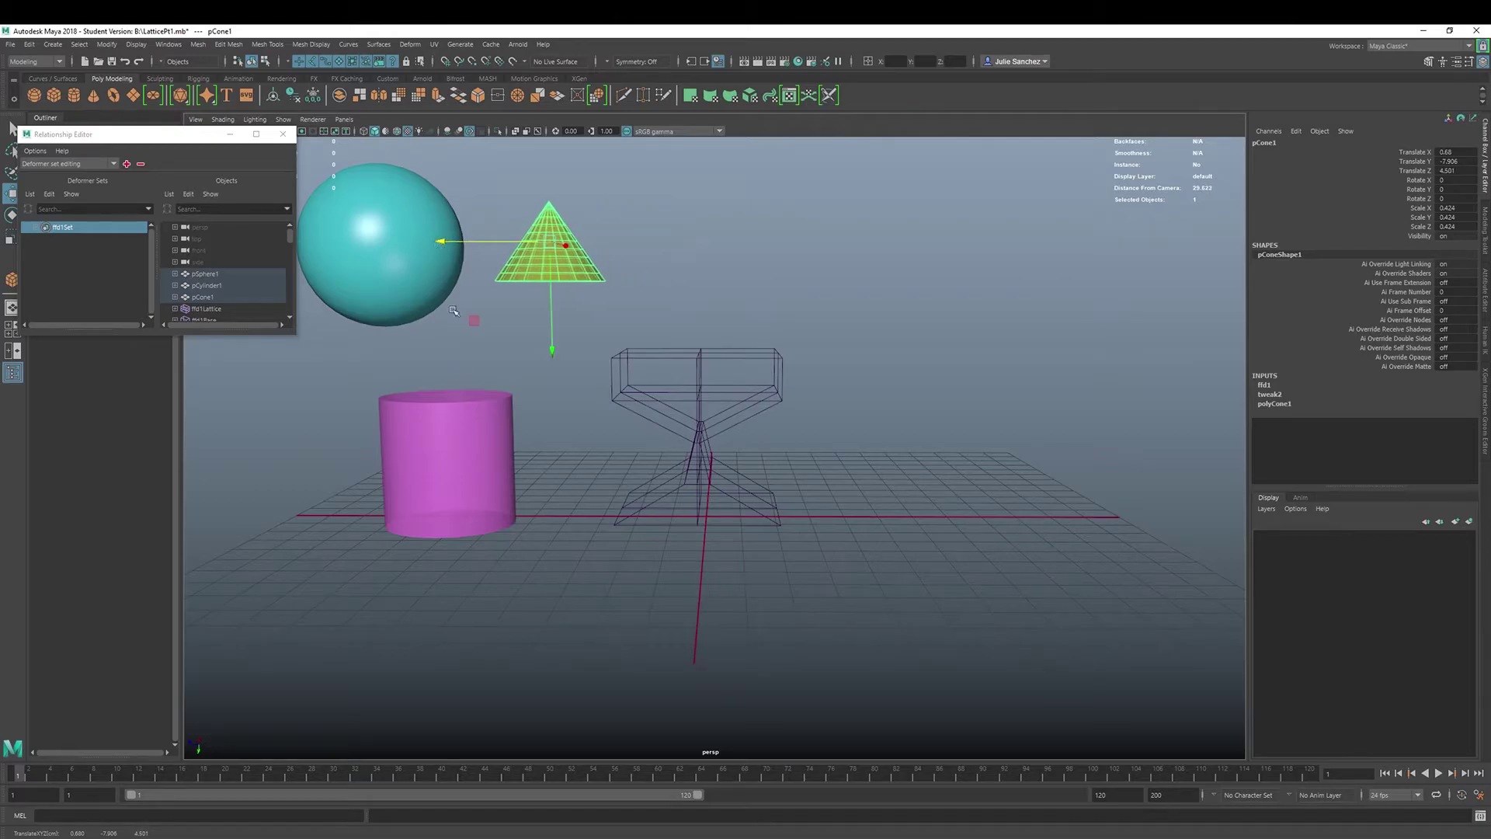
Select the cylinder, line it up with the lattice, and raise it above the lattice.
left_click(422, 461)
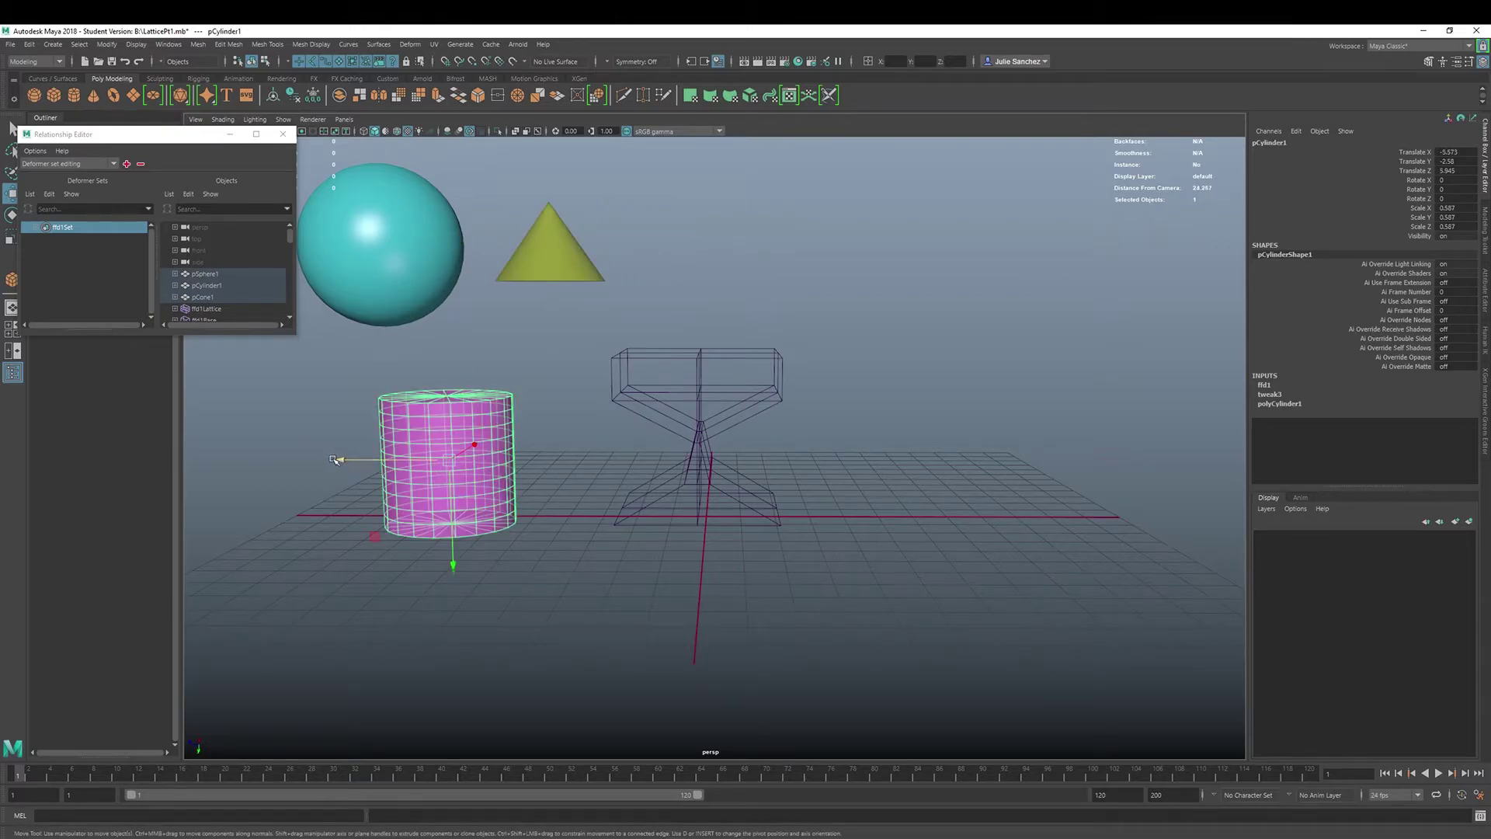
left_click_drag(341, 468, 585, 481)
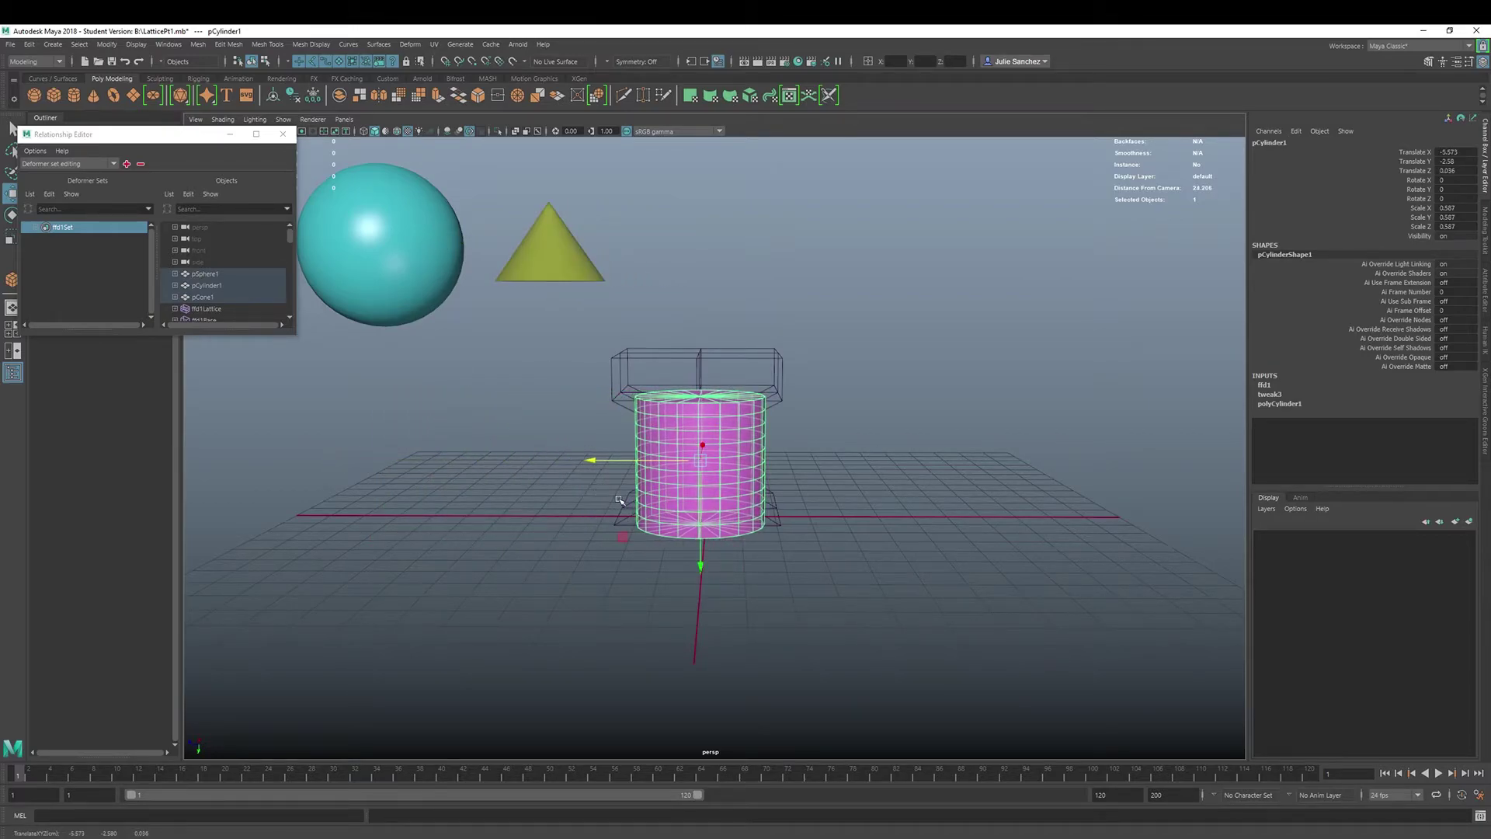
key("space")
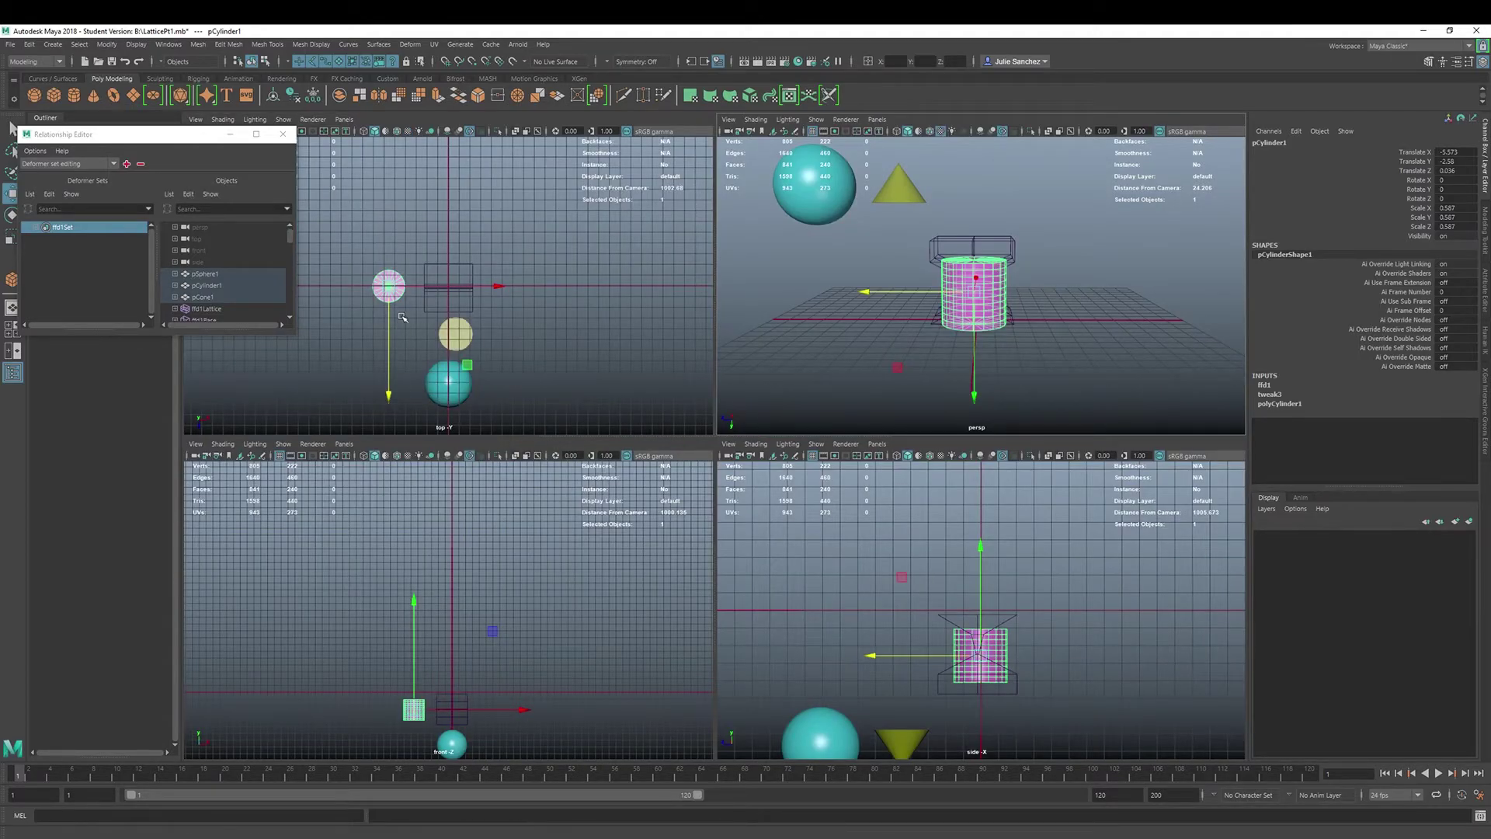
mouse_move(501, 287)
left_mouse_down()
mouse_move(606, 291)
mouse_move(469, 305)
mouse_move(493, 305)
left_mouse_up()
key("space")
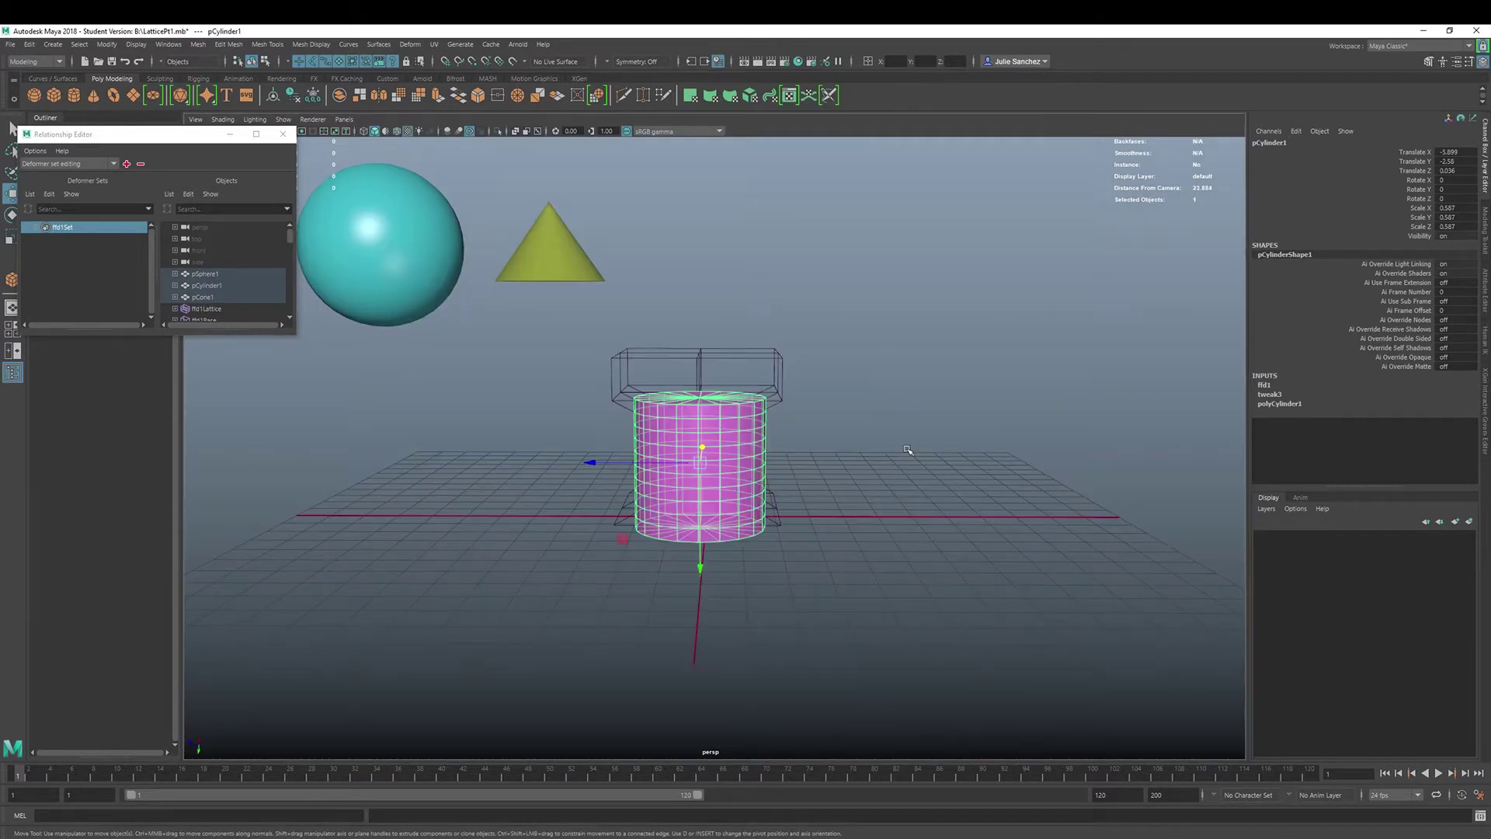
left_click_drag(924, 419, 784, 456, "alt")
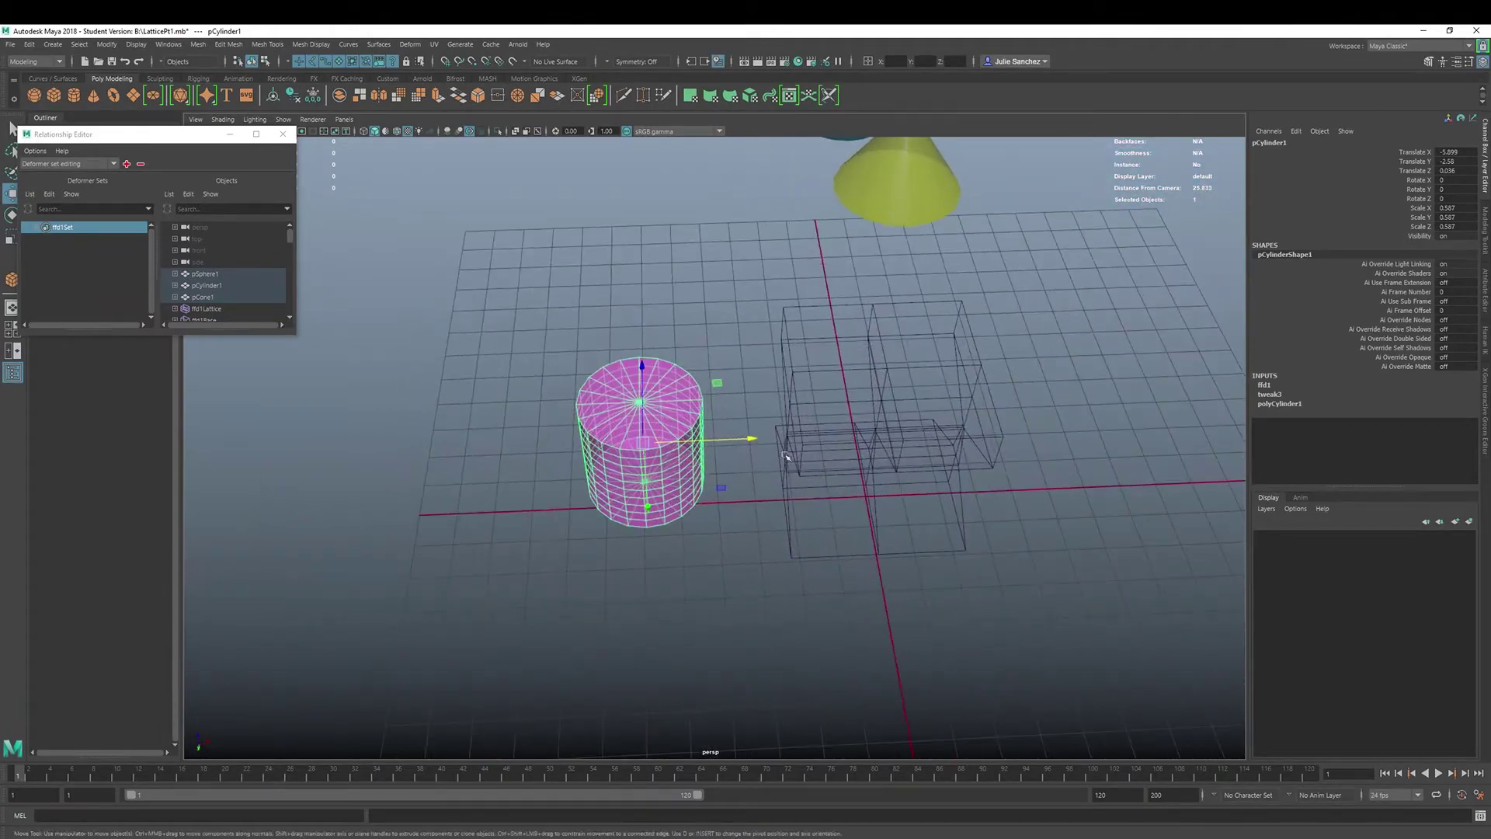
left_click_drag(648, 513, 636, 367)
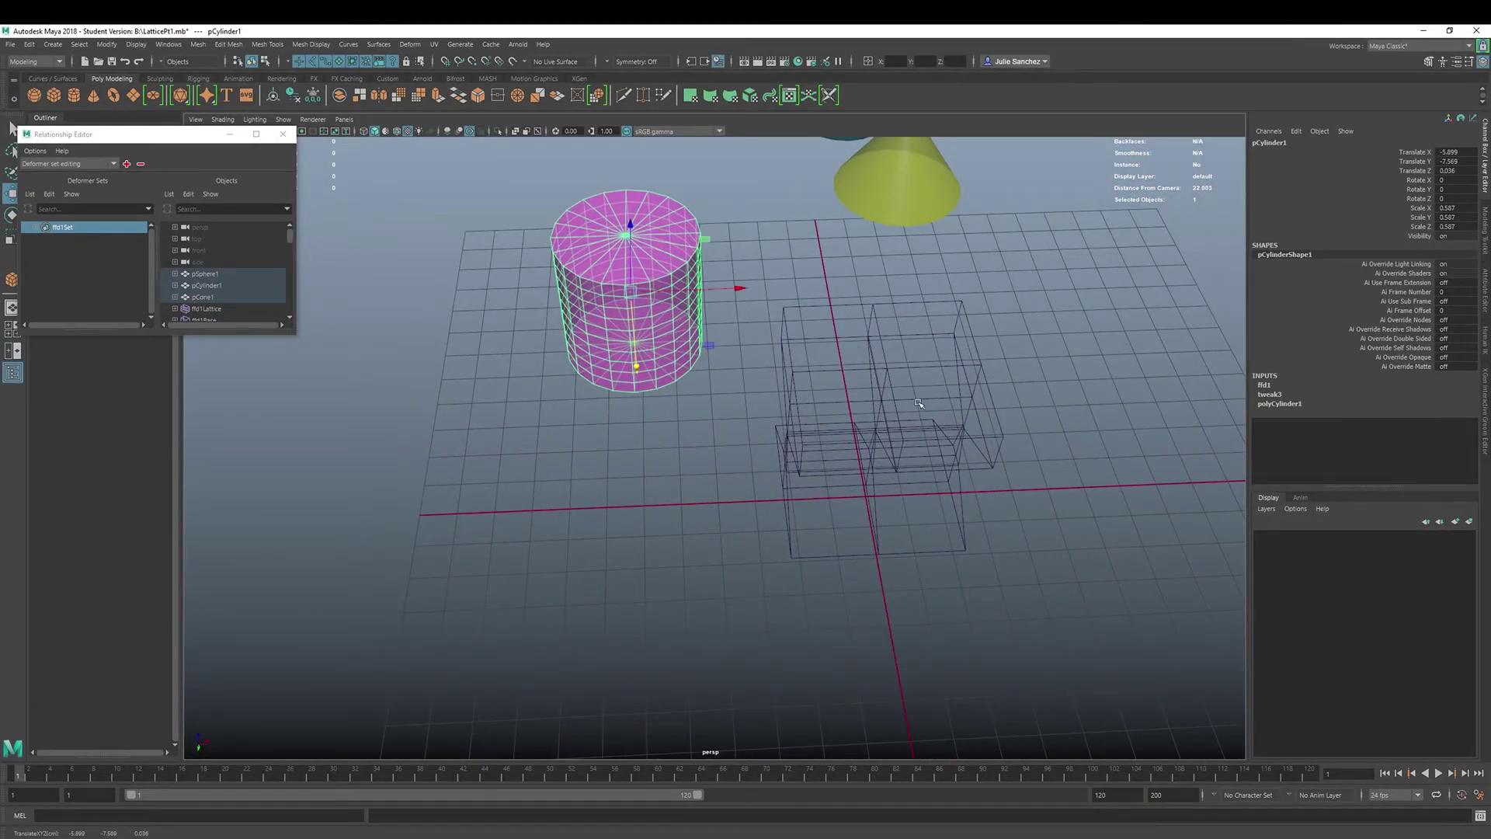
Centre the cylinder over the lattice from the top view and frame it in perspective.
key("space")
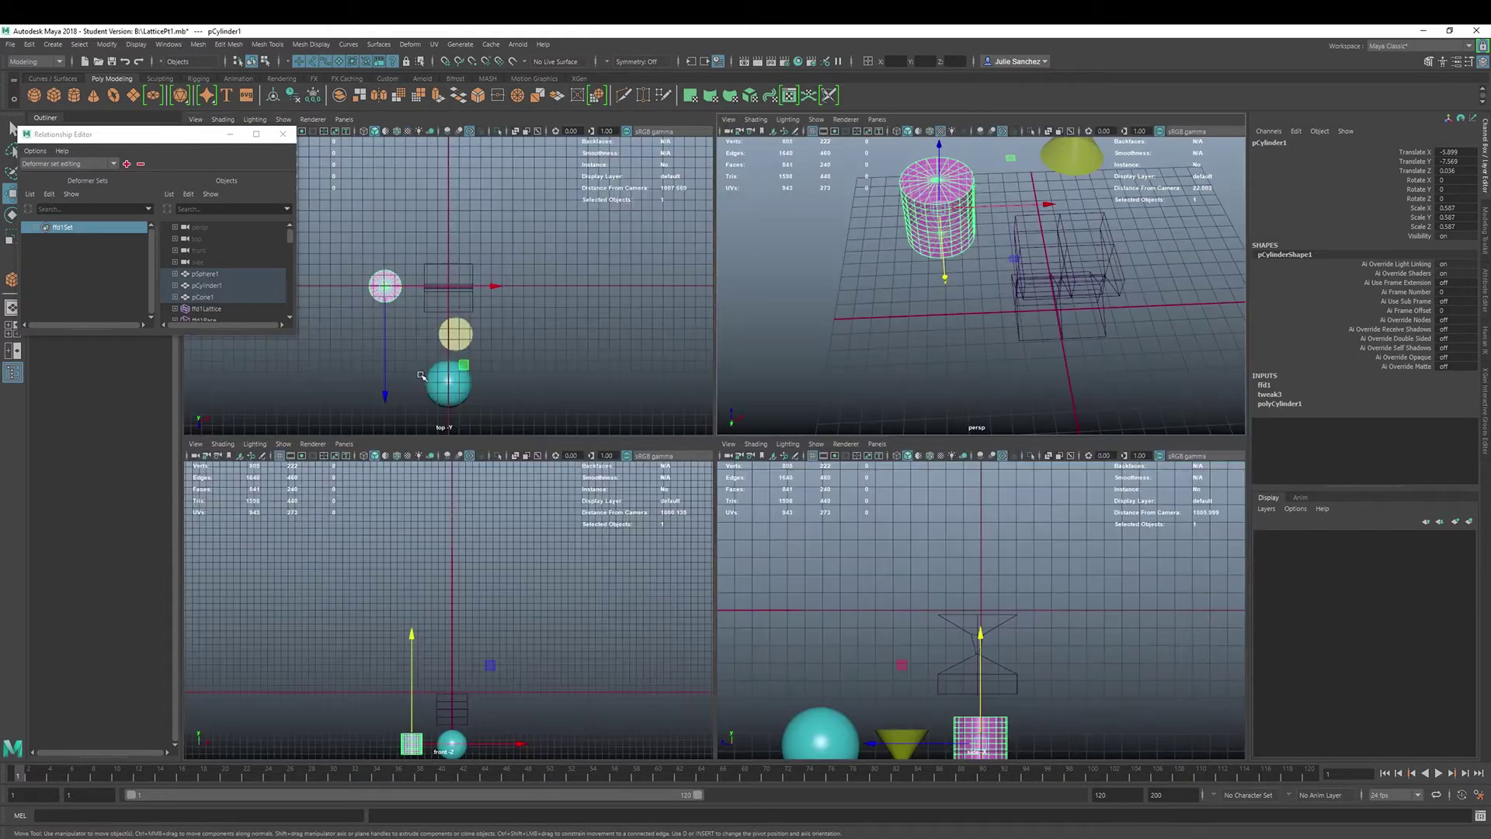
left_click_drag(497, 287, 554, 285)
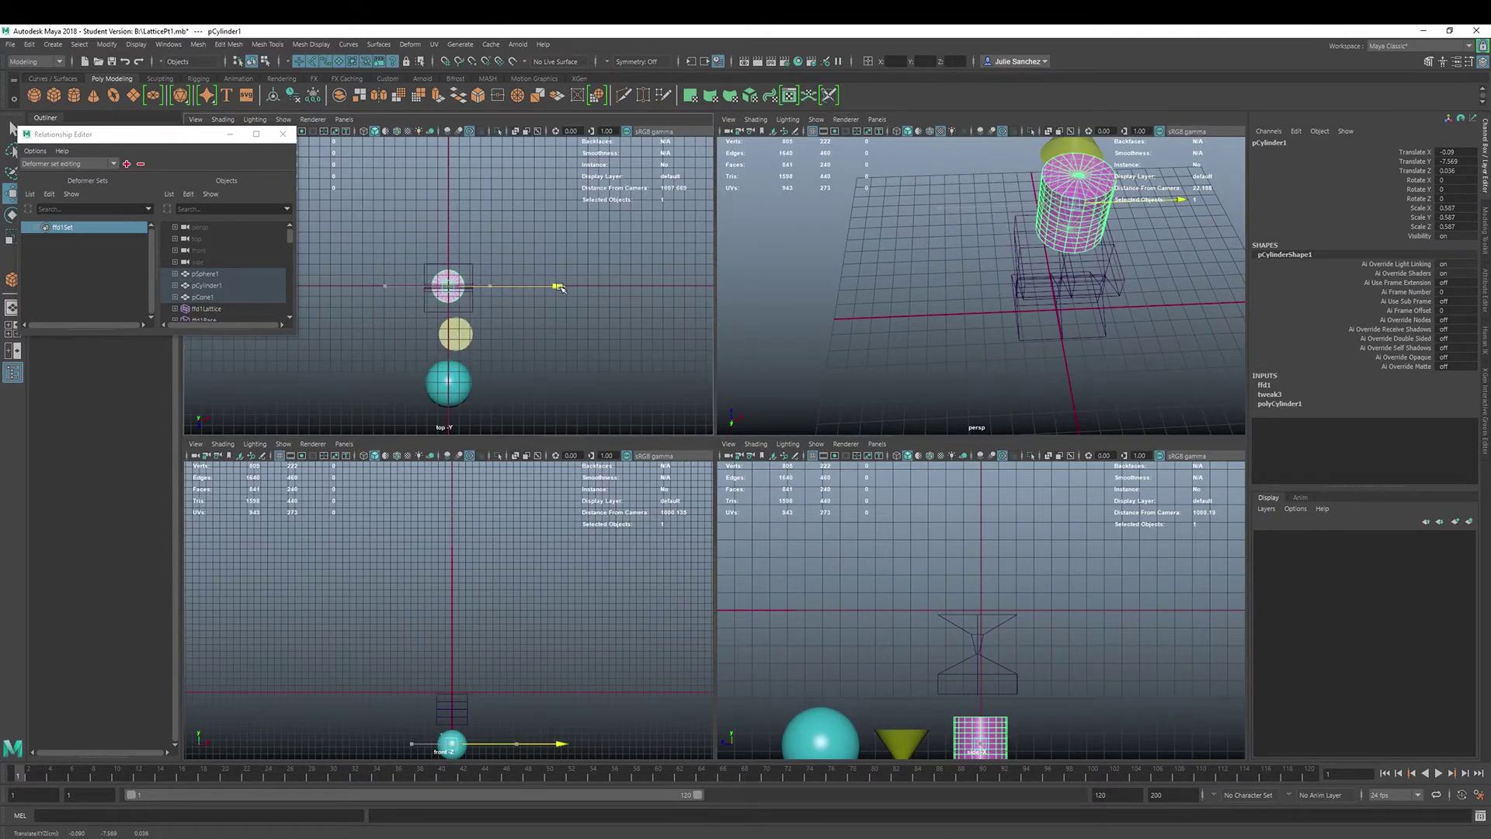
key("space")
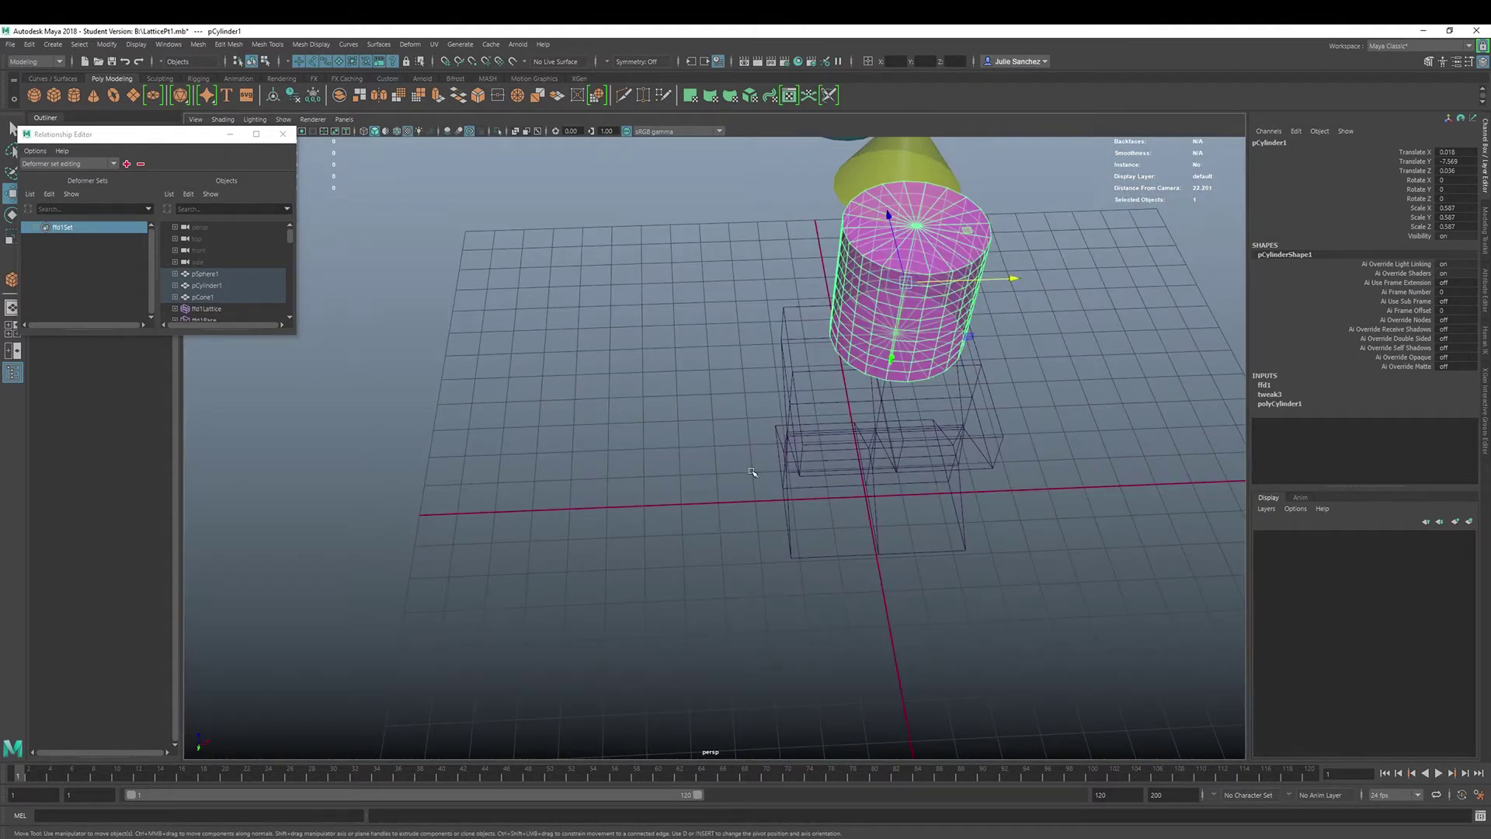
left_click_drag(752, 471, 854, 390, "alt")
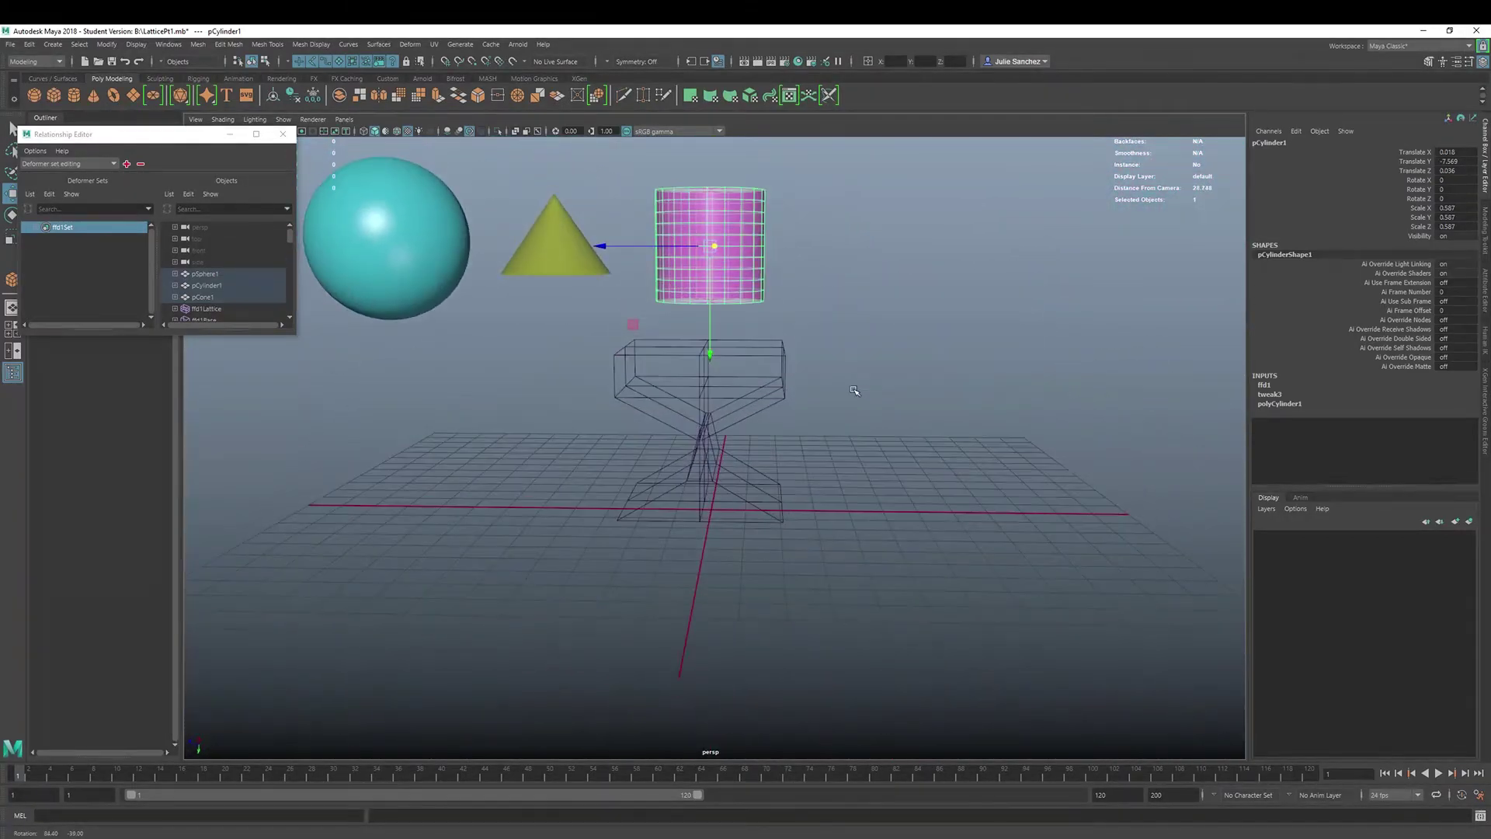
key("f")
scroll(838, 385, "down", 6)
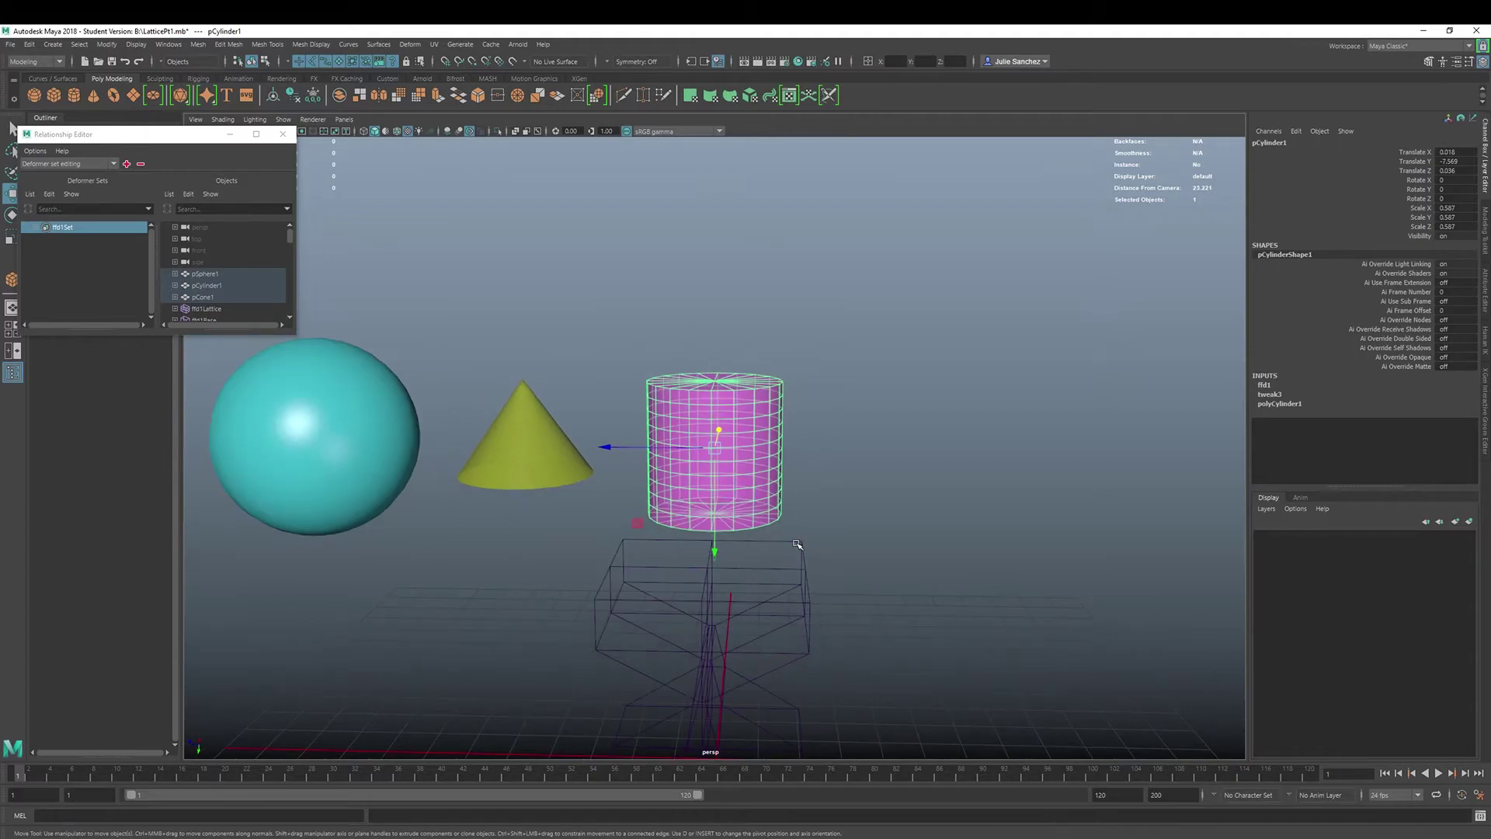
left_click_drag(794, 540, 788, 486, "alt")
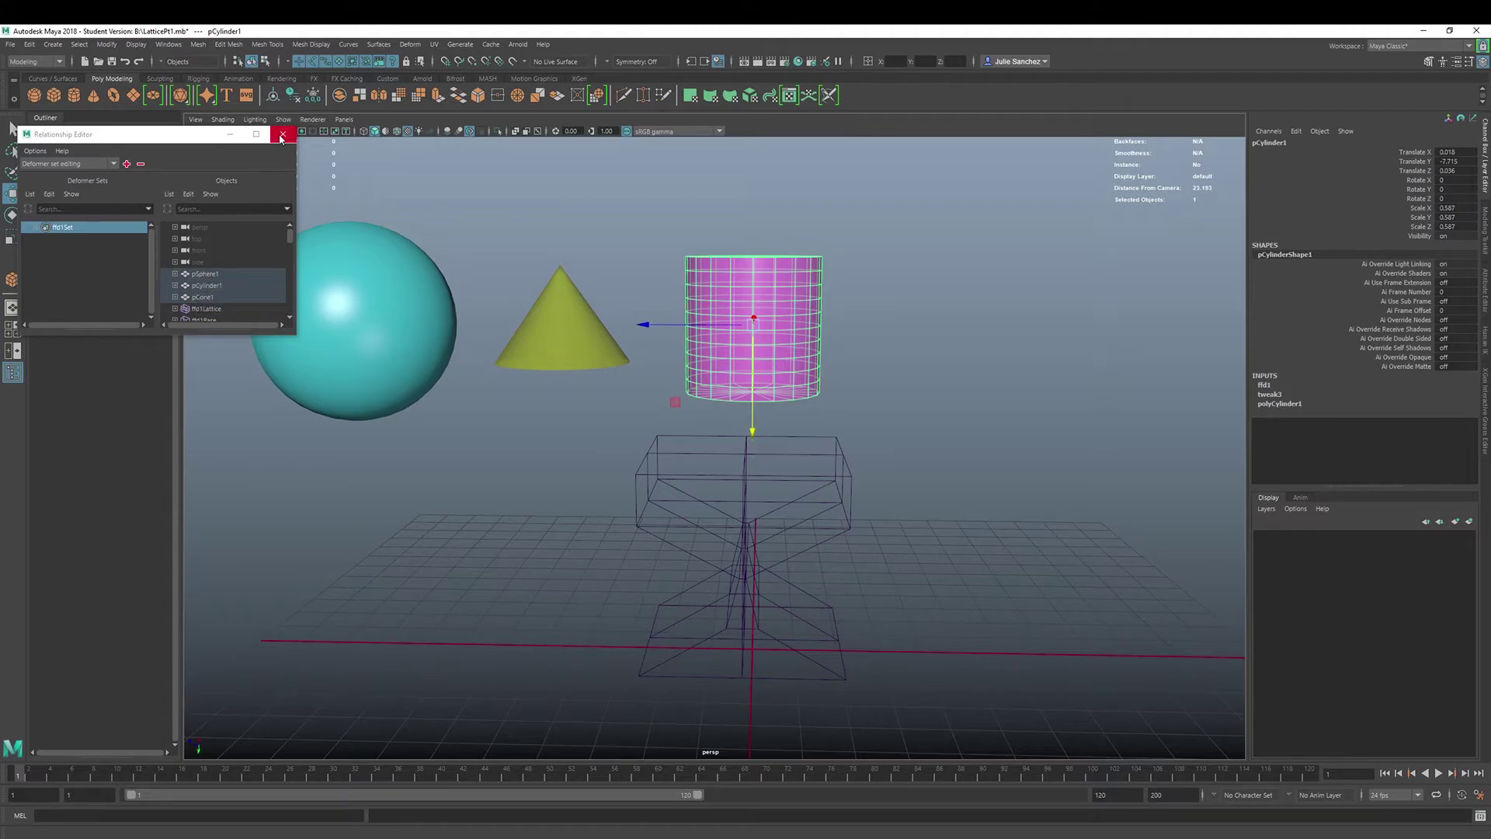
Slide the cylinder down through the lattice and move it out, undeformed, beside the cone.
left_click(282, 135)
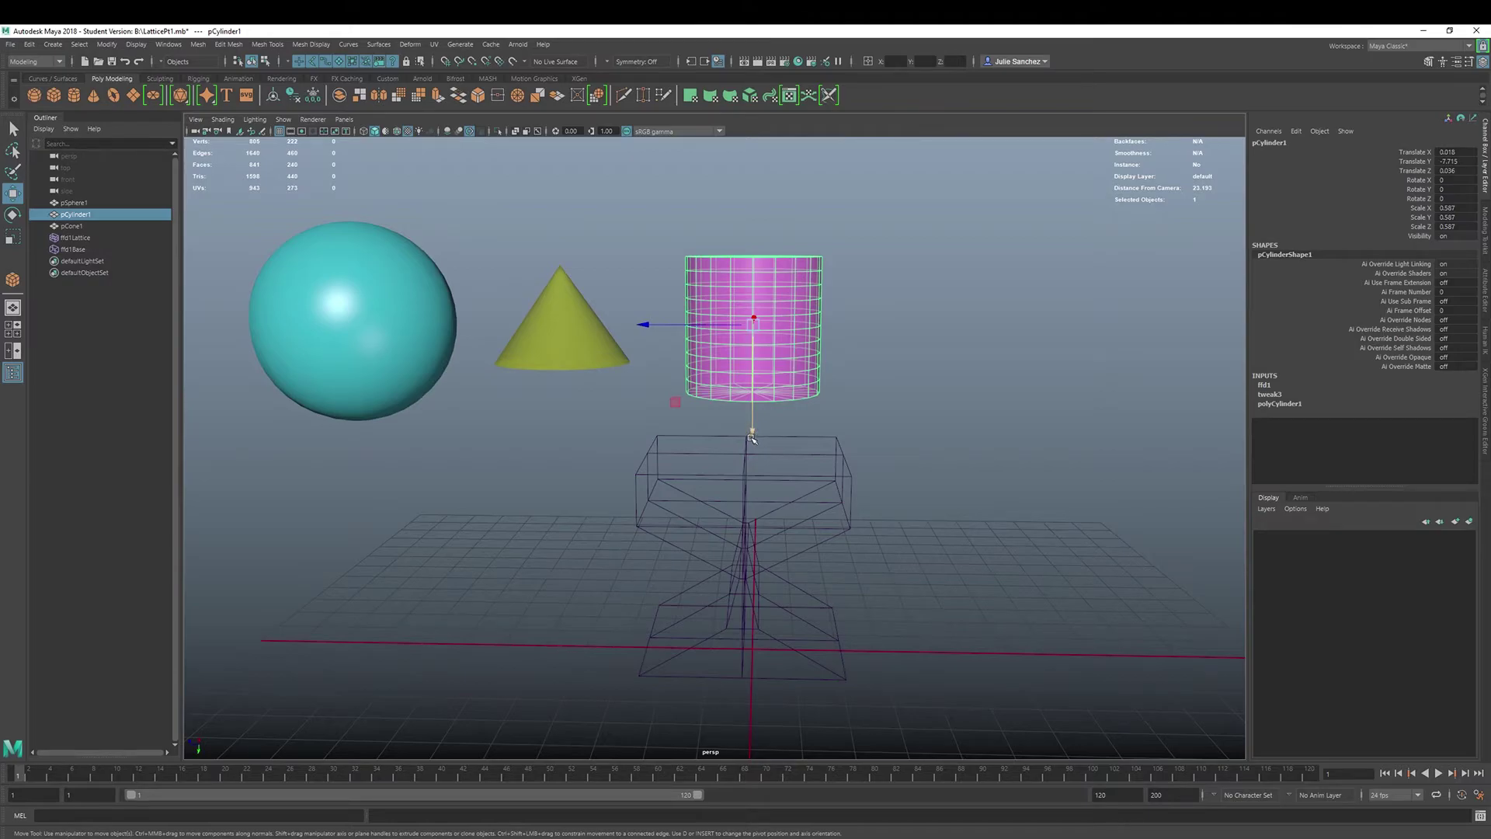
left_click_drag(751, 438, 746, 378)
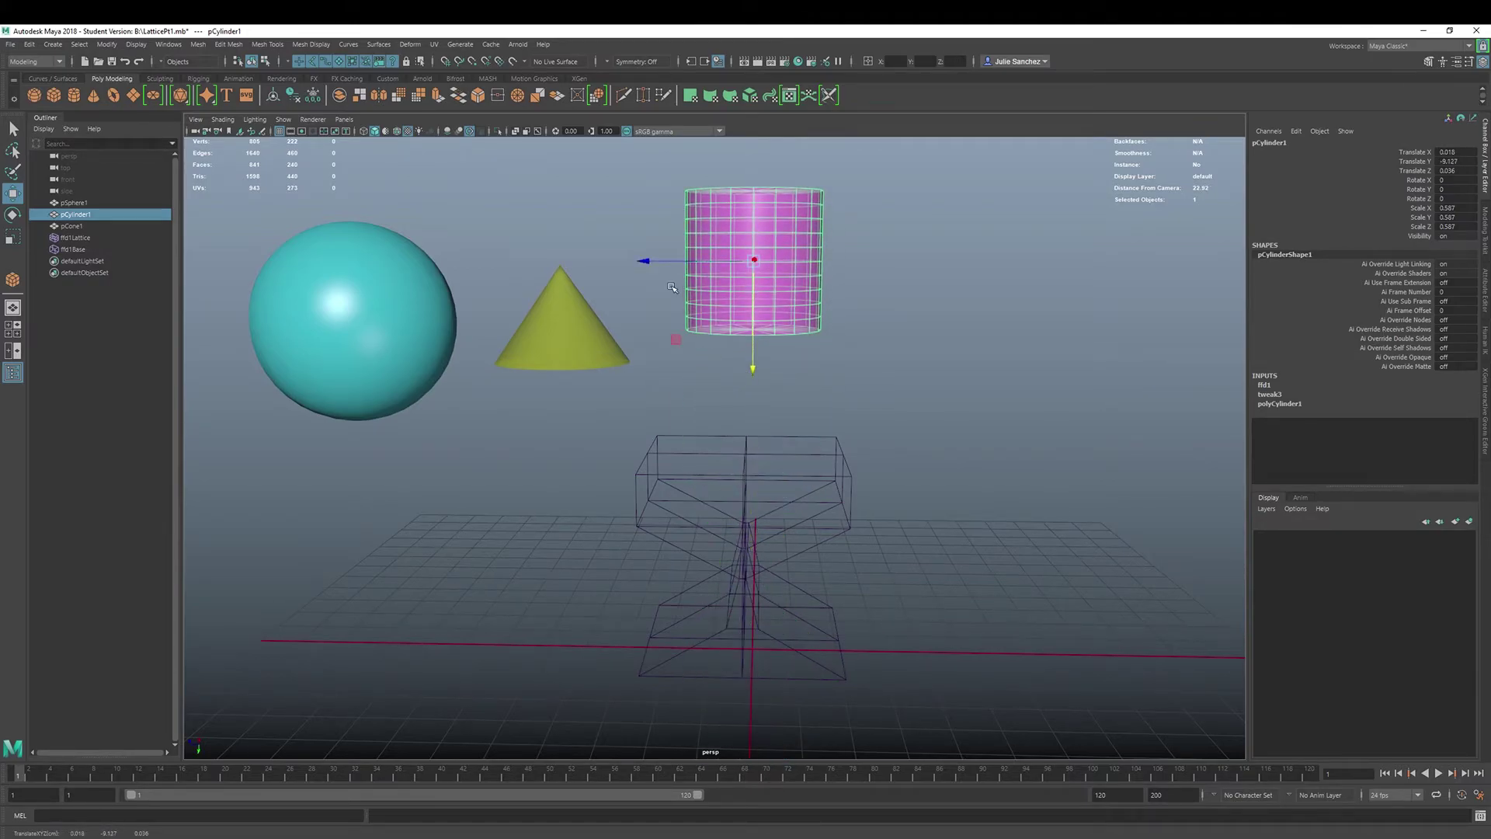
left_click_drag(673, 288, 964, 312)
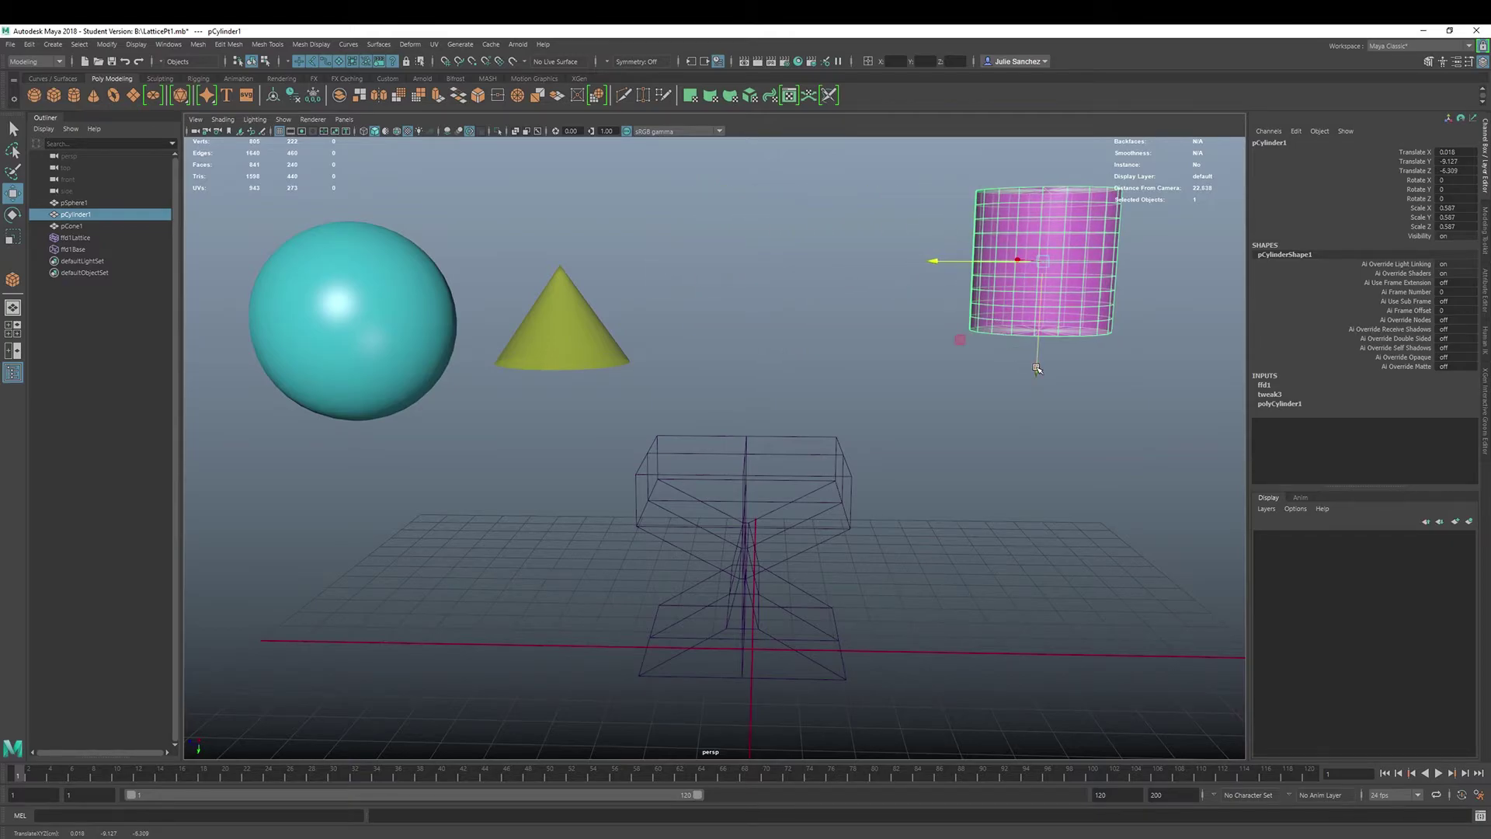
left_click_drag(1037, 369, 1045, 449)
Line the cone up with the others, move the sphere to Translate Z 6.59, and switch it to vertex mode.
left_click(597, 356)
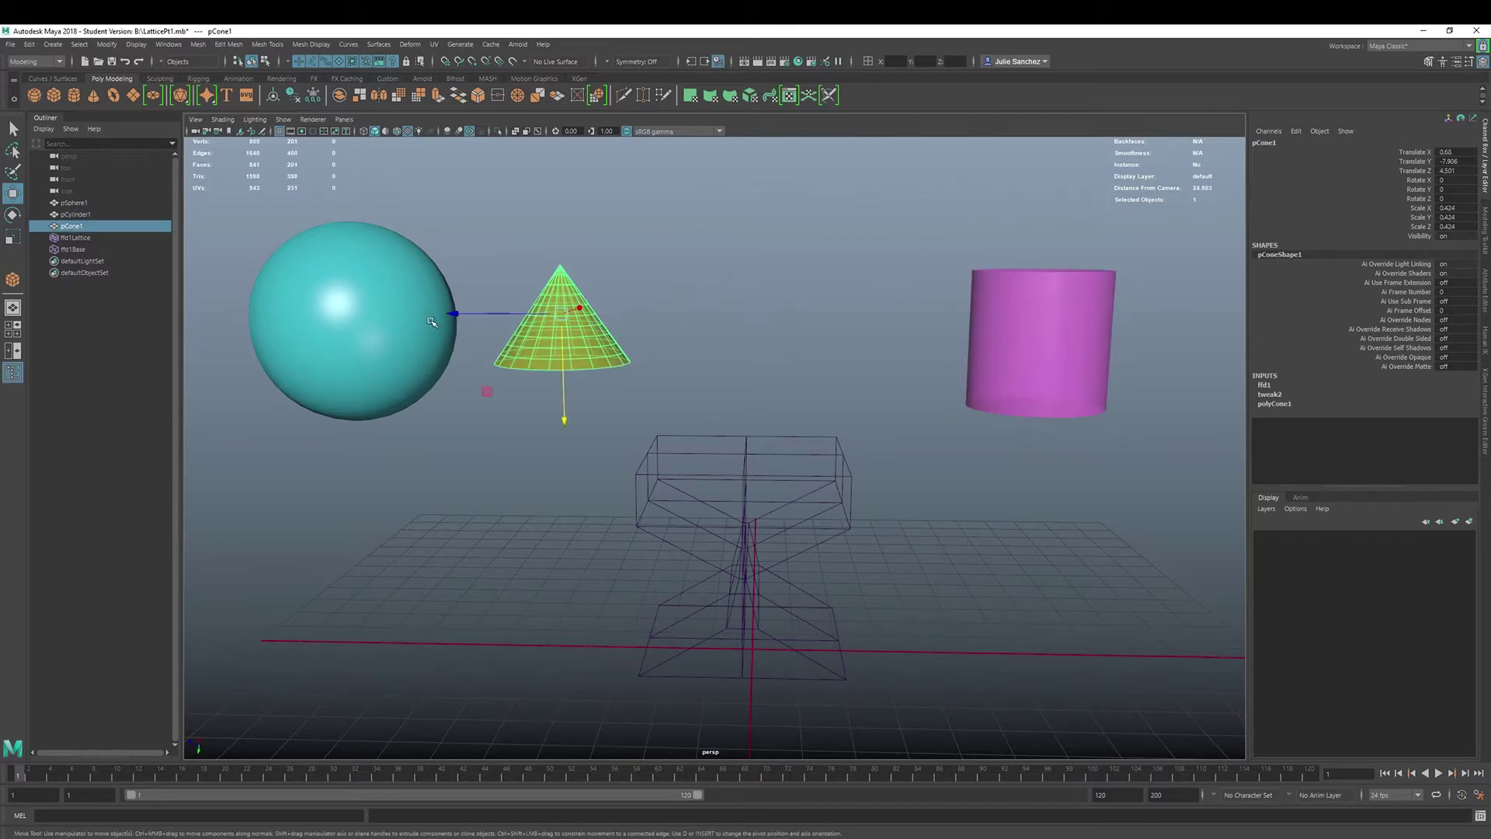
left_click_drag(454, 314, 643, 329)
left_click(396, 333)
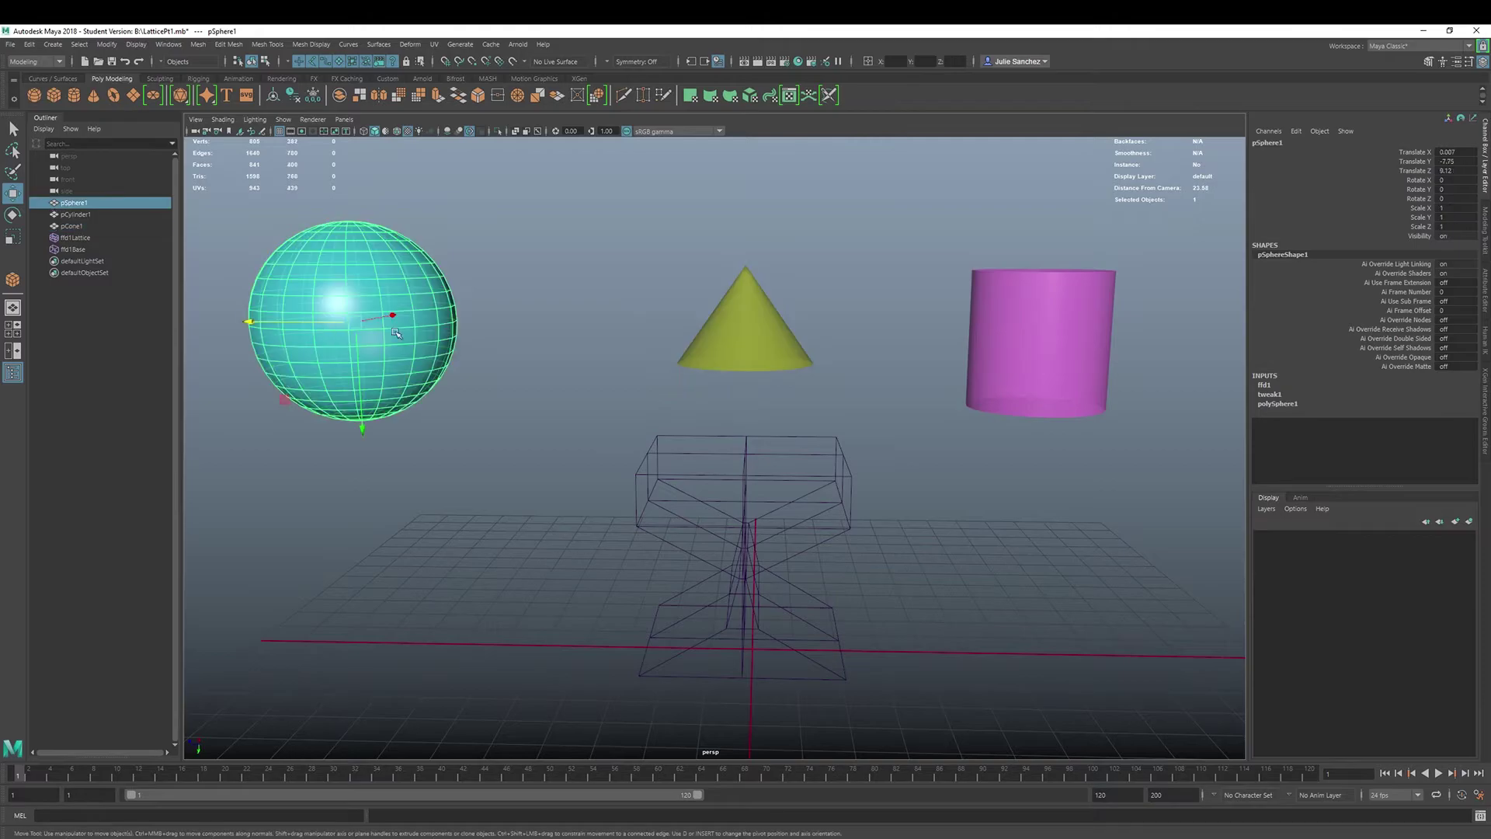
left_click_drag(248, 321, 355, 324)
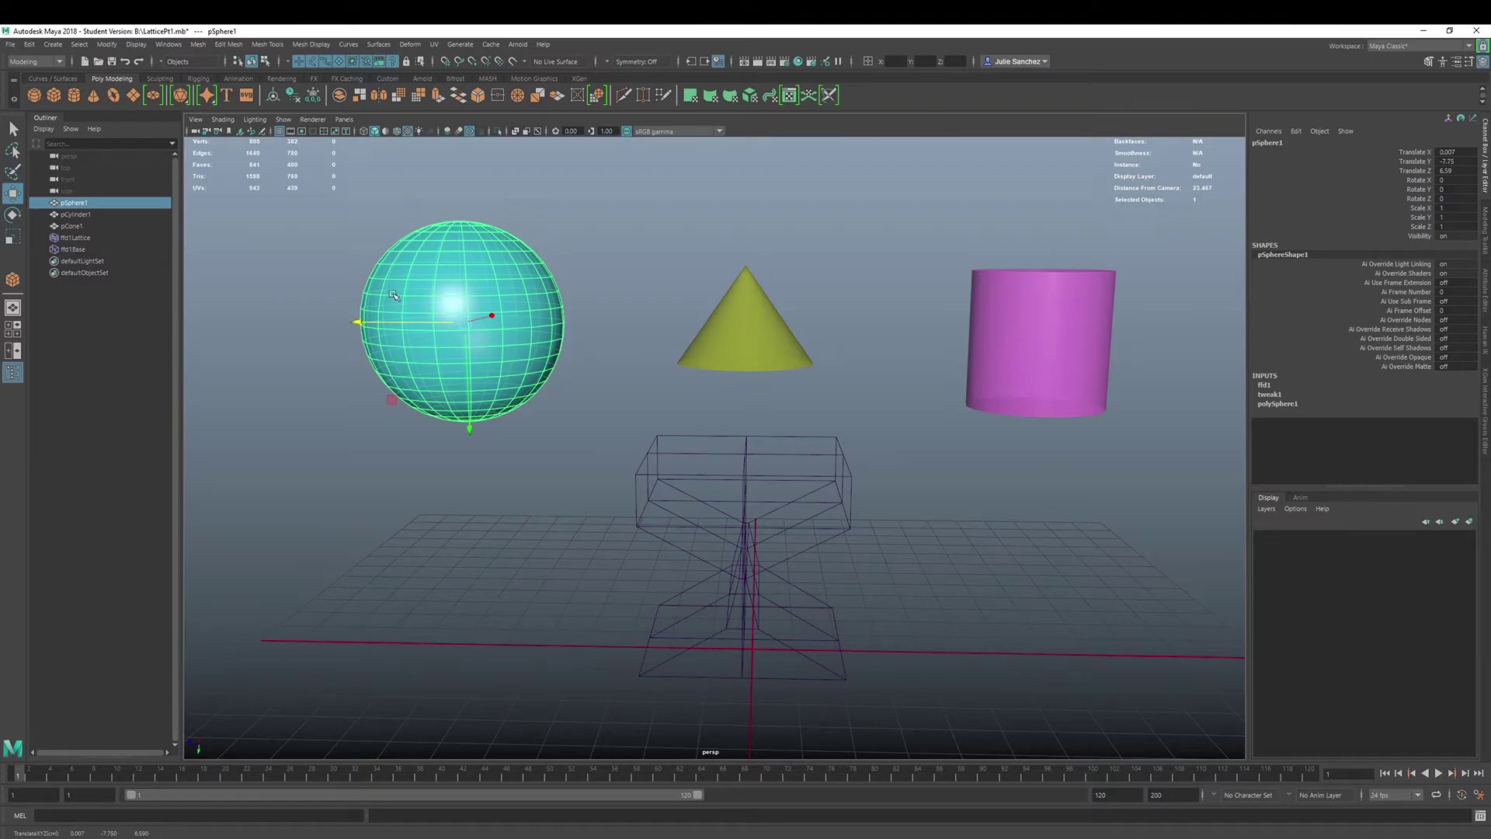
right_click(533, 302)
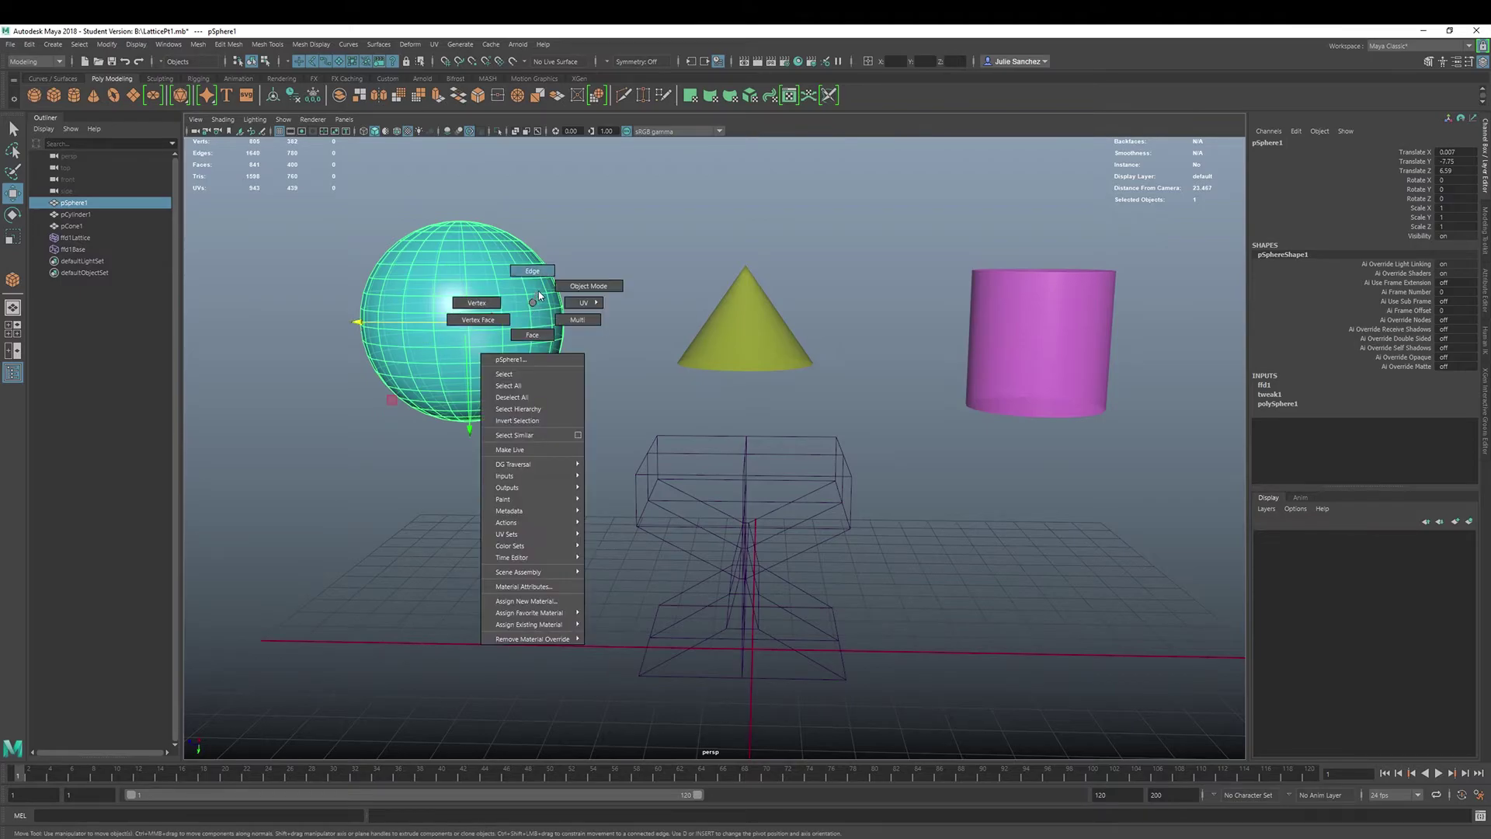
left_click(477, 303)
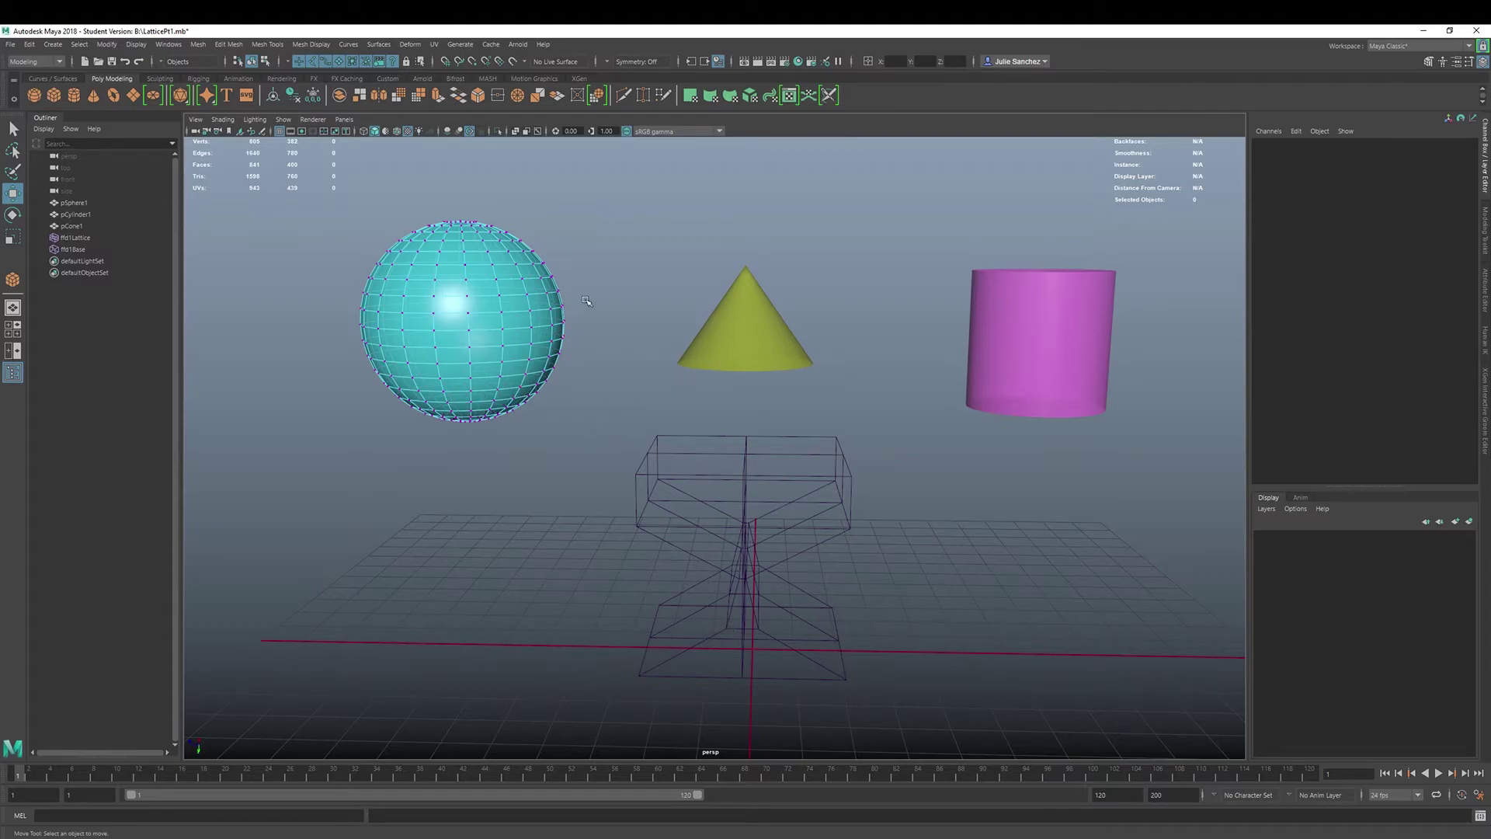
left_click_drag(527, 215, 605, 415)
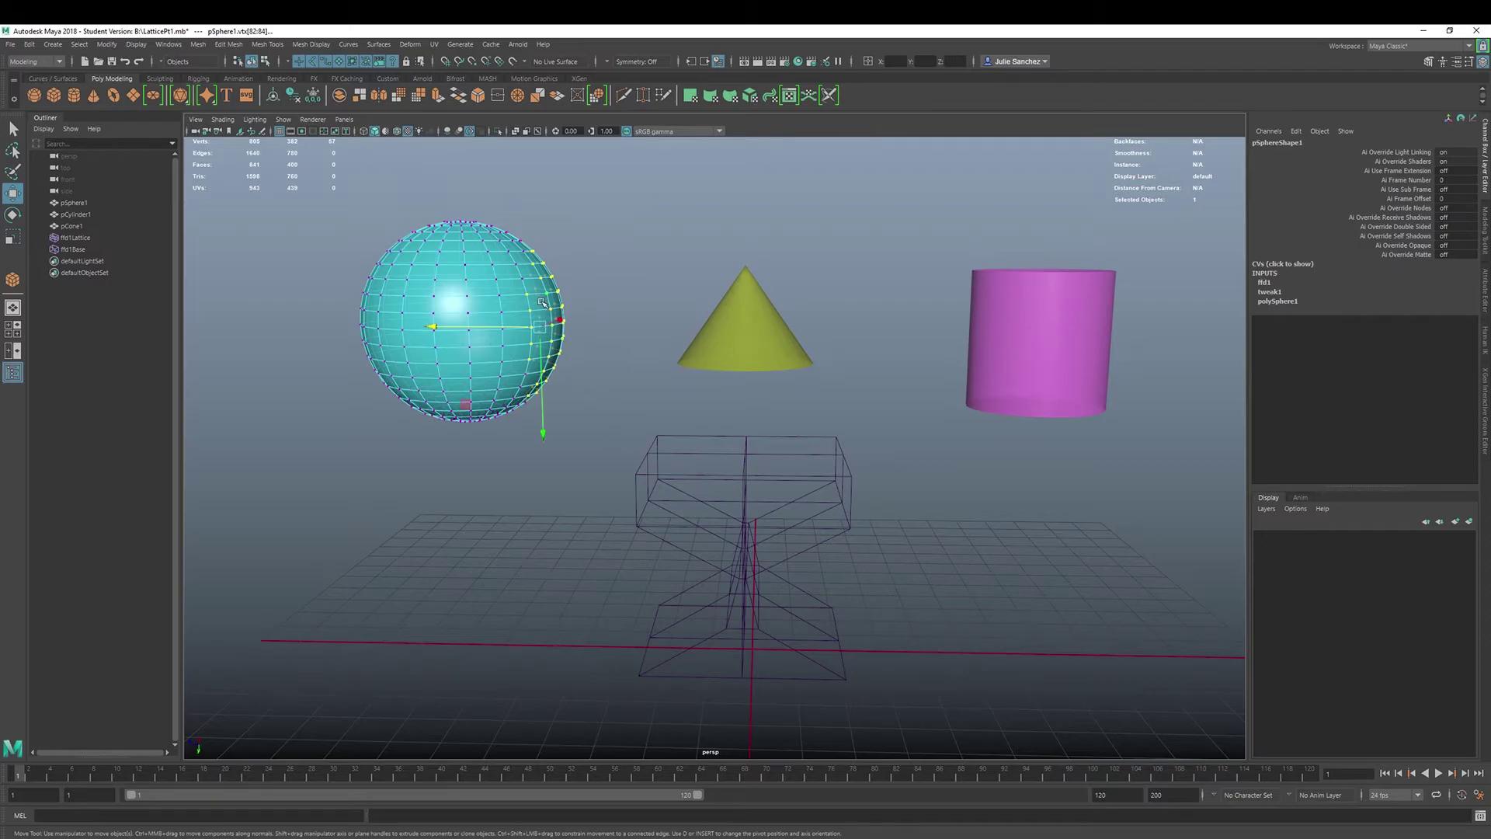
left_click(410, 44)
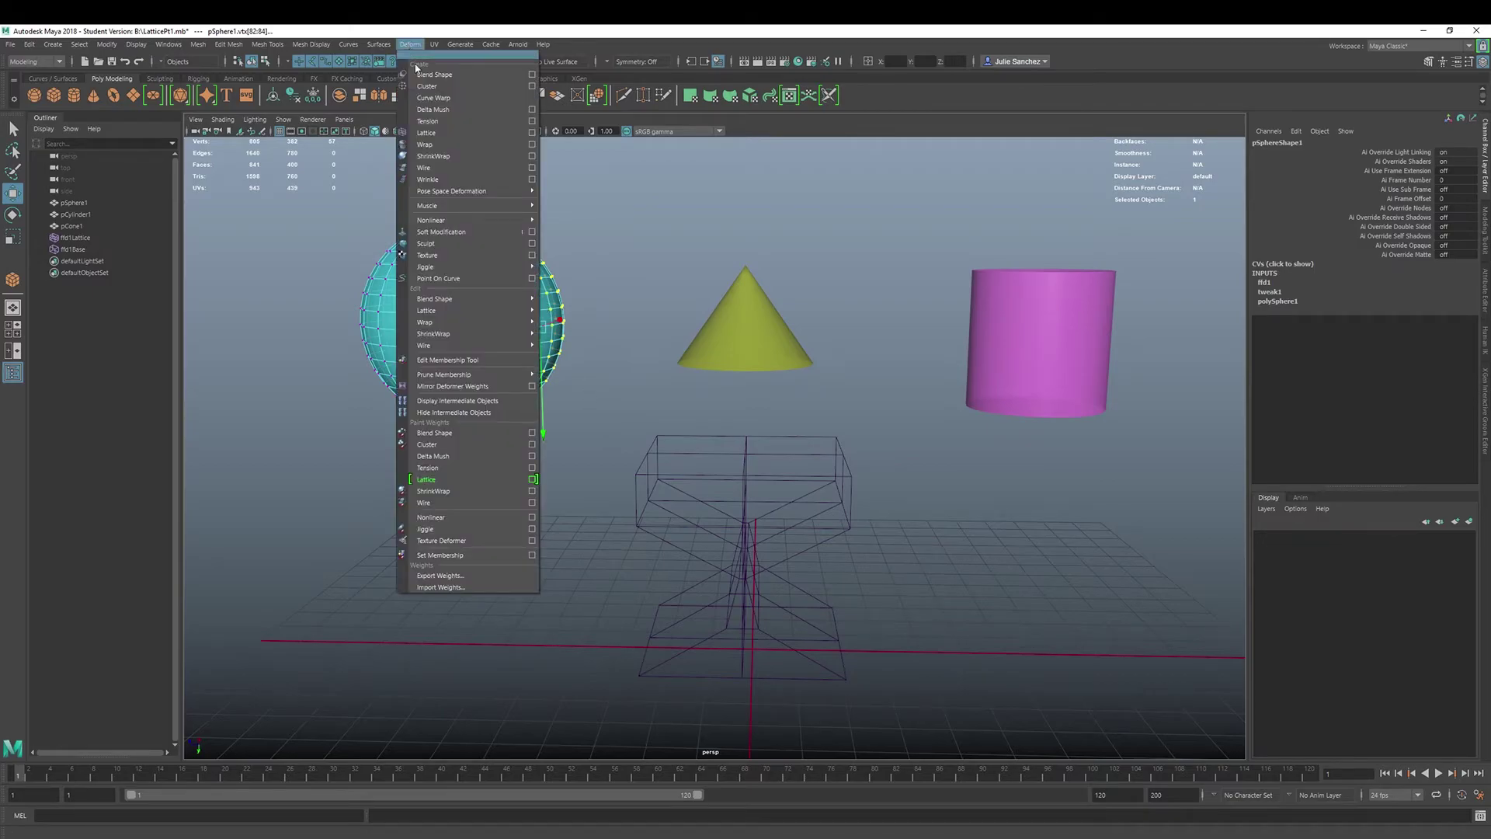
left_click(427, 133)
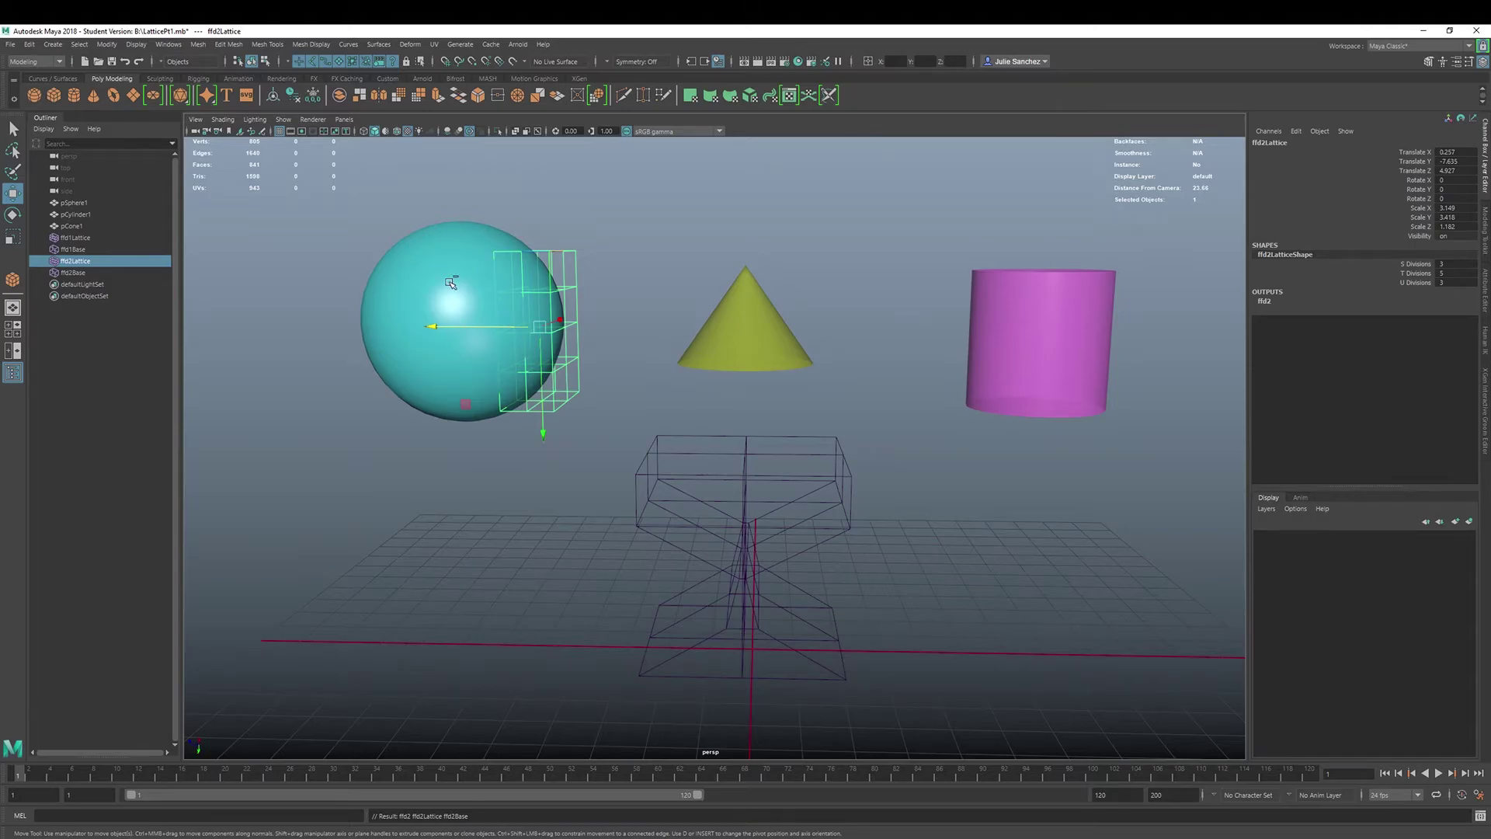
key("ctrl+z")
key("ctrl+z")
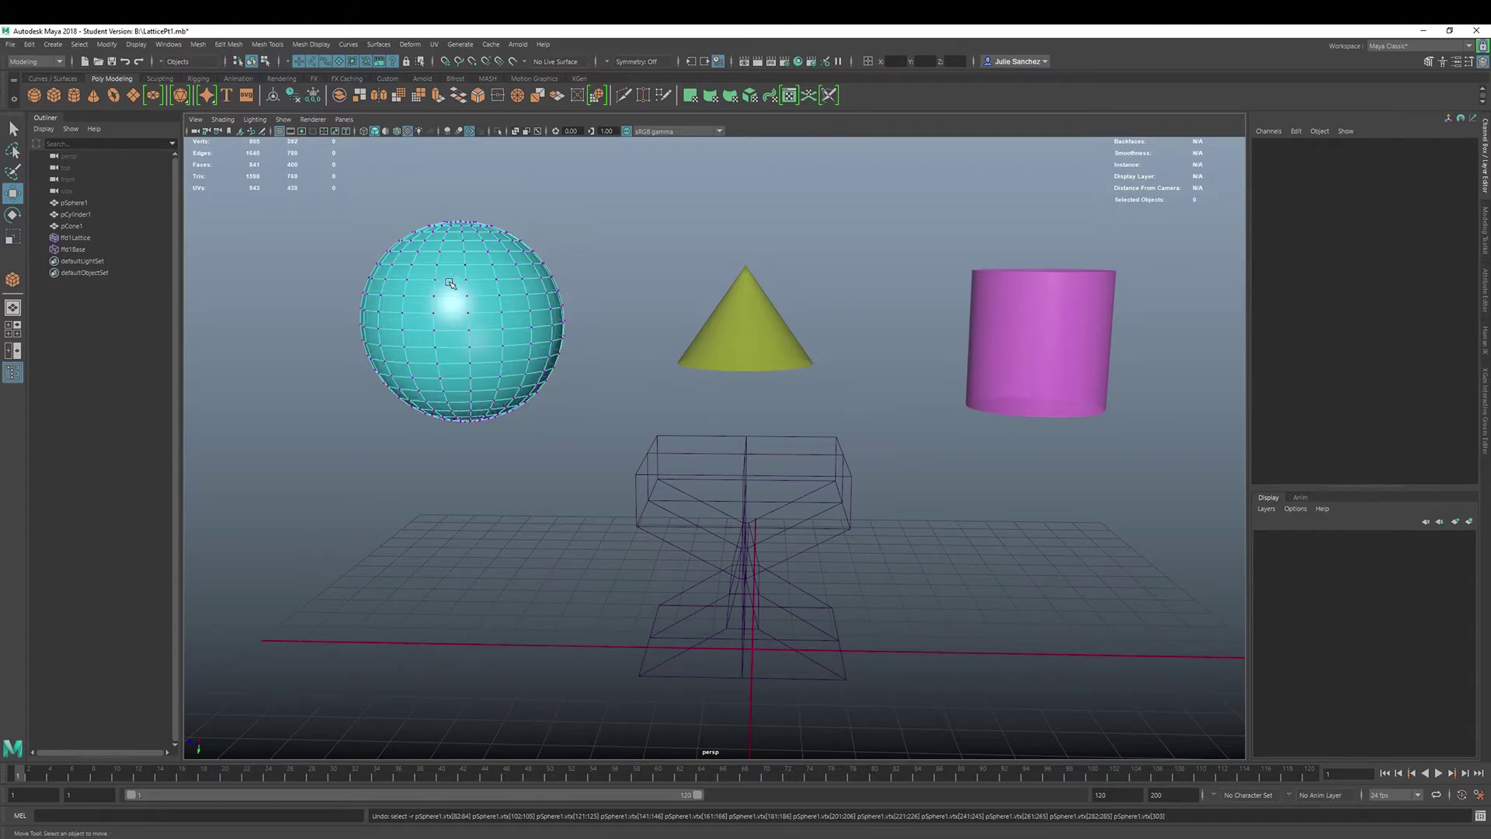
right_click_drag(652, 277, 701, 262)
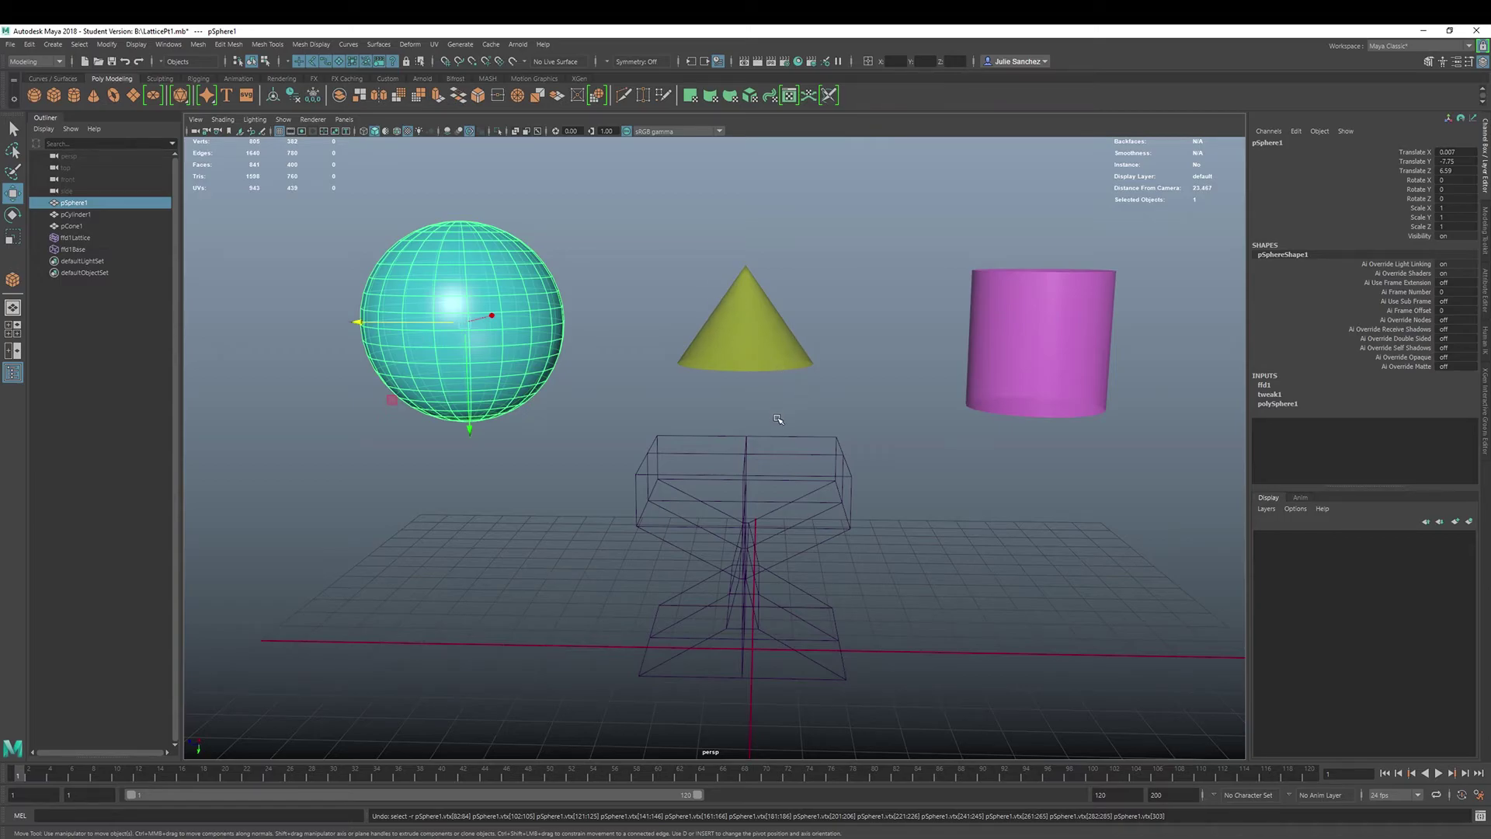
Lower the cone into the lattice, delete its history to bake the slim spike, and lift it out.
left_click(747, 338)
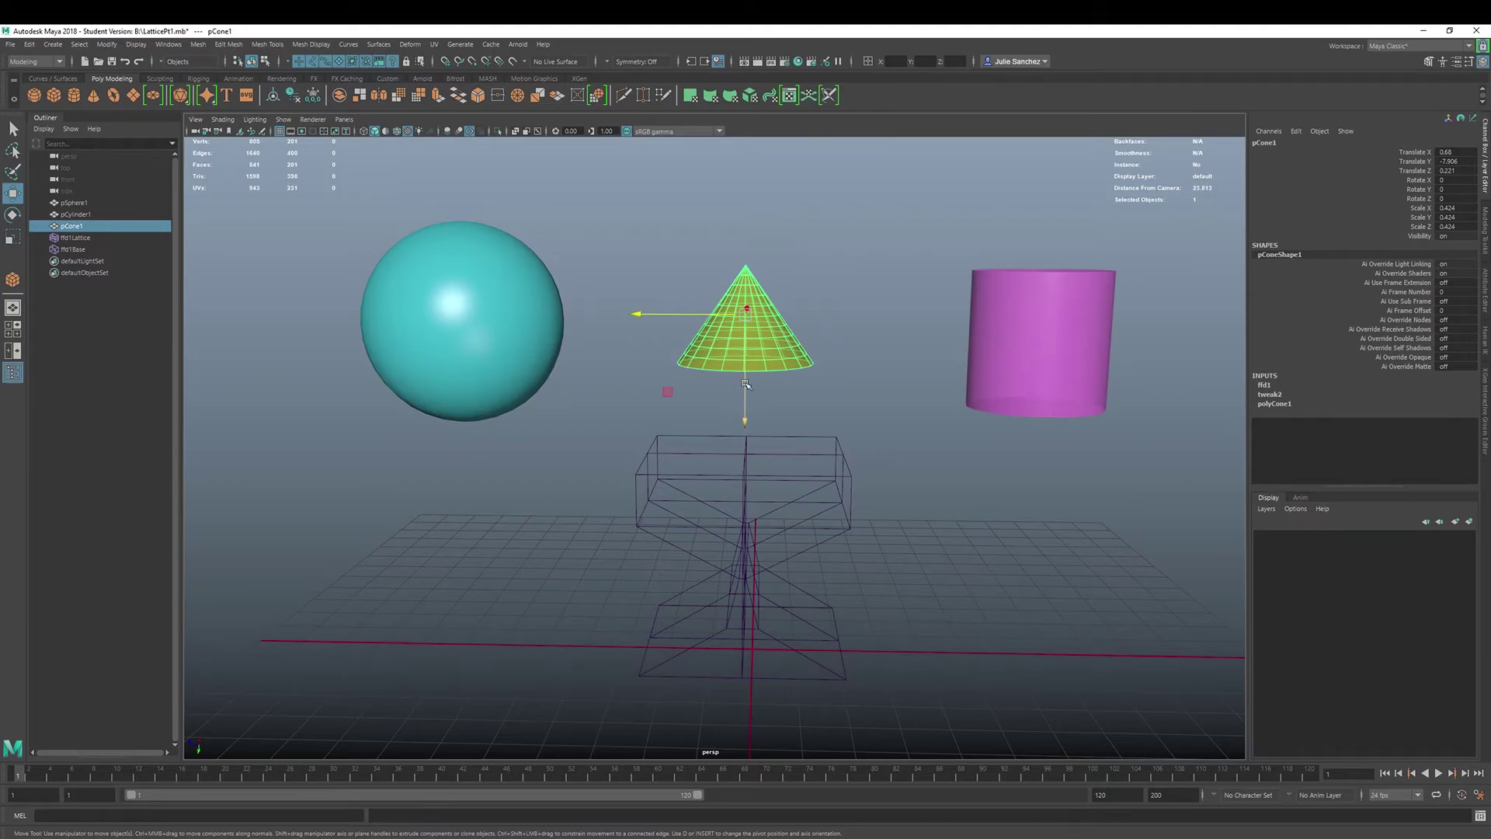
left_click_drag(746, 420, 774, 643)
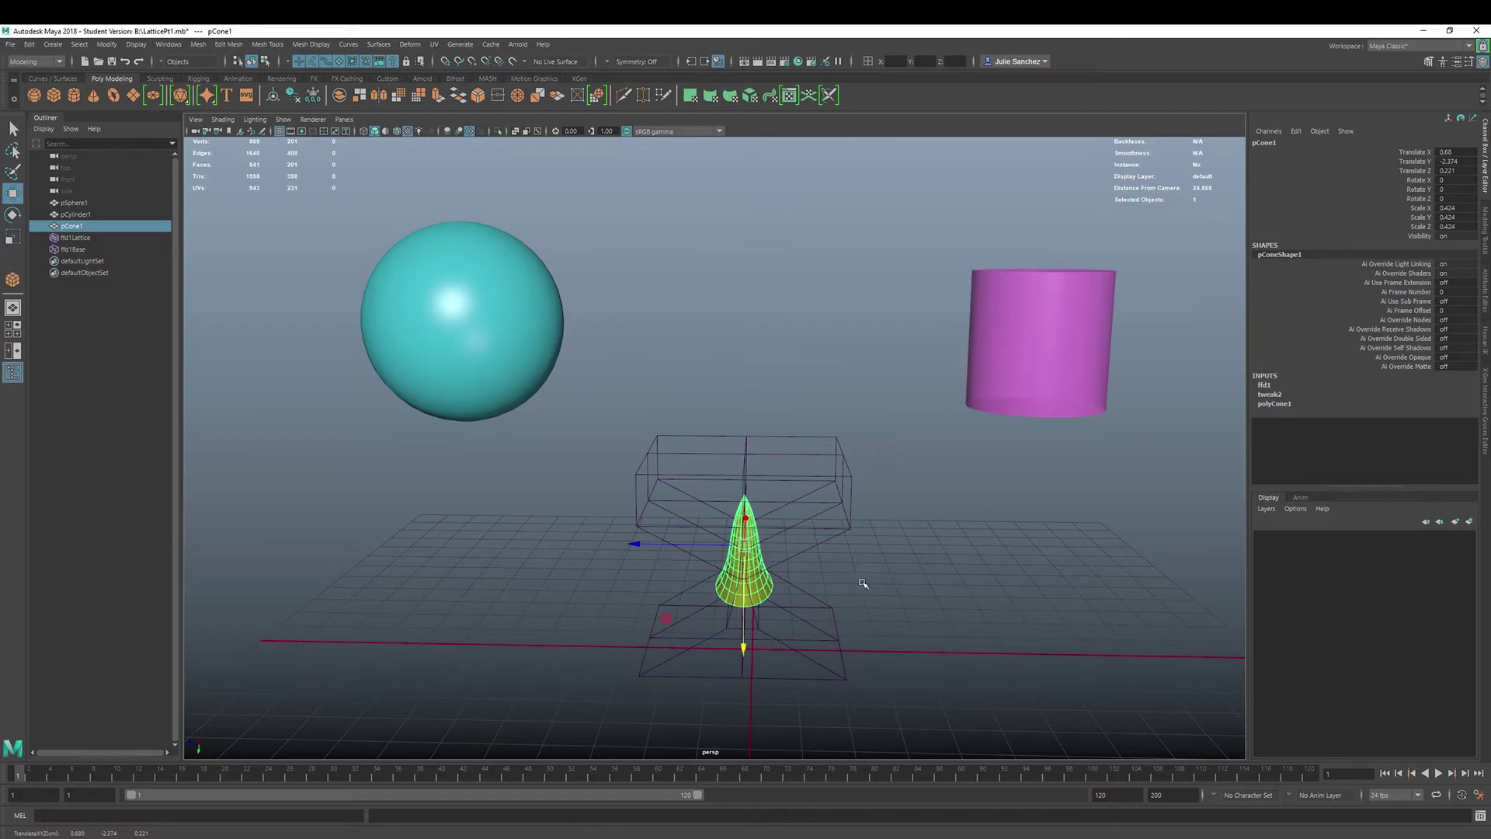
left_click_drag(875, 576, 872, 550, "alt")
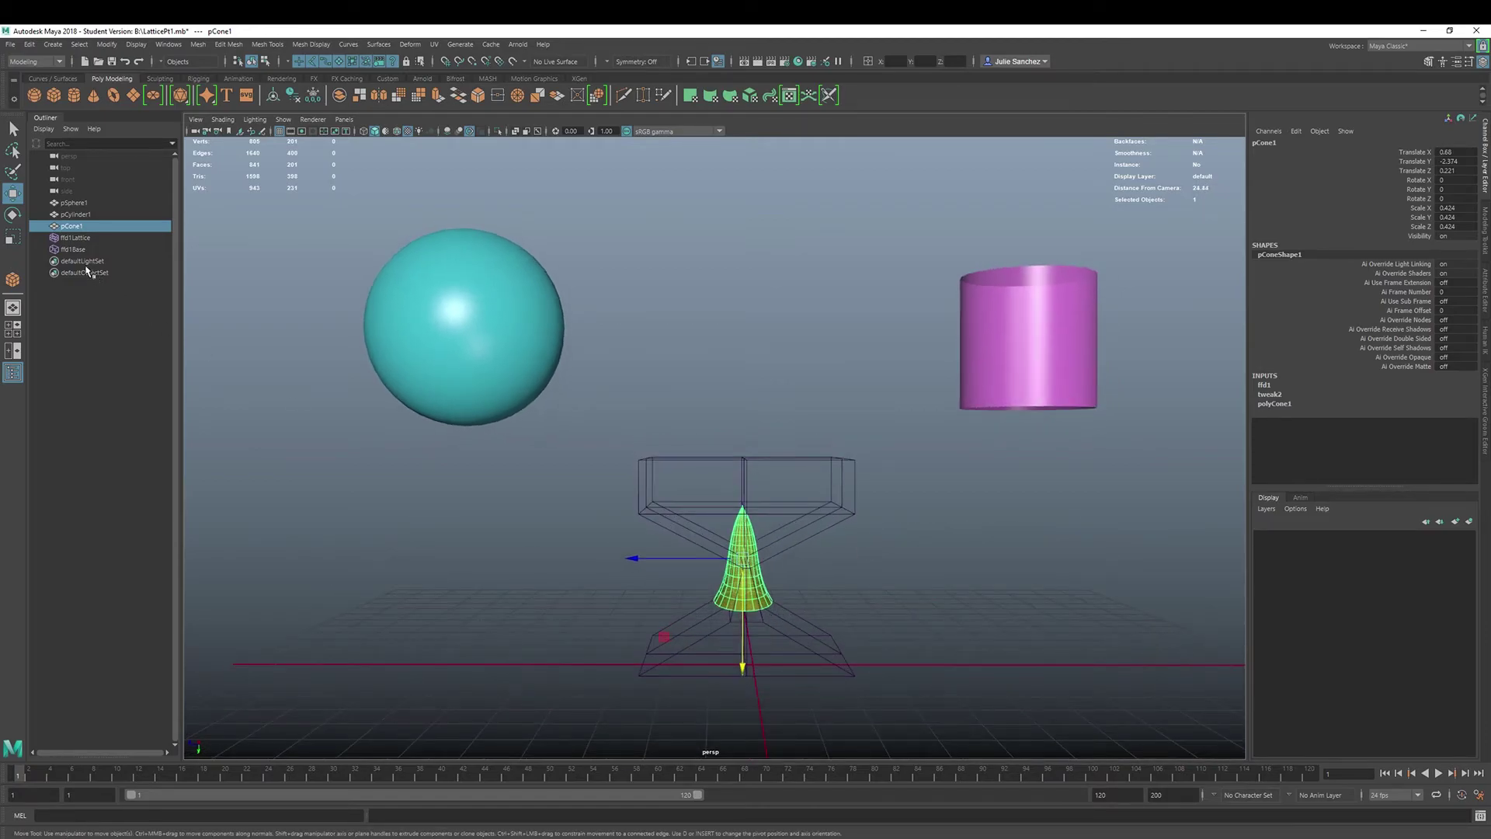
left_click(294, 95)
left_click_drag(752, 671, 640, 392)
Bake the cylinder's flared vase shape the same way and raise it to Translate Y -7.65.
left_click(1027, 359)
left_click_drag(740, 448, 758, 601)
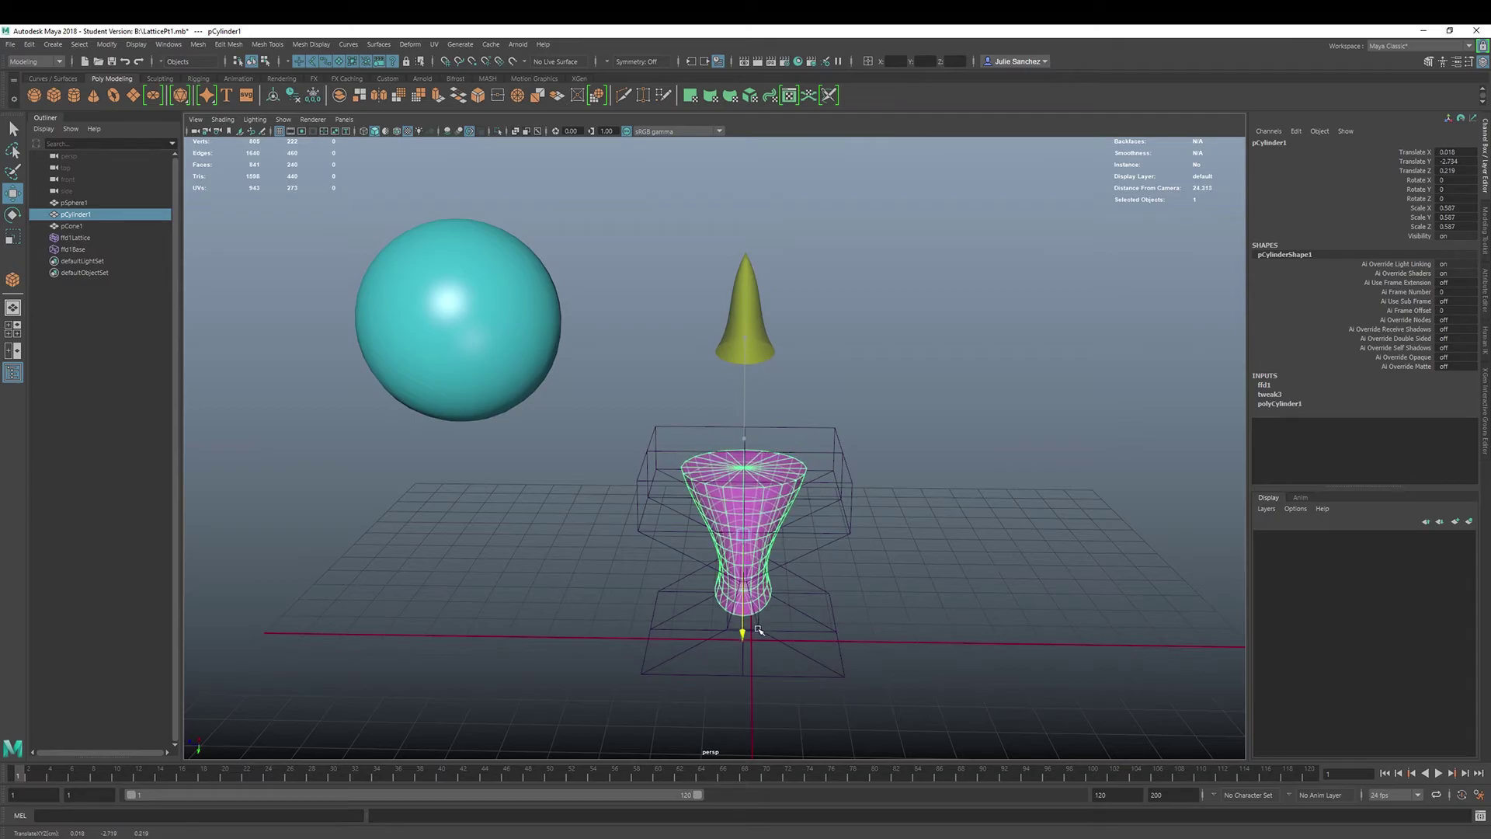
left_click(292, 96)
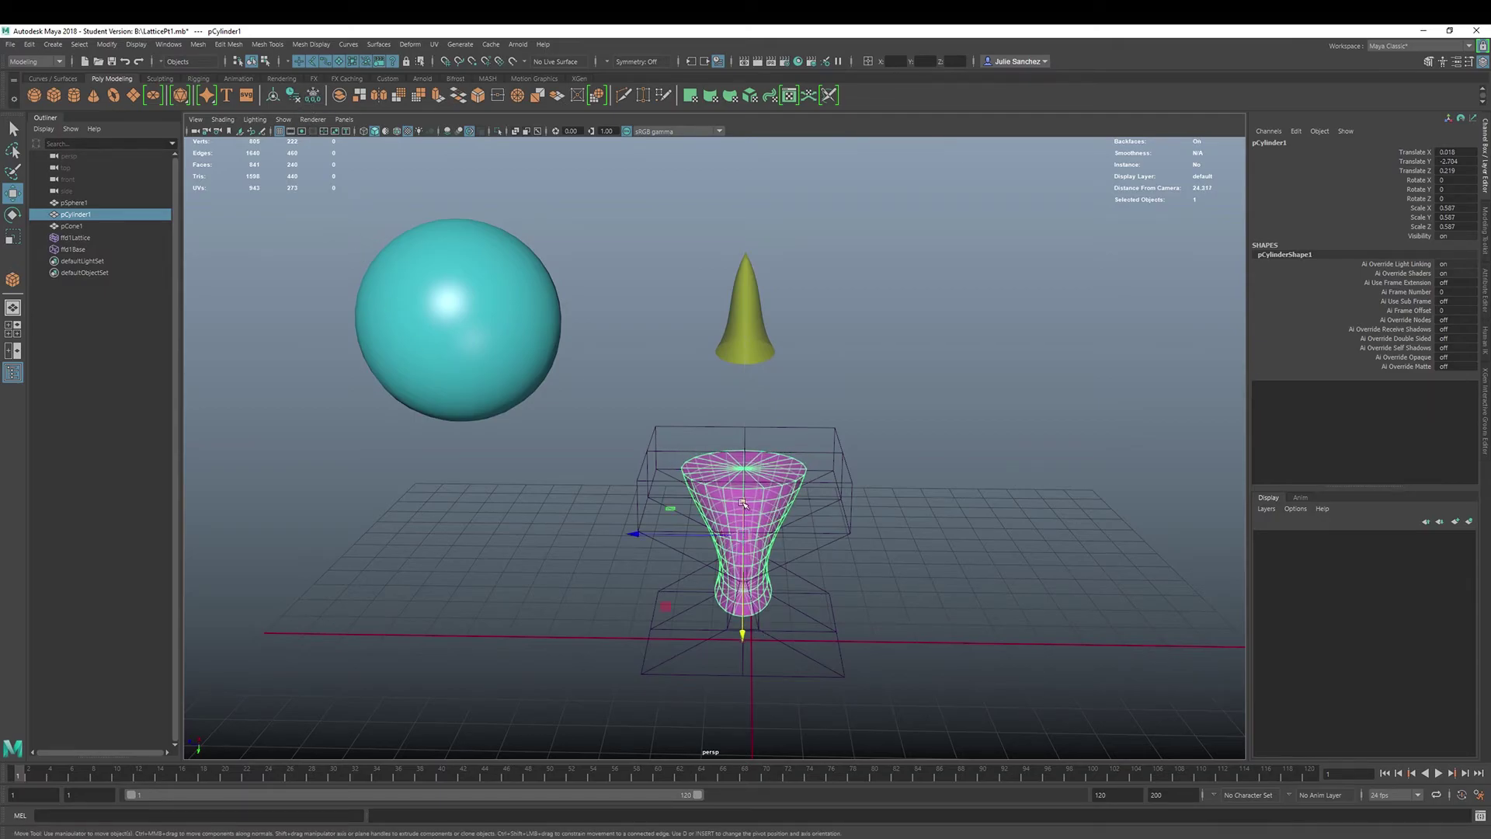
left_click_drag(743, 633, 712, 441)
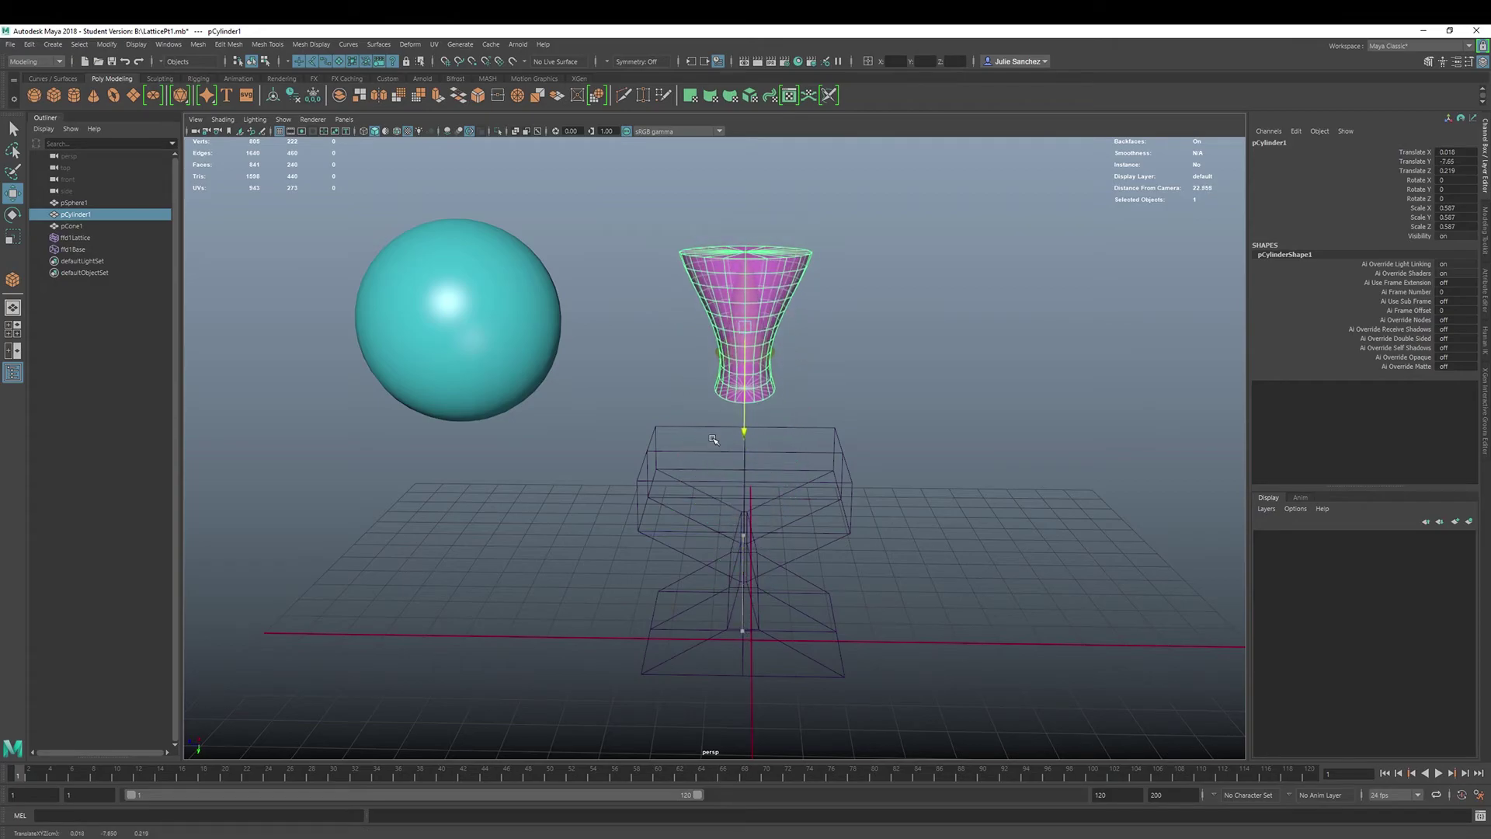
Move the cylinder aside, then centre the sphere above the lattice and lower it in.
left_click_drag(634, 329, 523, 322)
left_click(435, 338)
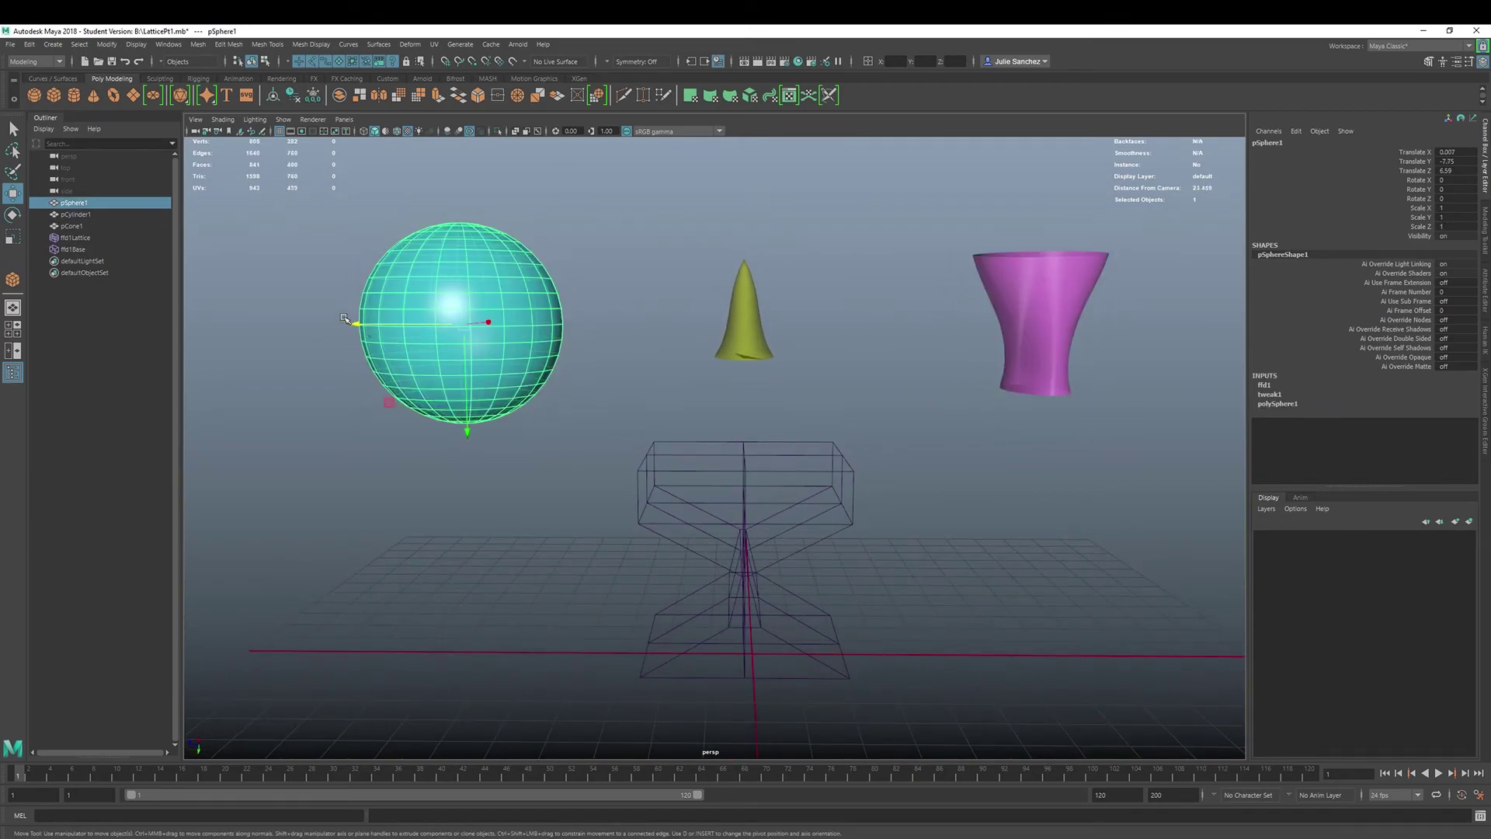
left_click_drag(355, 325, 633, 326)
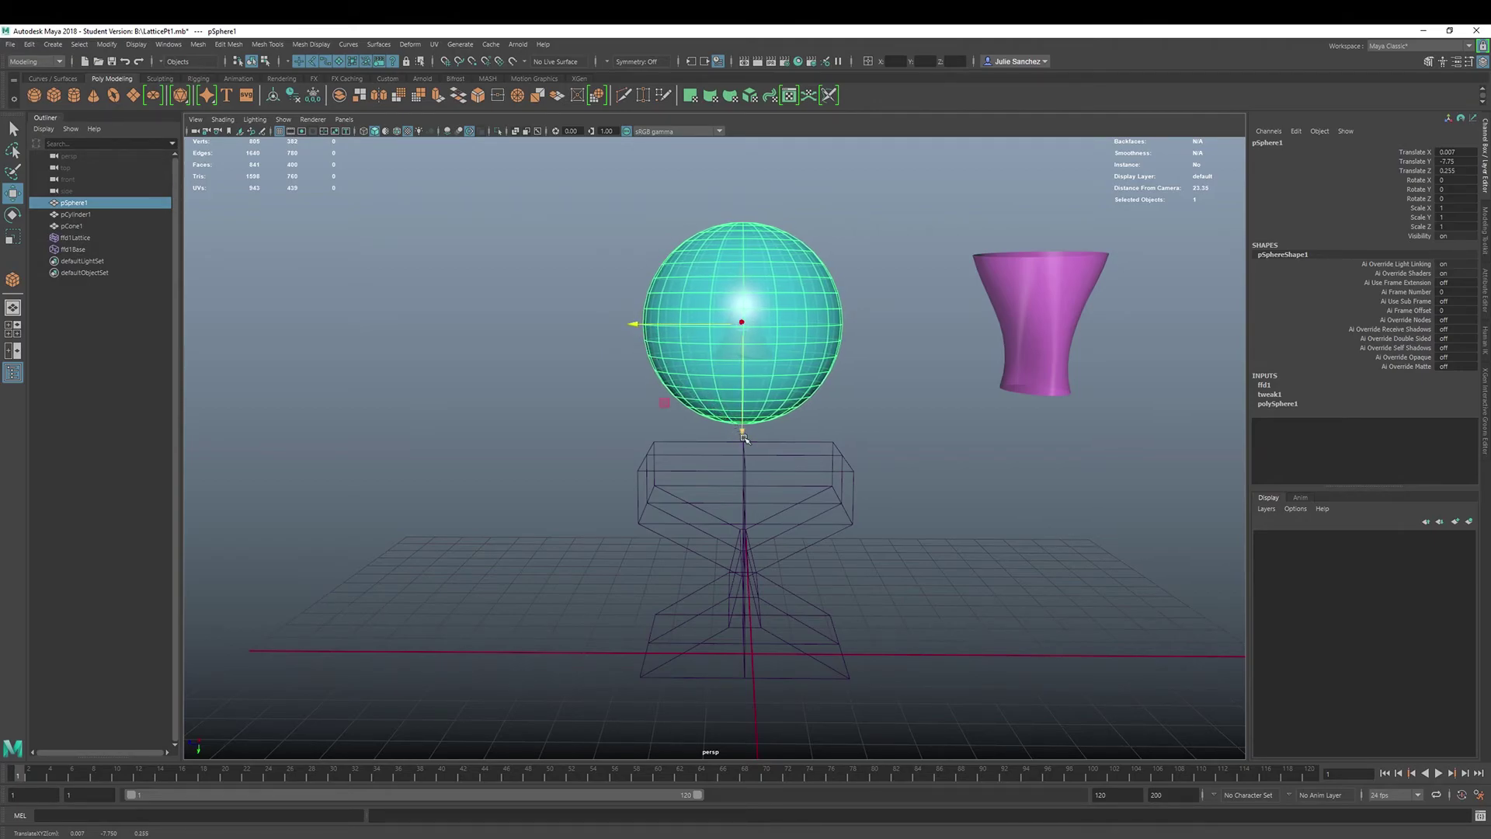
left_click_drag(744, 439, 794, 635)
left_click_drag(849, 488, 637, 530, "alt")
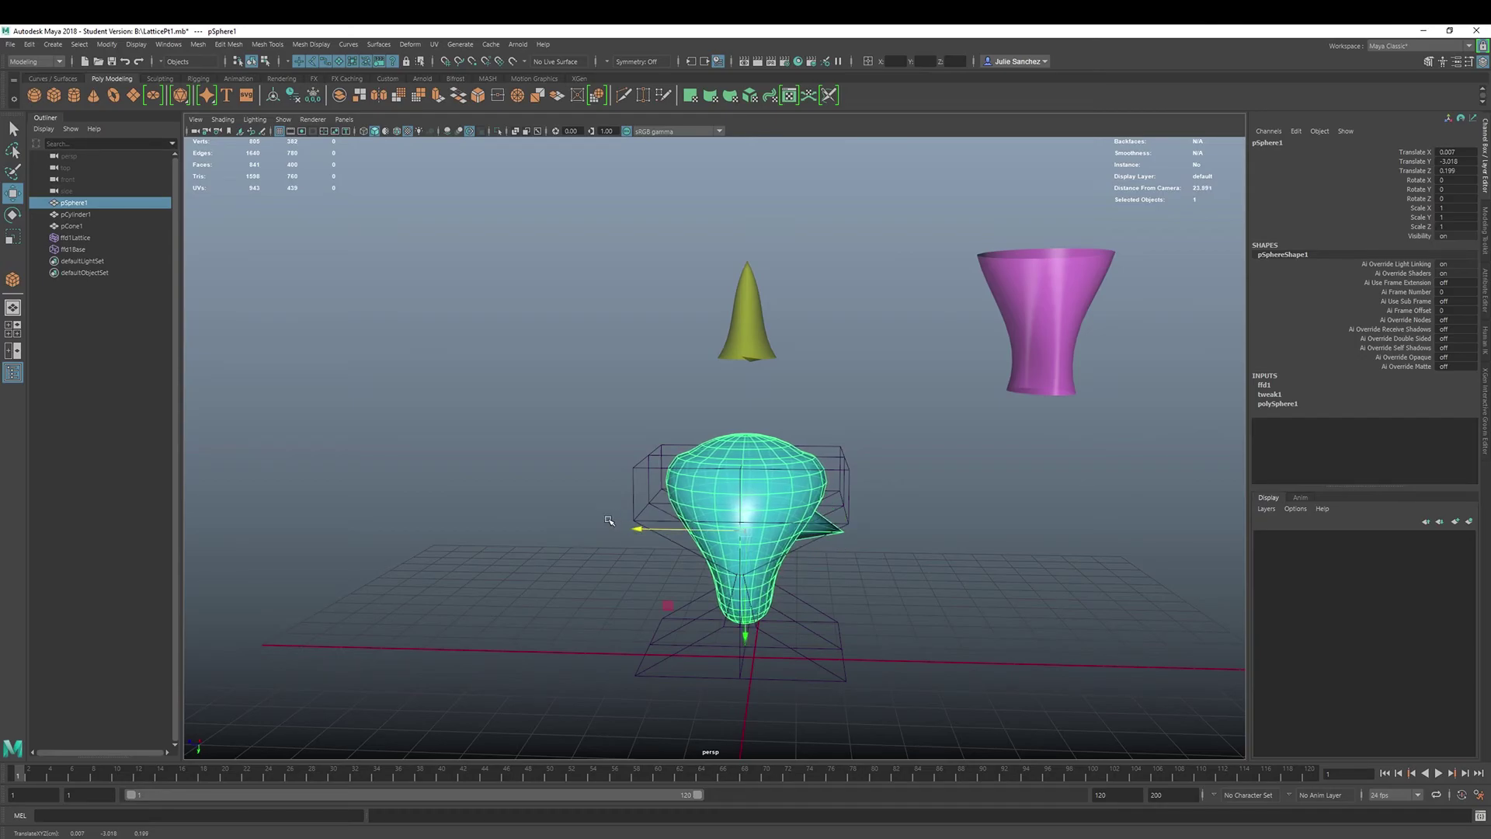
mouse_move(609, 521)
left_mouse_down("alt")
mouse_move(629, 515)
mouse_move(609, 524)
left_mouse_up("alt")
left_click_drag(605, 527, 587, 526)
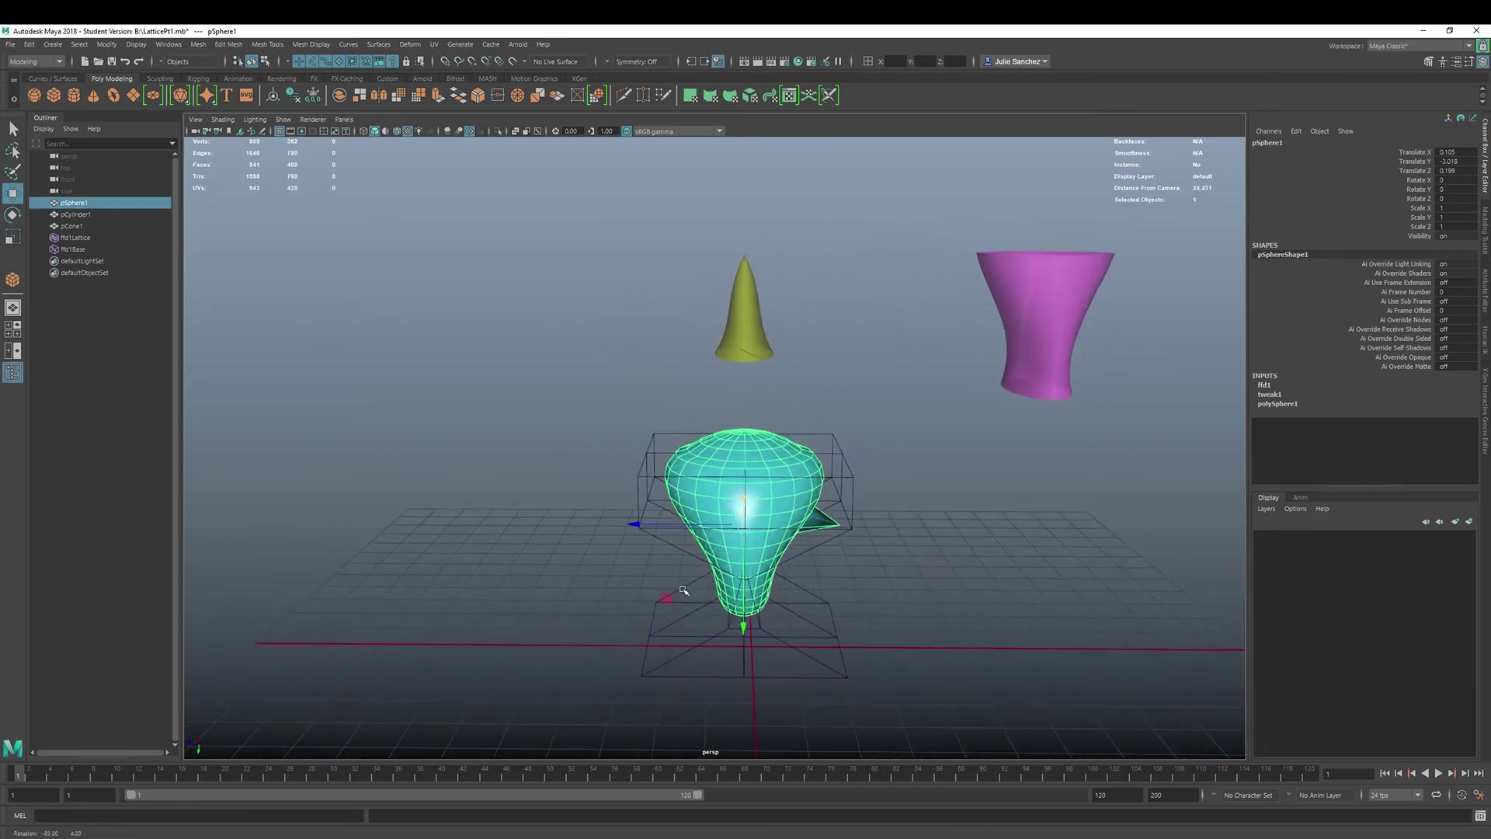
Scale the sphere to 0.891, slide it to Translate Y -7.611, and delete history to bake it and remove the lattice.
key("r")
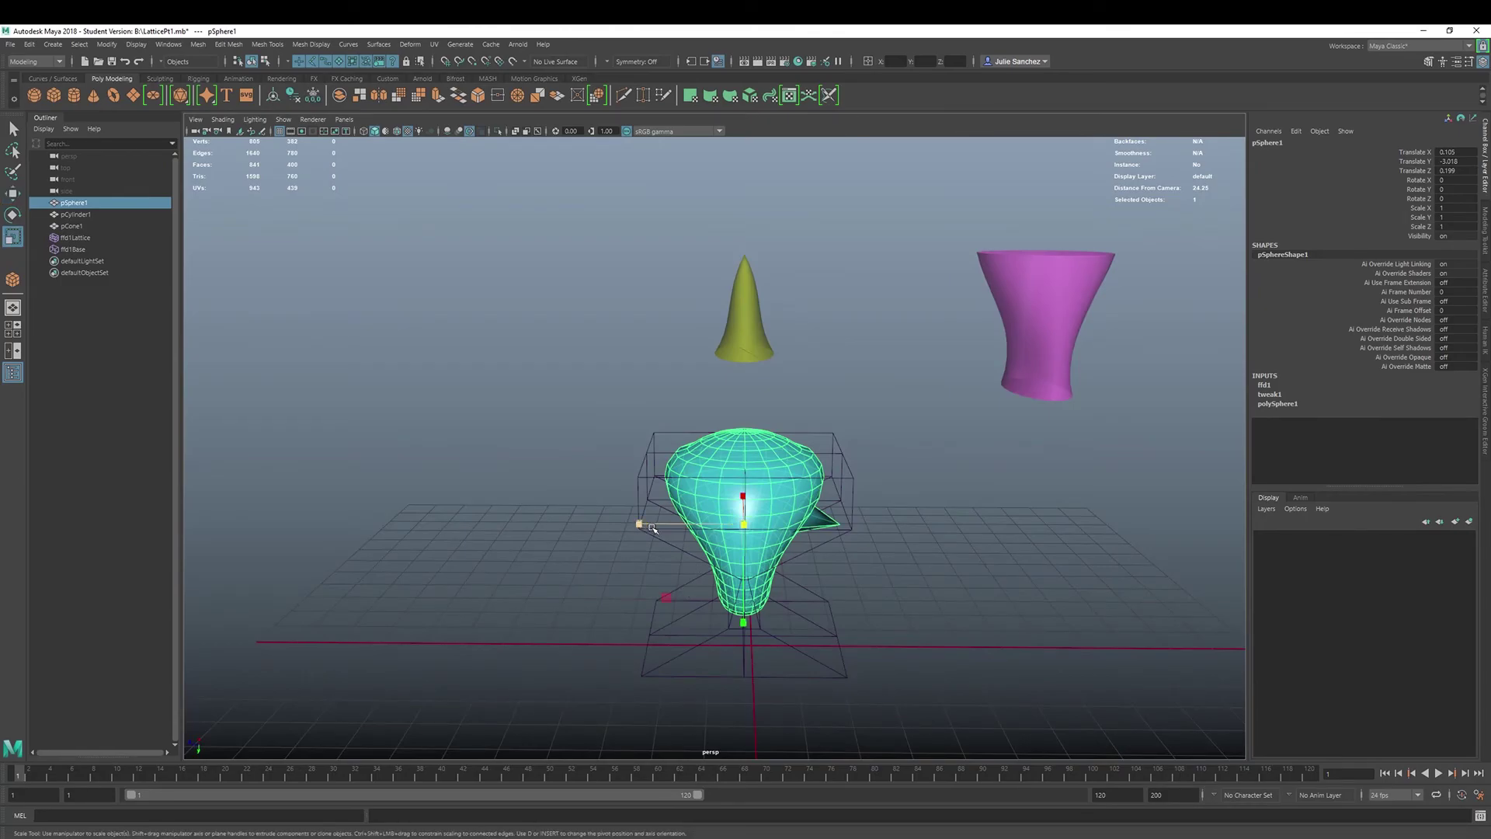
left_click_drag(746, 523, 728, 530)
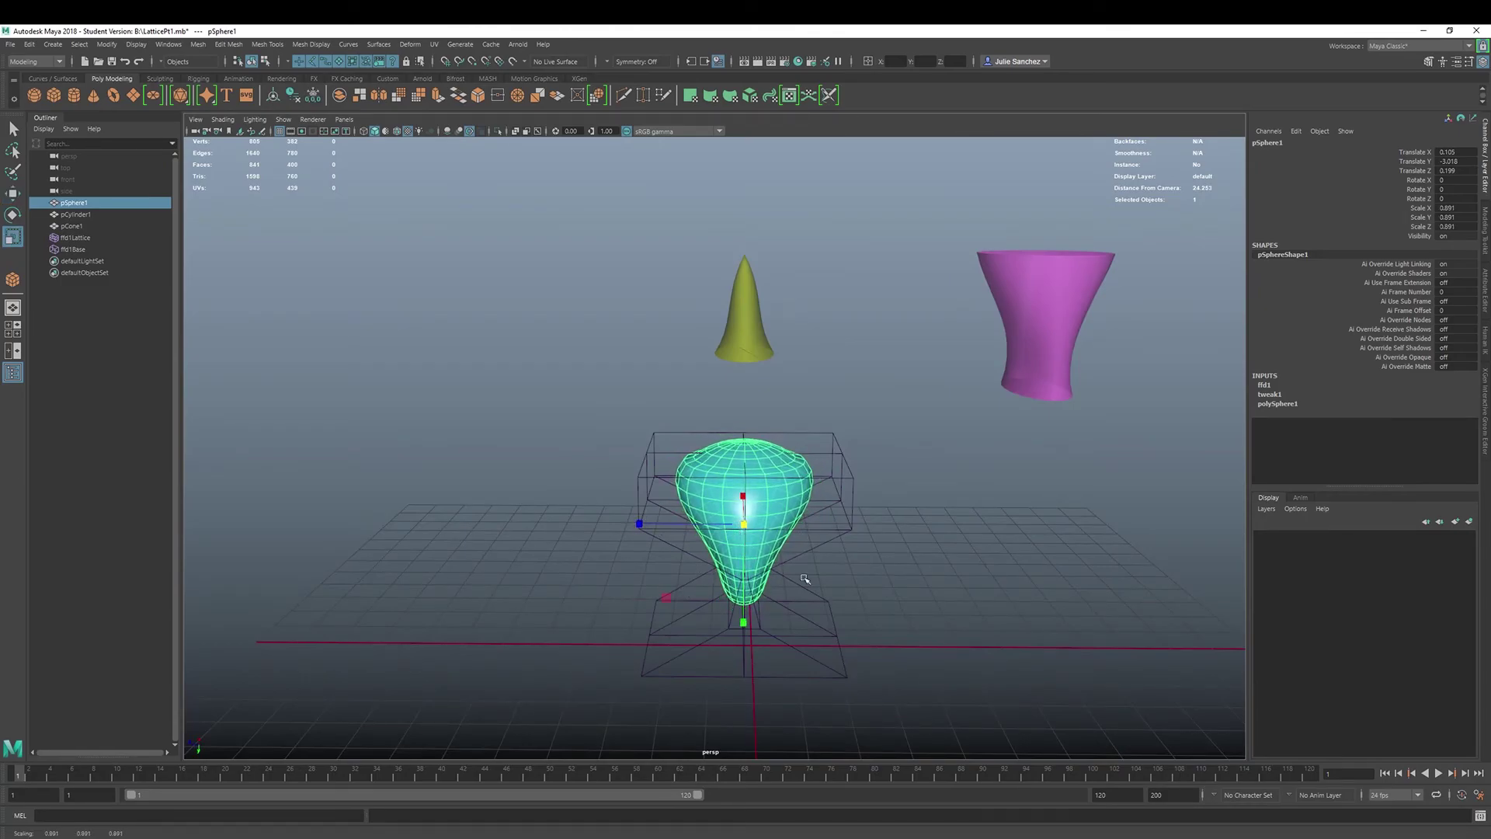
mouse_move(885, 579)
left_mouse_down("alt")
mouse_move(872, 559)
mouse_move(703, 563)
mouse_move(874, 557)
left_mouse_up("alt")
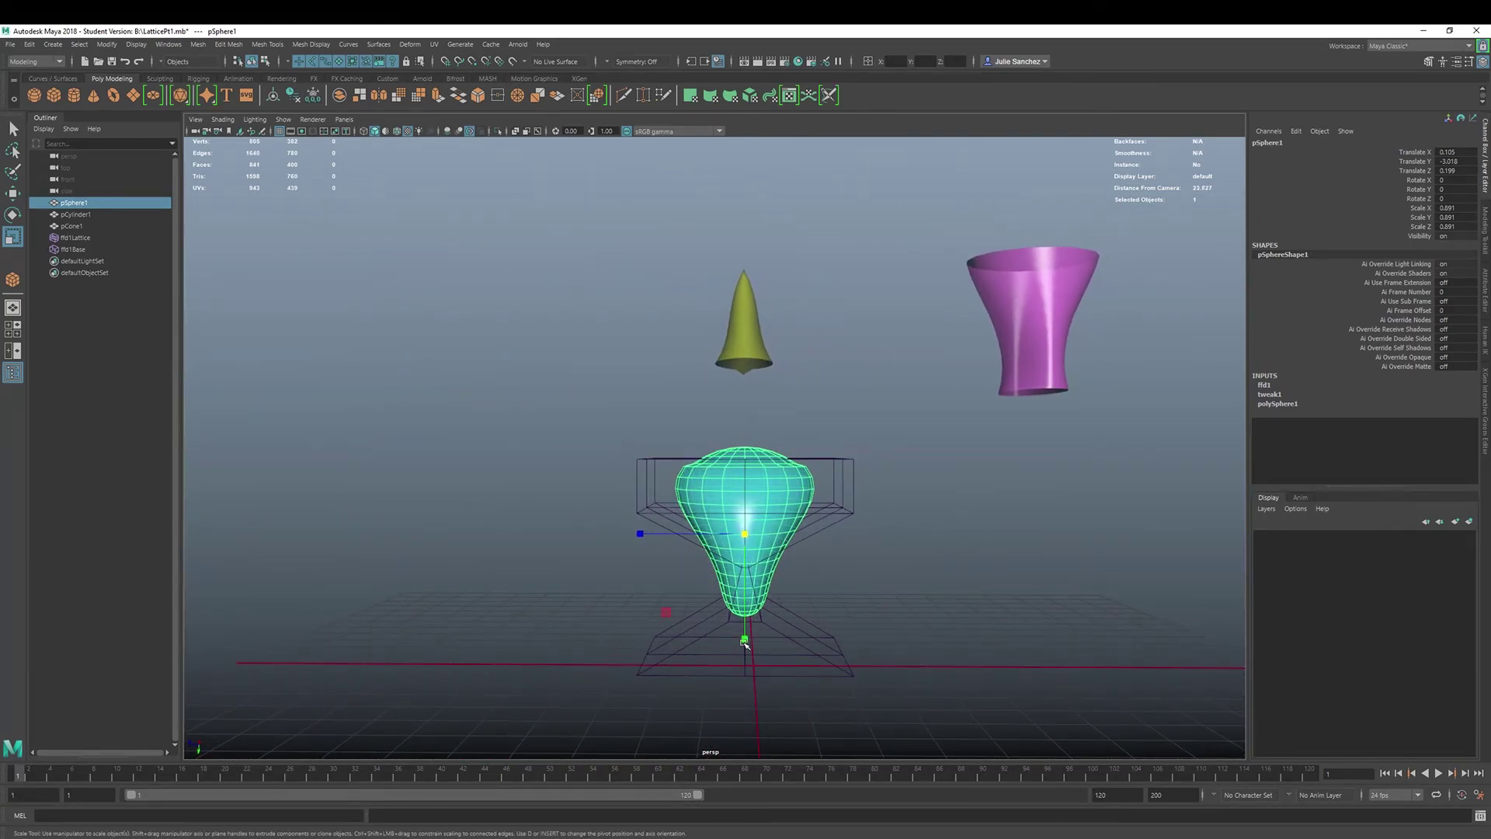
key("w")
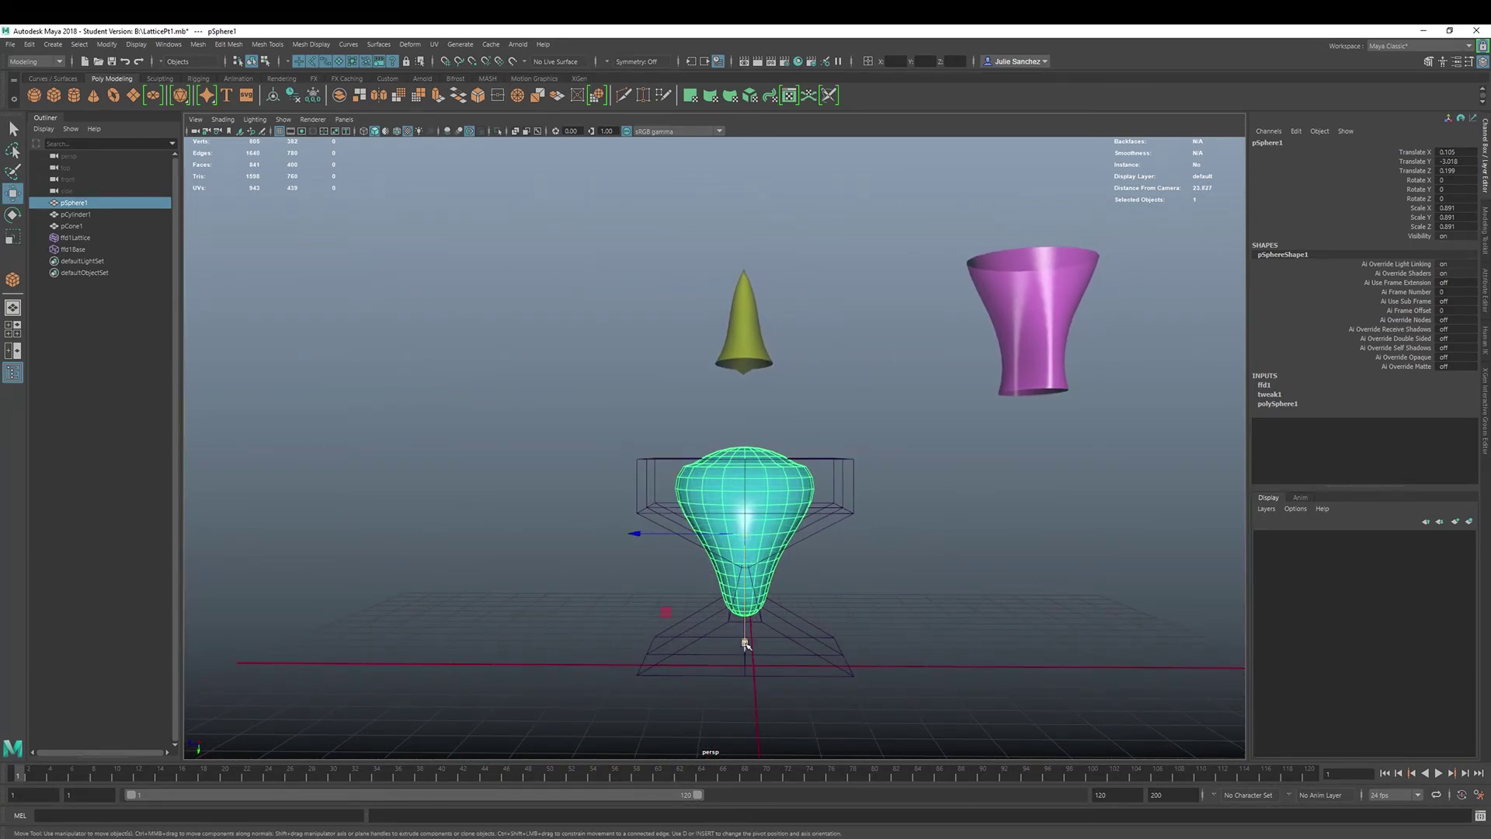
left_click_drag(745, 644, 764, 685)
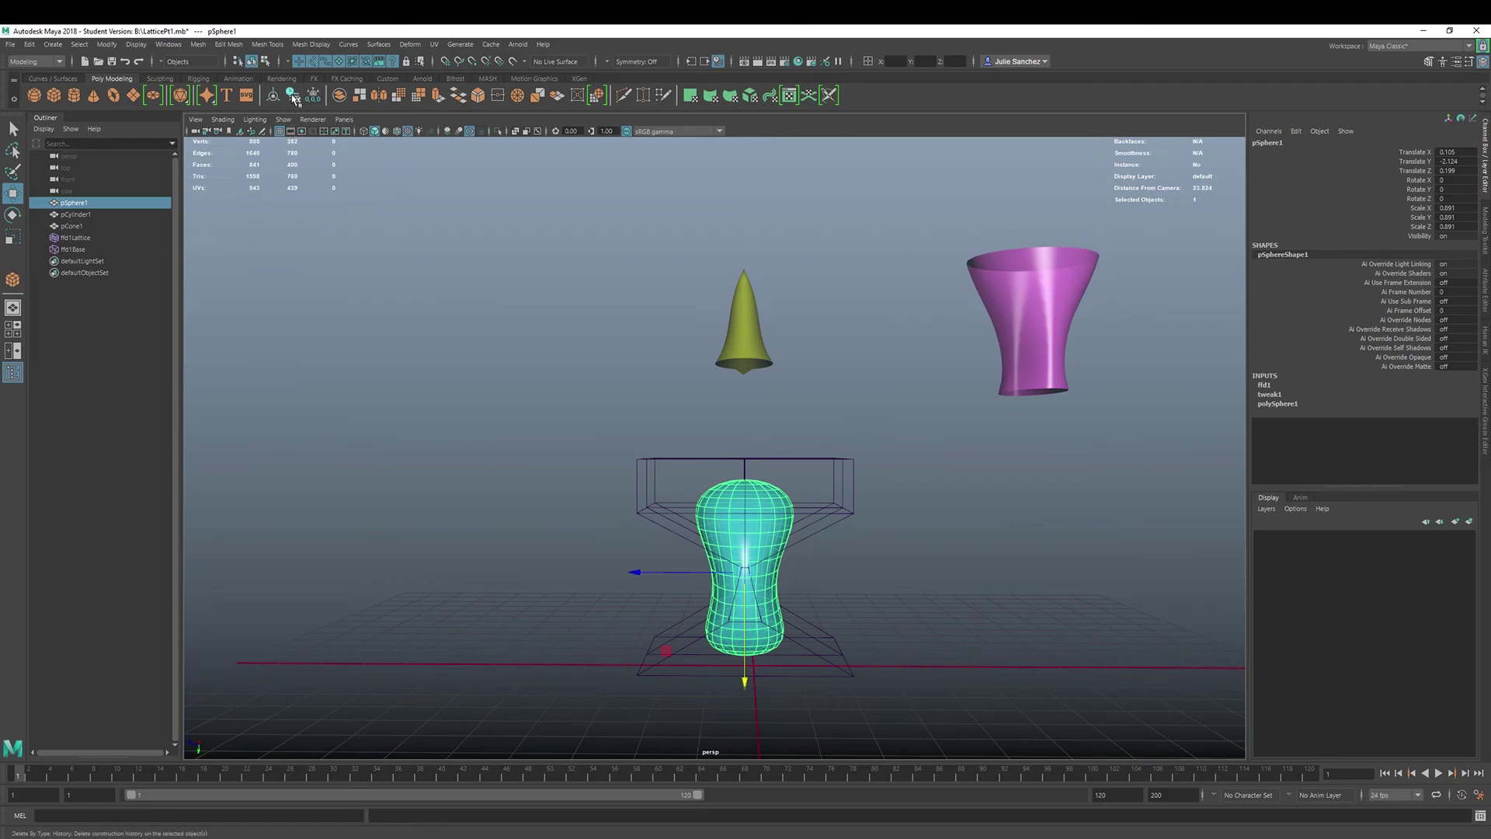
key("alt+shift+d")
Move the baked capsule-shaped sphere up and left beside the spiked cone and flared cylinder.
left_click_drag(749, 575, 454, 335)
mouse_move(802, 497)
left_mouse_down("alt")
mouse_move(842, 516)
mouse_move(782, 520)
mouse_move(812, 520)
left_mouse_up("alt")
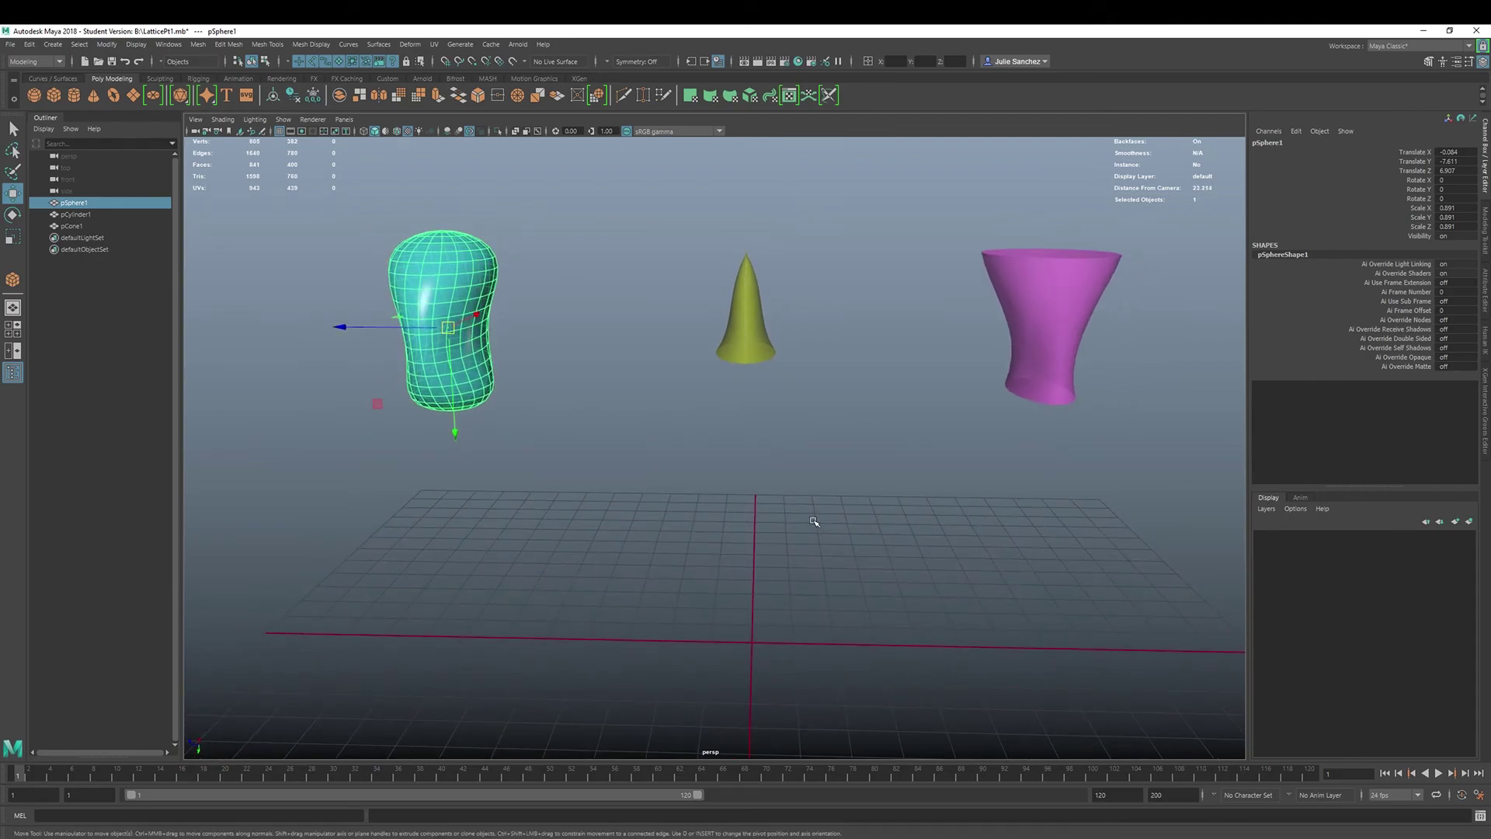